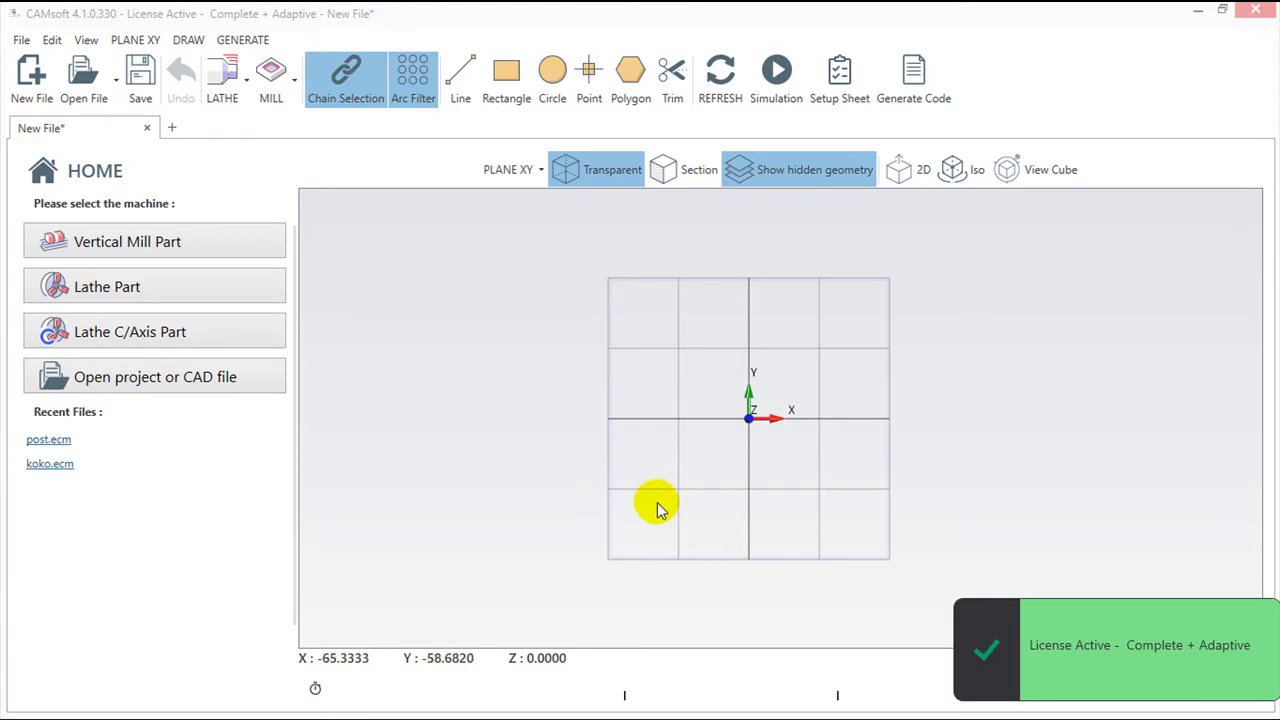
Step: Create a vertical mill part with mild-steel stock 200 × 200 mm and 50 mm thick
left_click(168, 246)
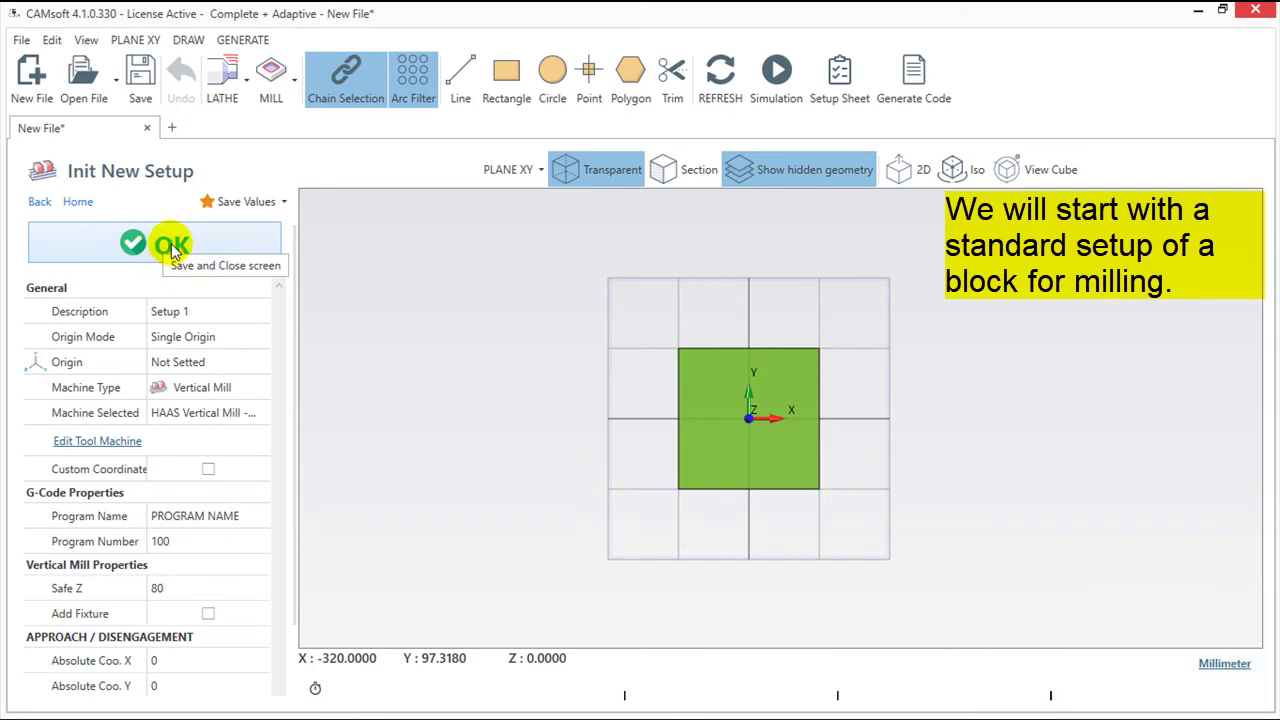
left_click(172, 247)
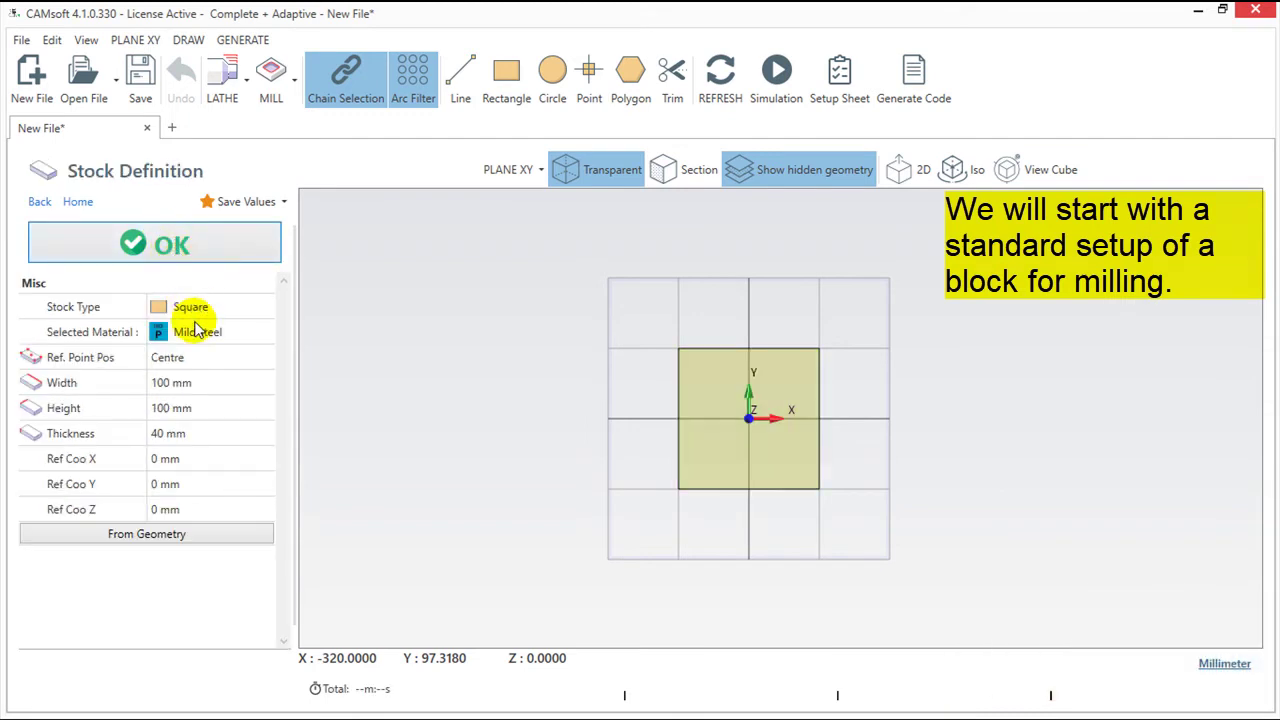
left_click(199, 384)
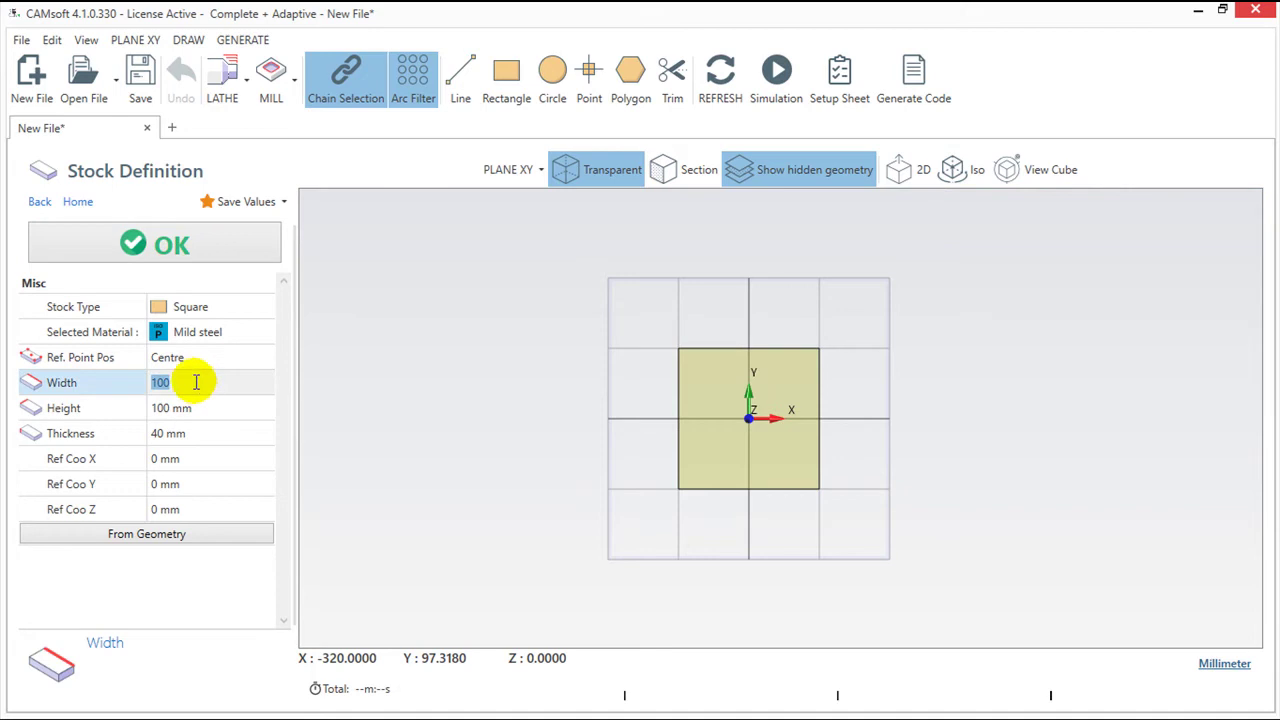
type("2")
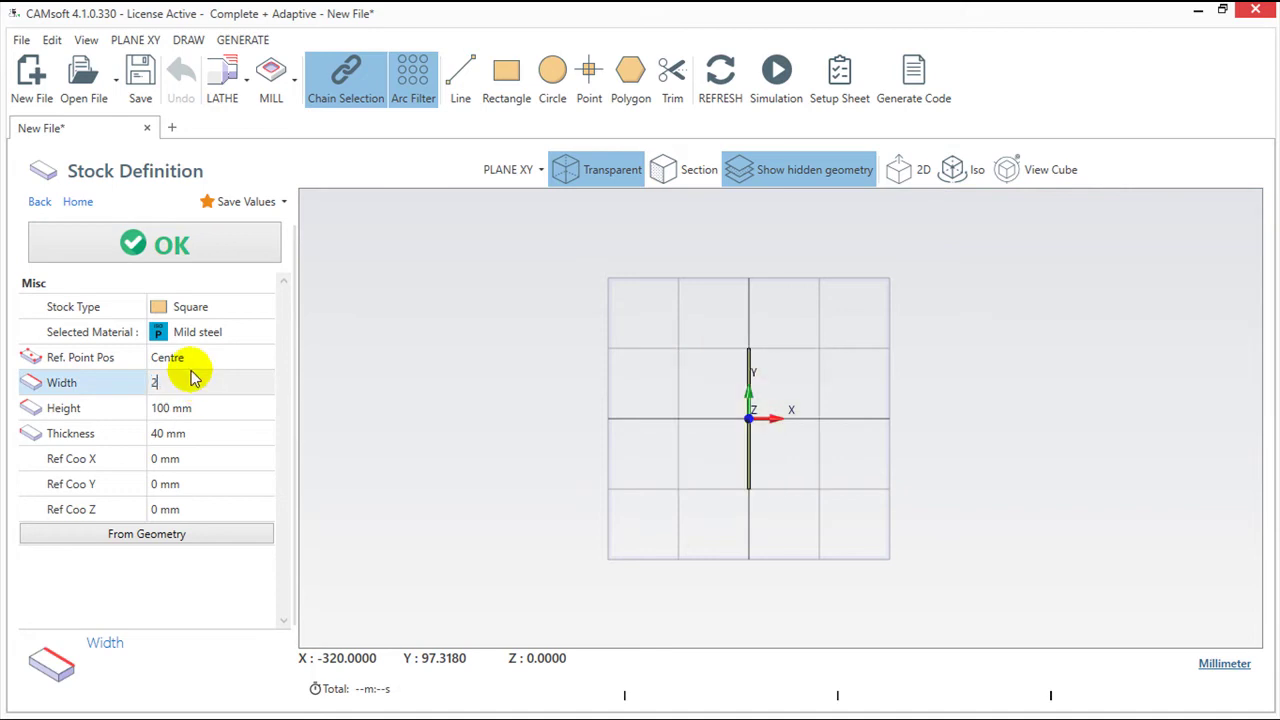
type("00")
left_click(203, 409)
type("200")
left_click(203, 432)
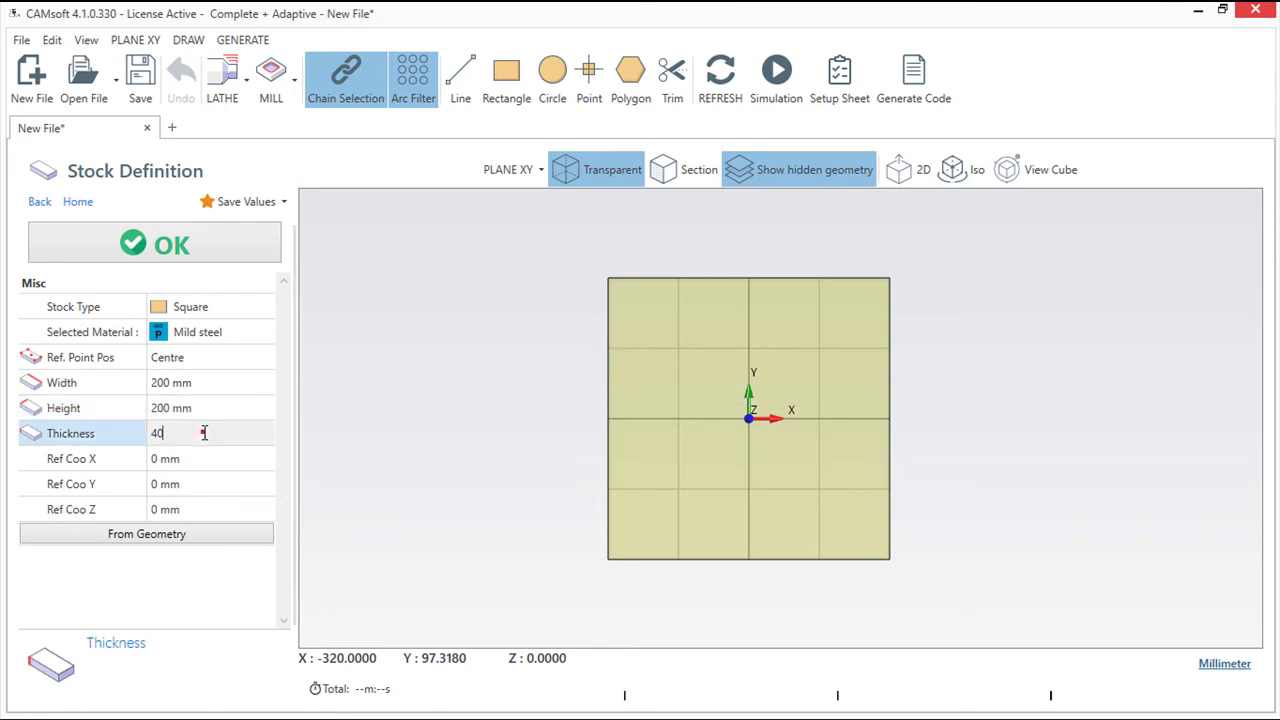
type("50")
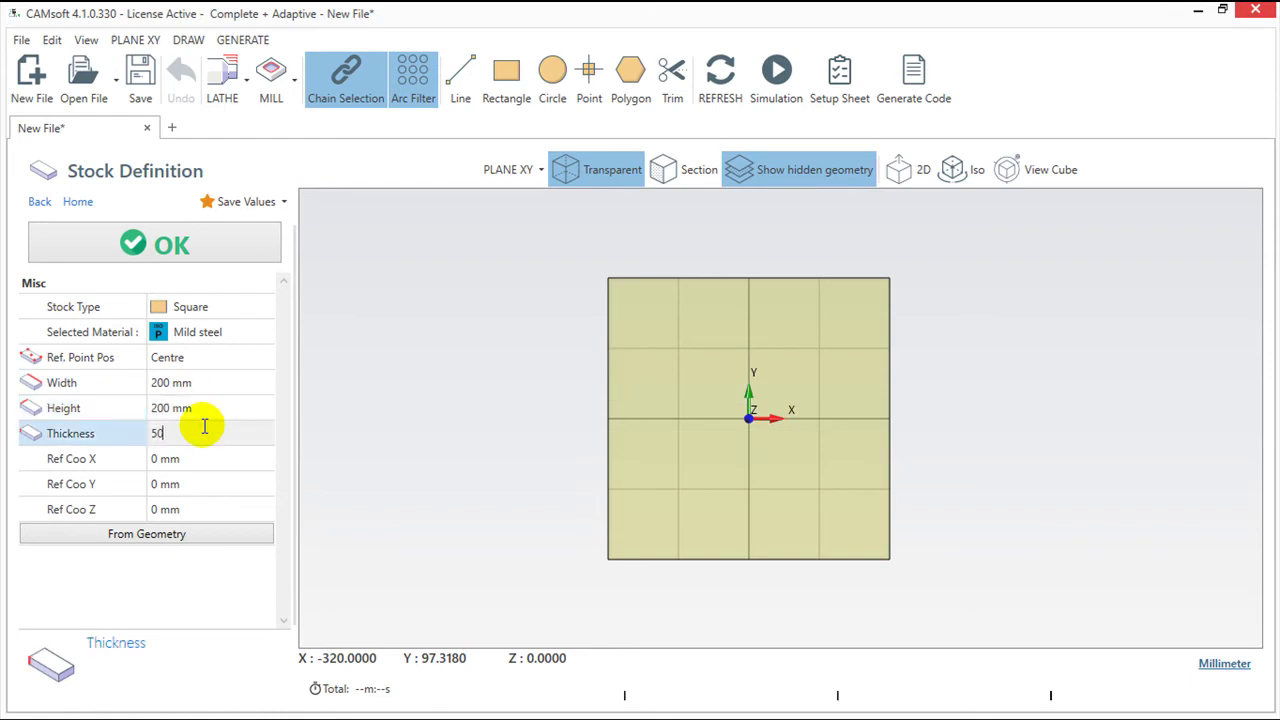
left_click(194, 246)
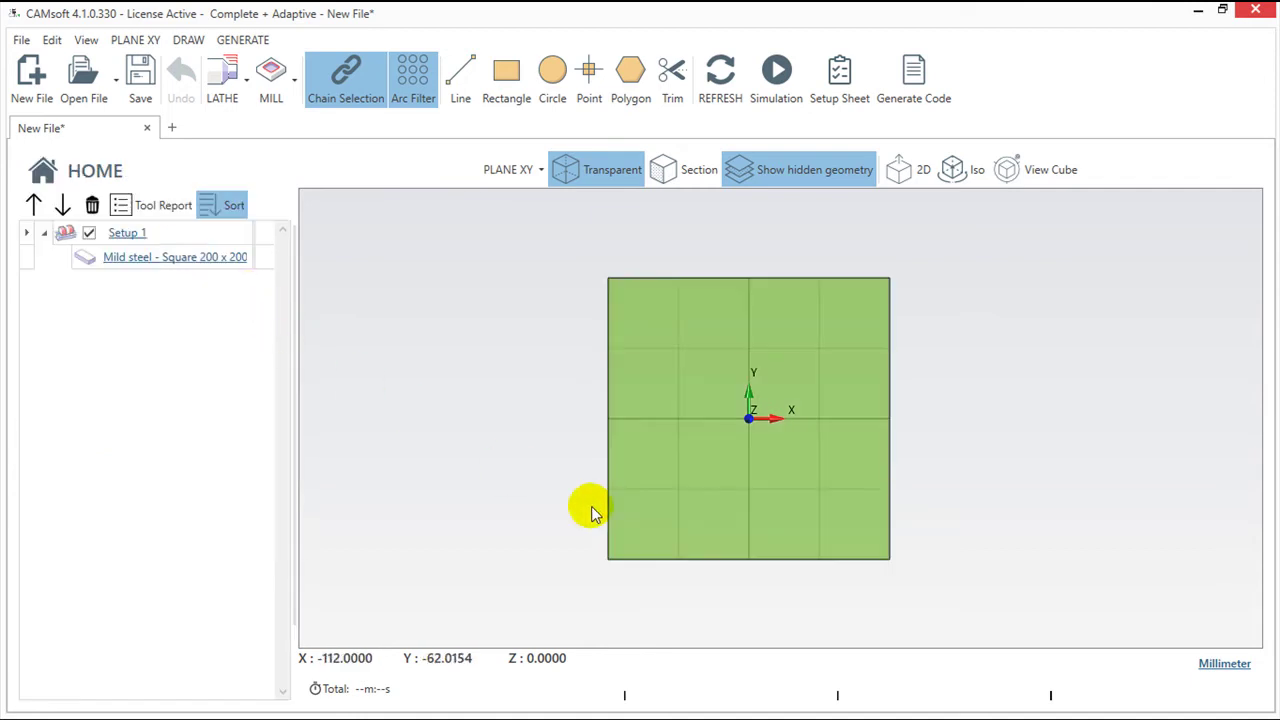
Step: Orbit and zoom to a tilted 3D view of the stock, then bring up the MILL operations list
mouse_move(591, 513)
middle_mouse_down()
mouse_move(557, 434)
mouse_move(714, 491)
mouse_move(866, 518)
mouse_move(700, 508)
mouse_move(723, 446)
mouse_move(703, 449)
mouse_move(707, 470)
middle_mouse_up()
middle_click_drag(903, 503, 949, 556)
scroll(929, 527, "up", 2)
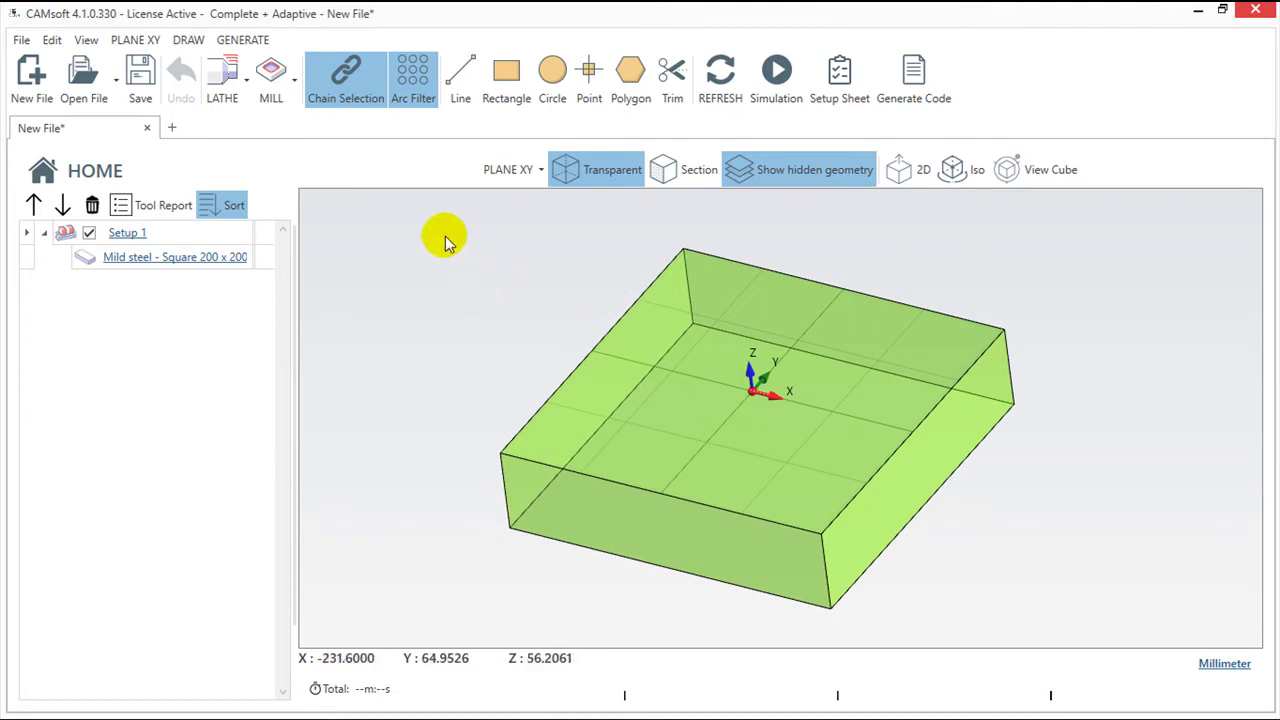
left_click(295, 85)
mouse_move(320, 239)
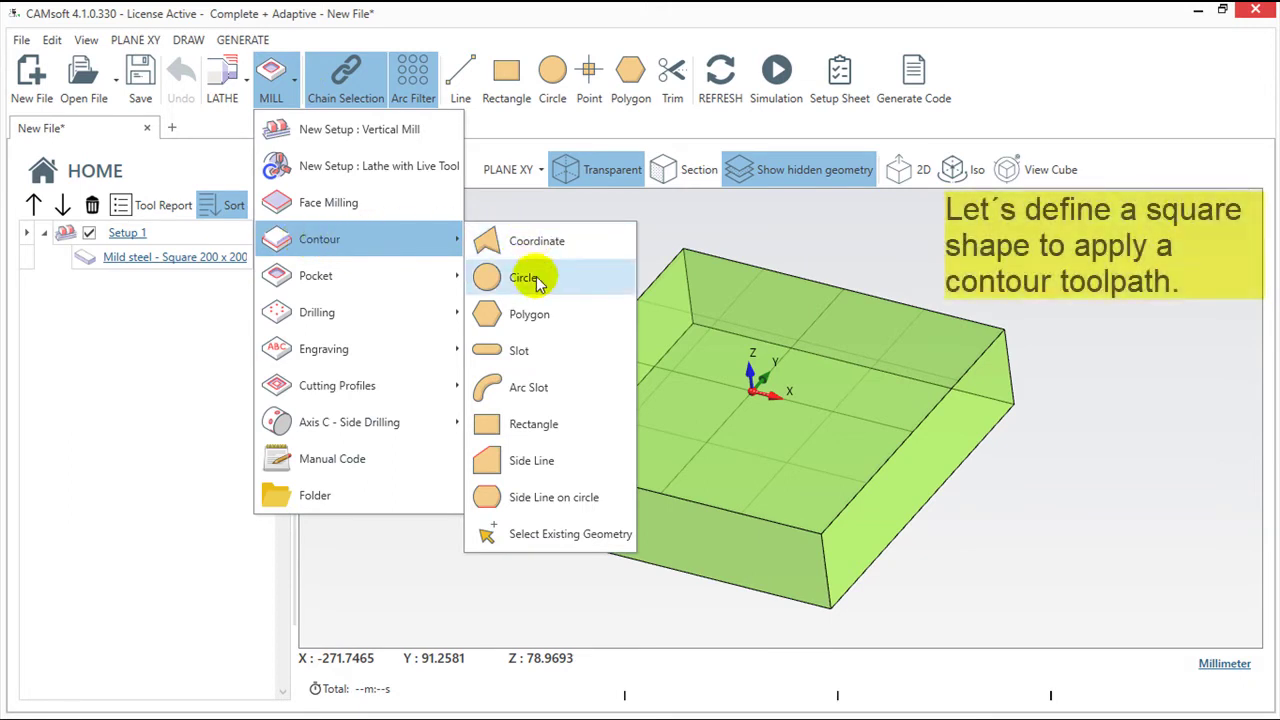
Step: Start a rectangle contour anchored at its centre, at reference X 0 and Y 0
left_click(547, 424)
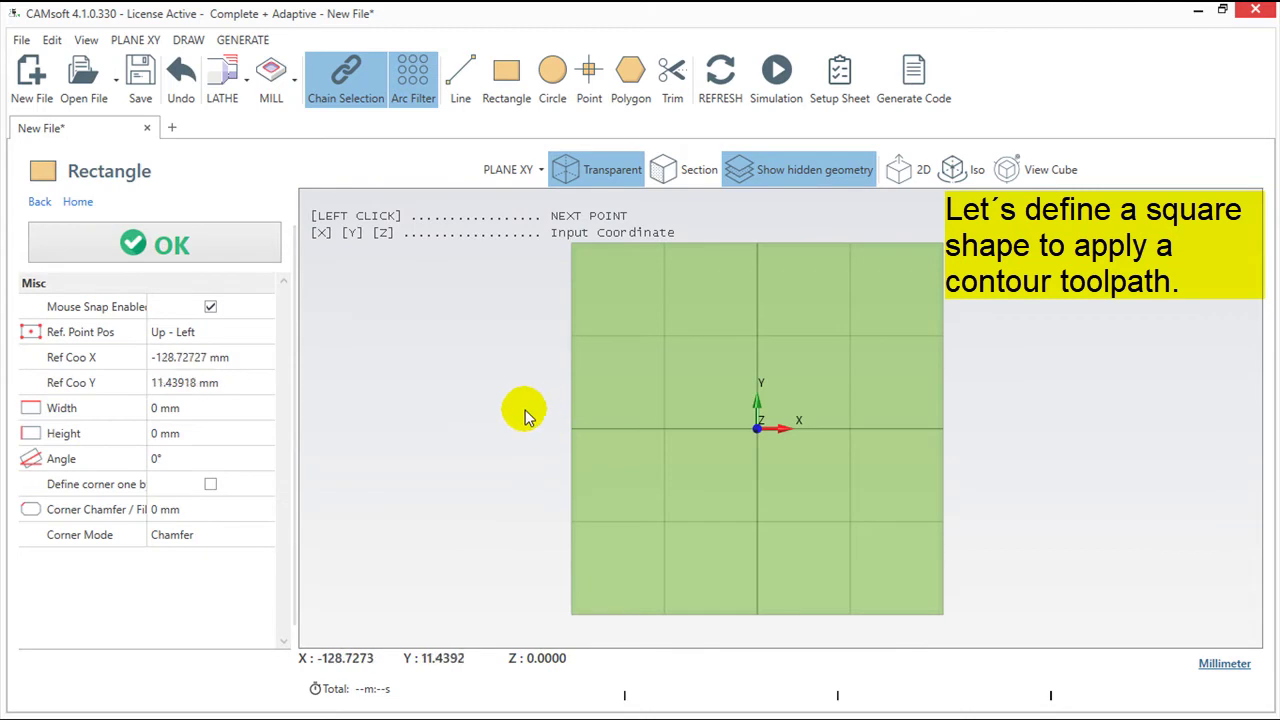
left_click(250, 334)
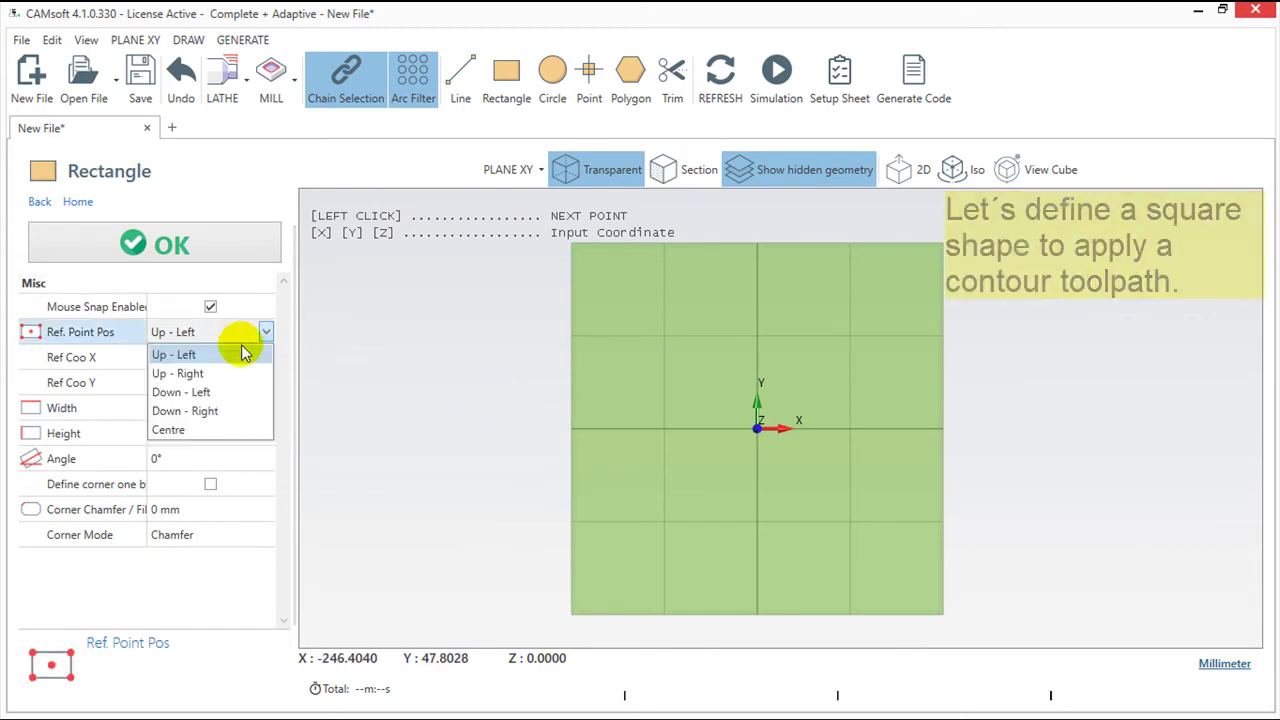
left_click(218, 430)
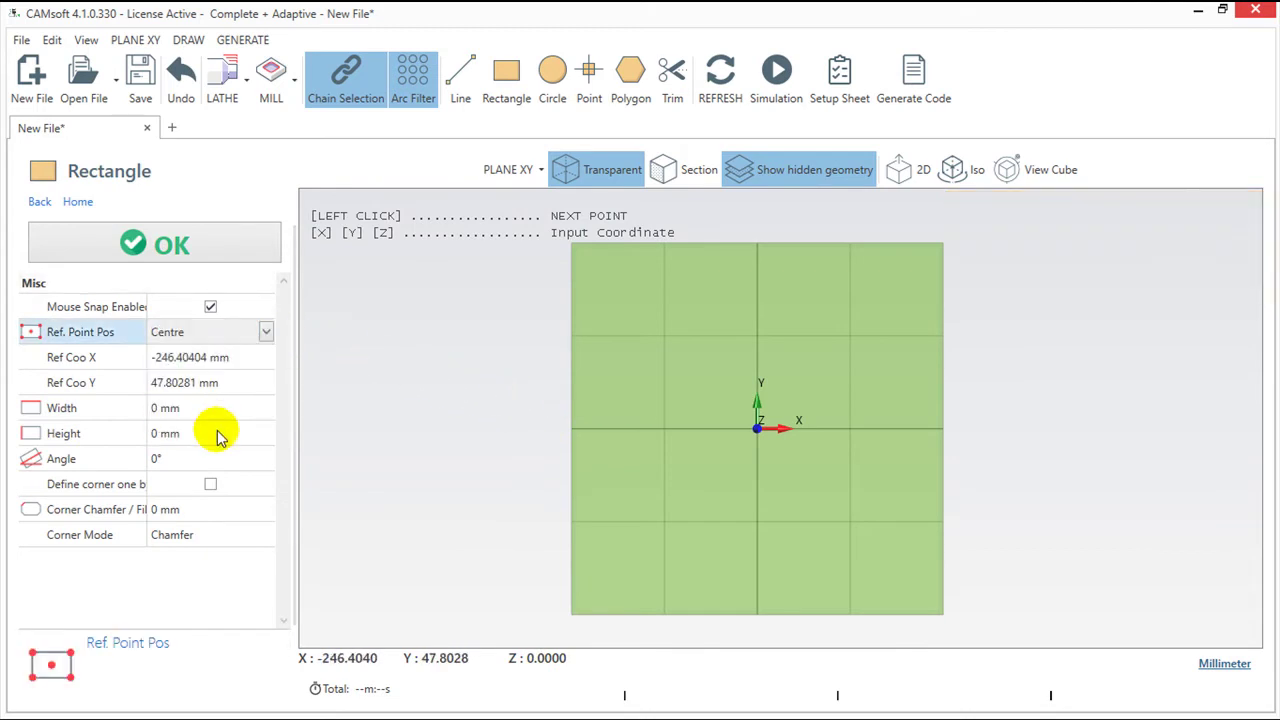
left_click(236, 361)
type("0")
left_click(229, 384)
type("0")
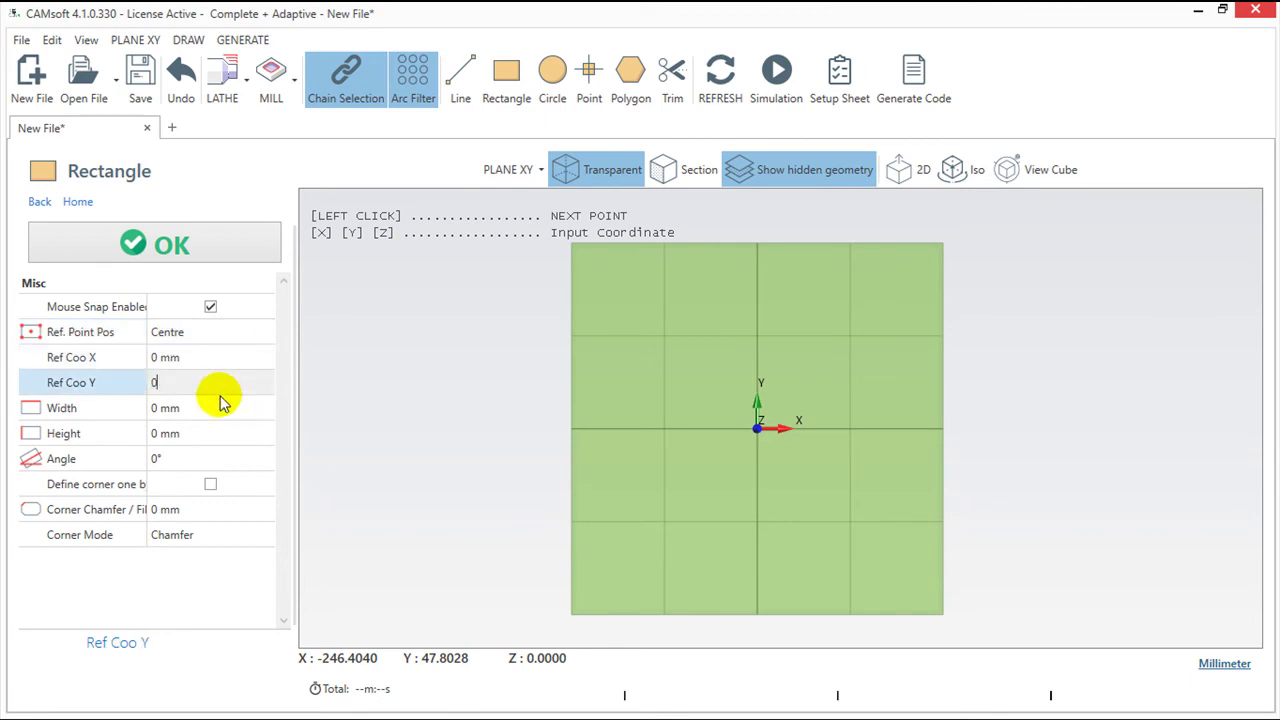
left_click(212, 410)
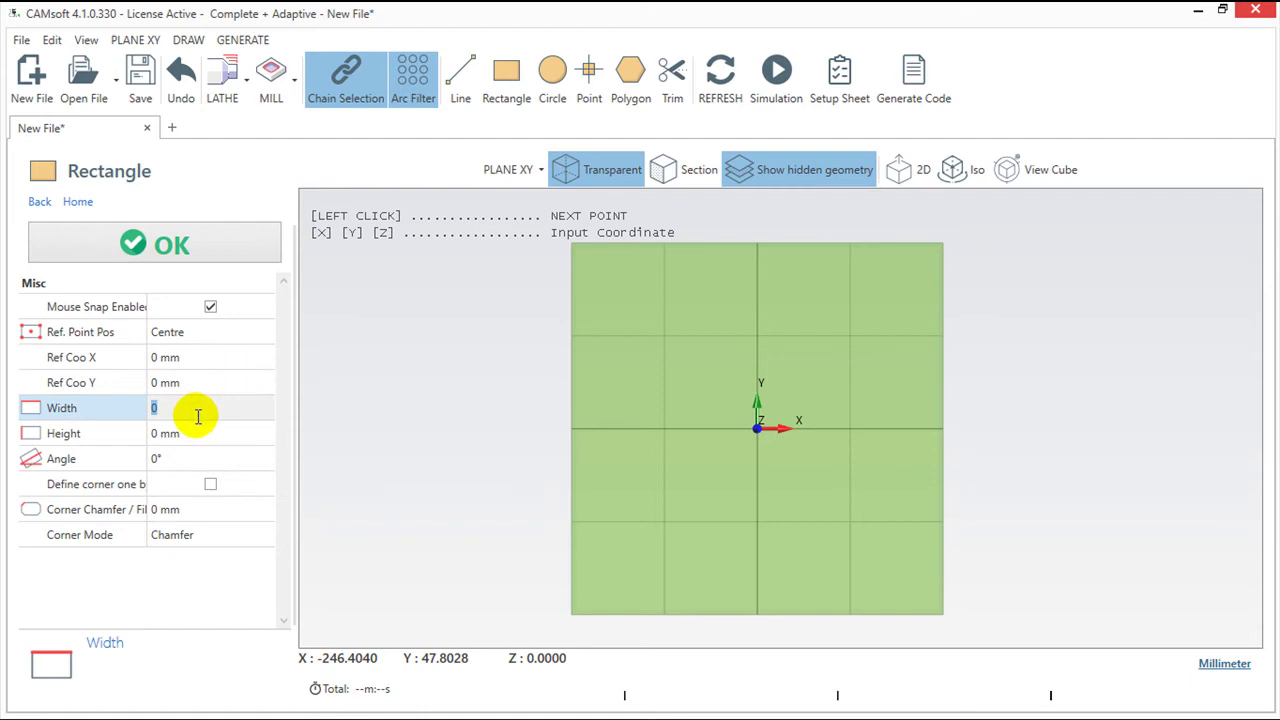
Step: Size the rectangle 100 × 100 mm with 10 mm filleted corners
type("100")
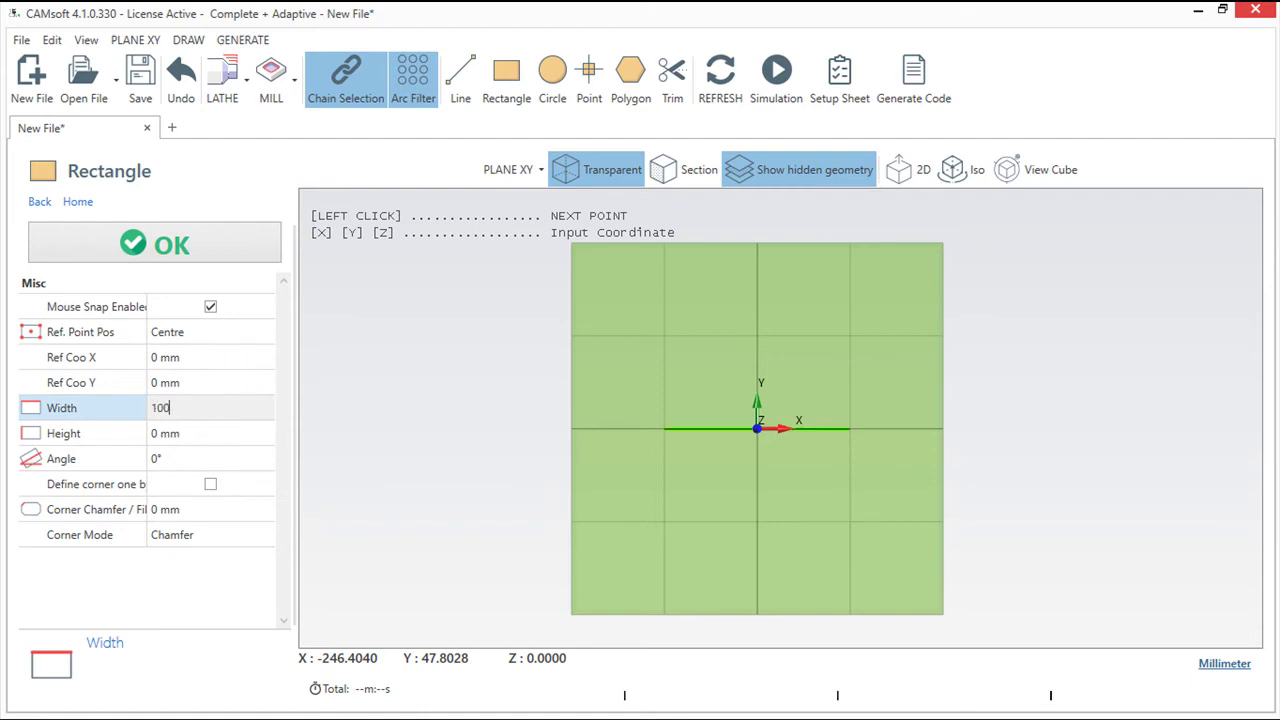
left_click(195, 430)
type("100")
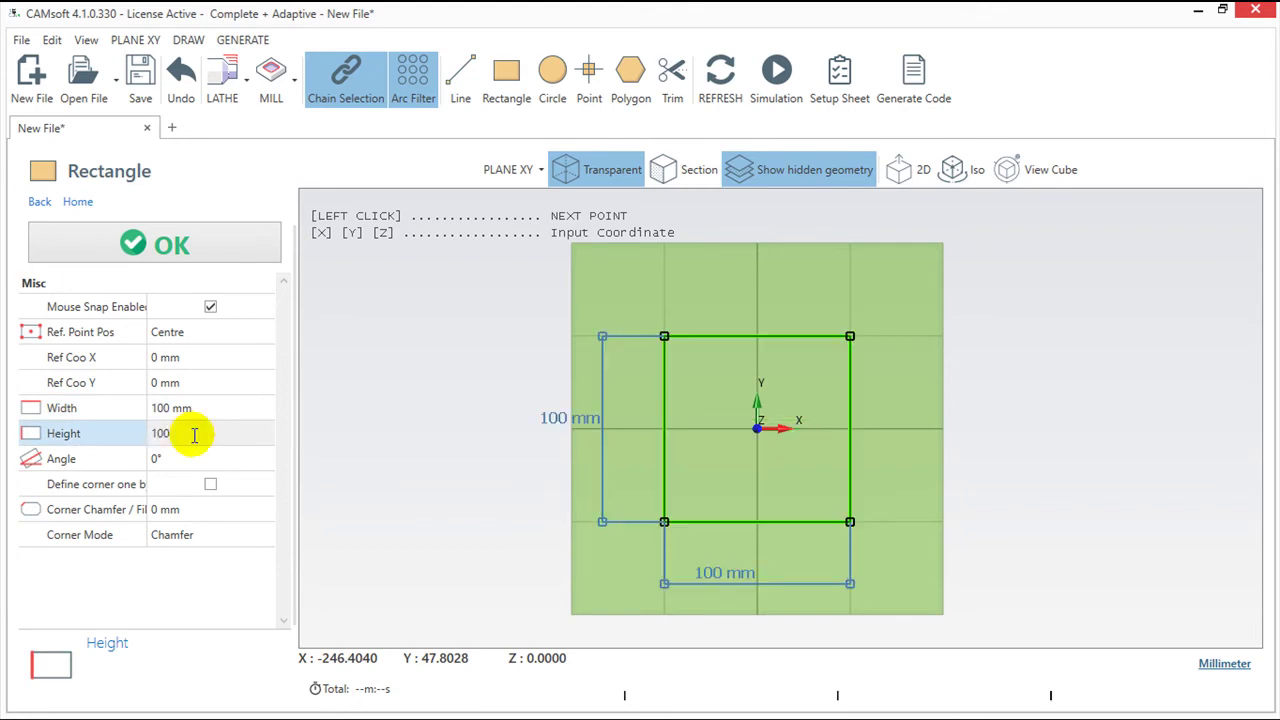
left_click(197, 509)
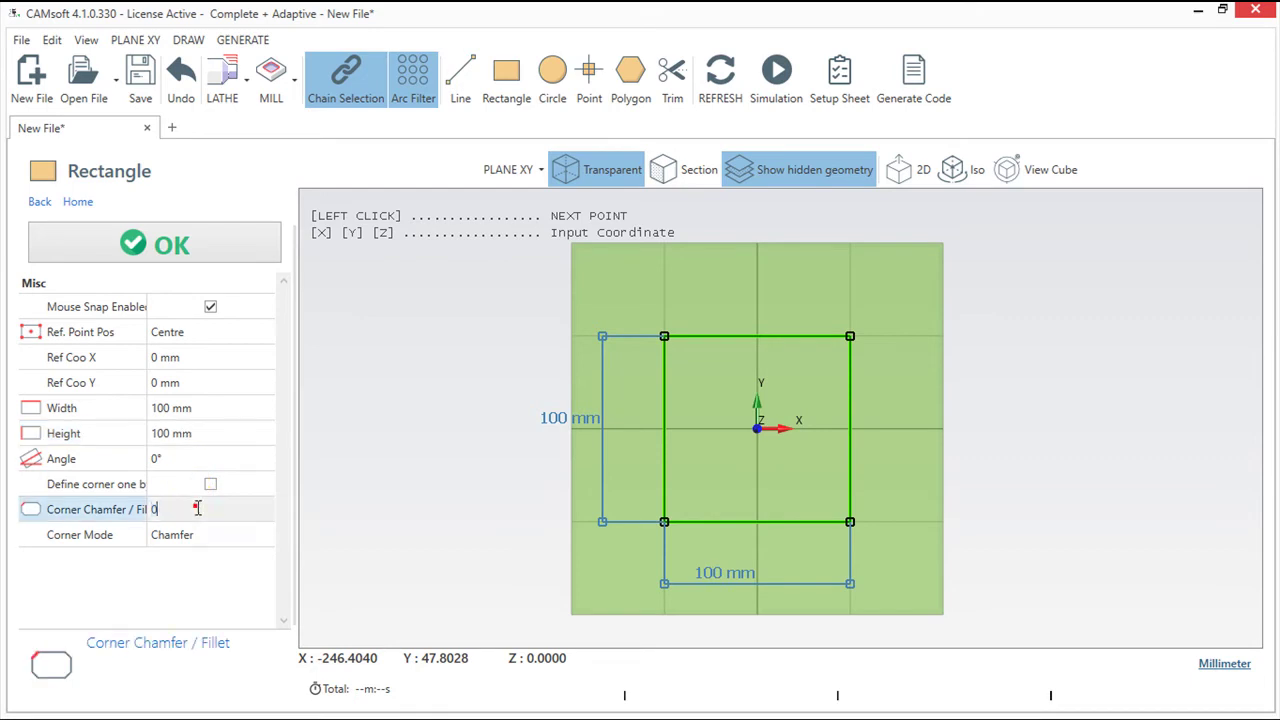
type("1")
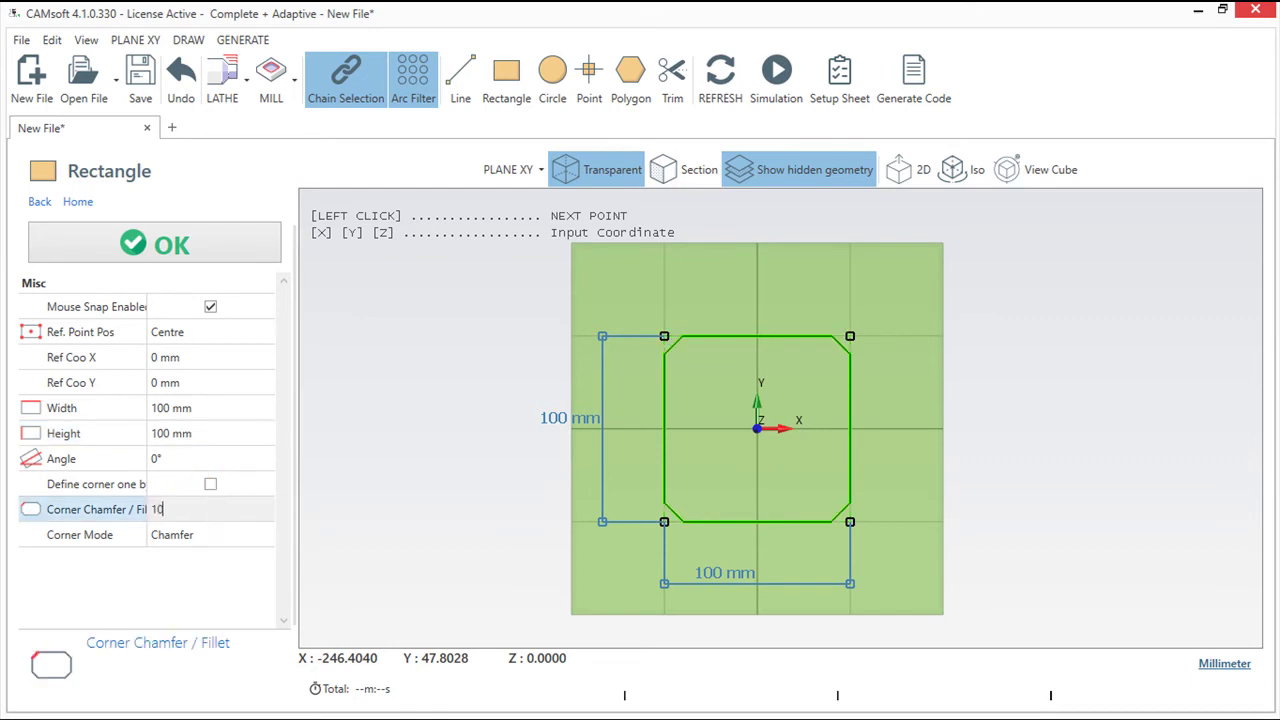
left_click(203, 540)
left_click(208, 574)
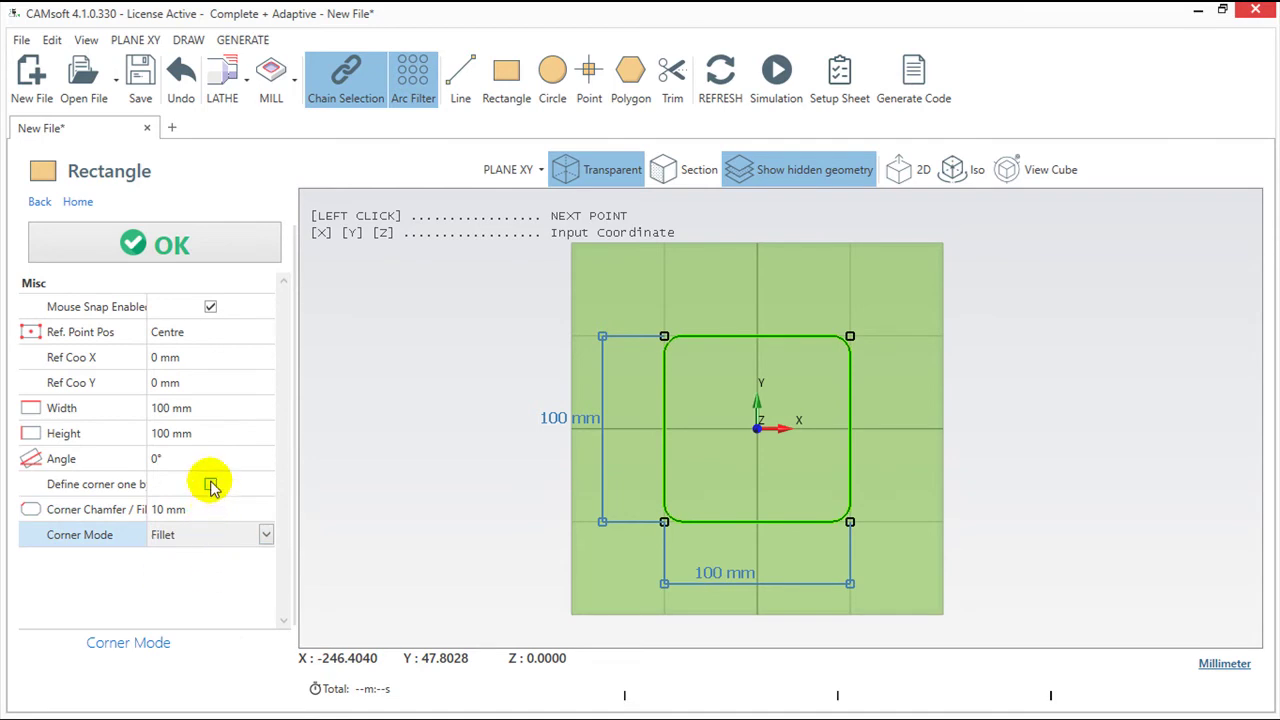
Step: Rough the square's exterior contour to 20 mm depth
left_click(182, 243)
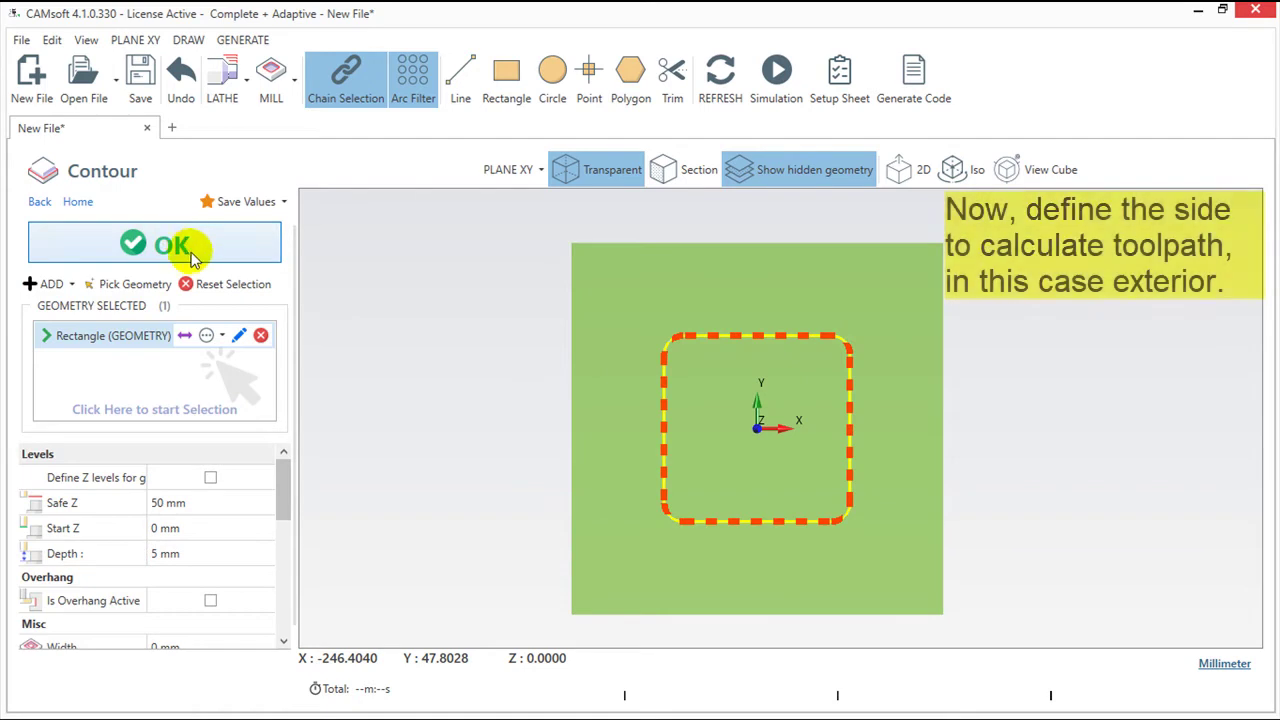
left_click(187, 336)
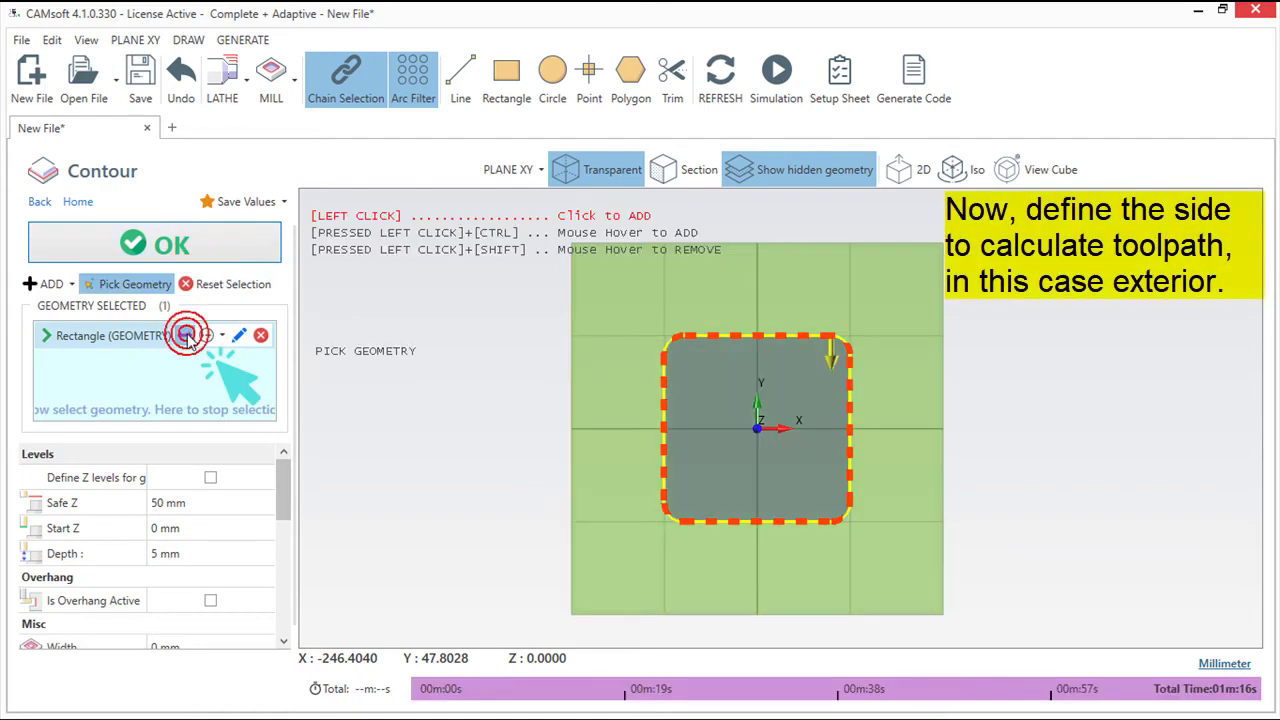
left_click(187, 338)
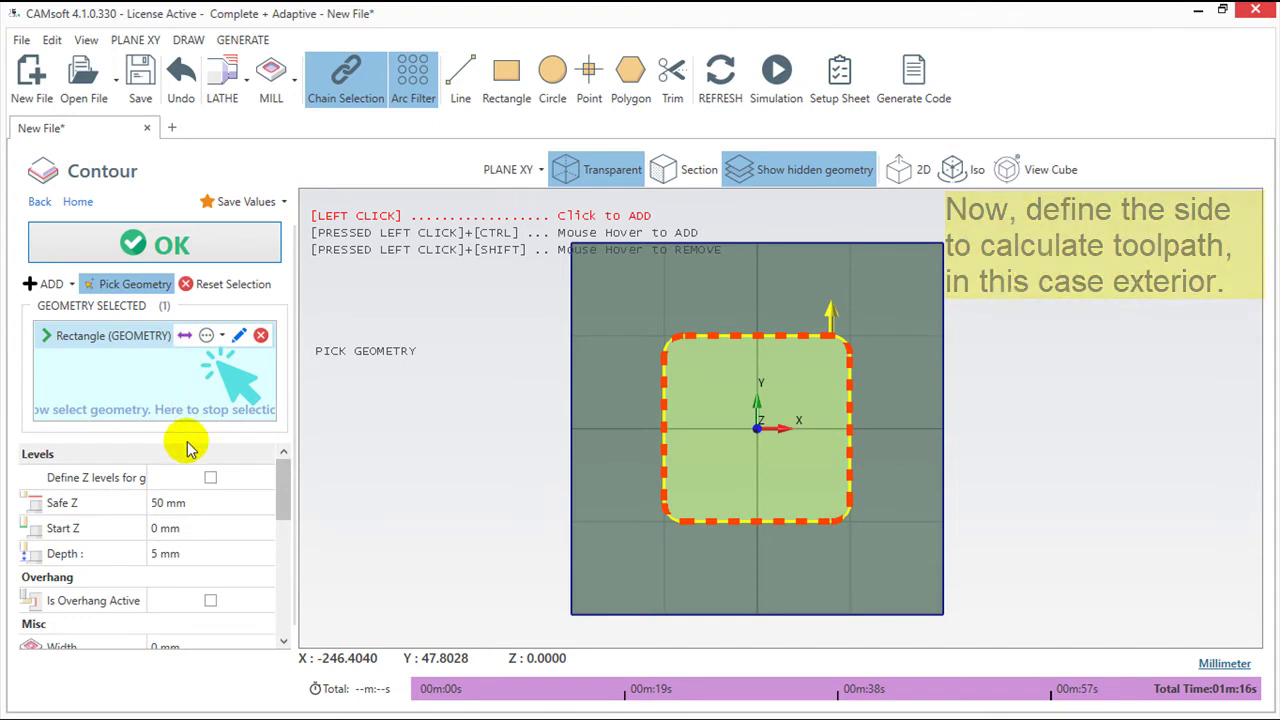
left_click(195, 555)
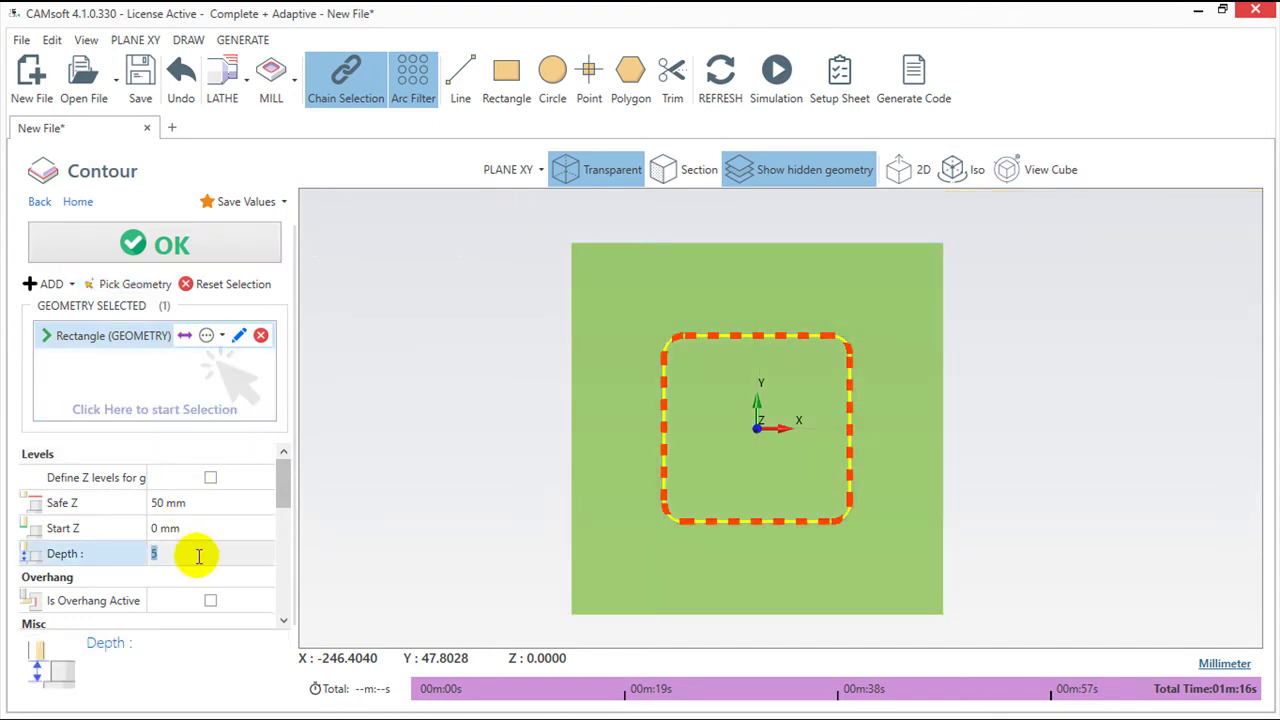
type("20")
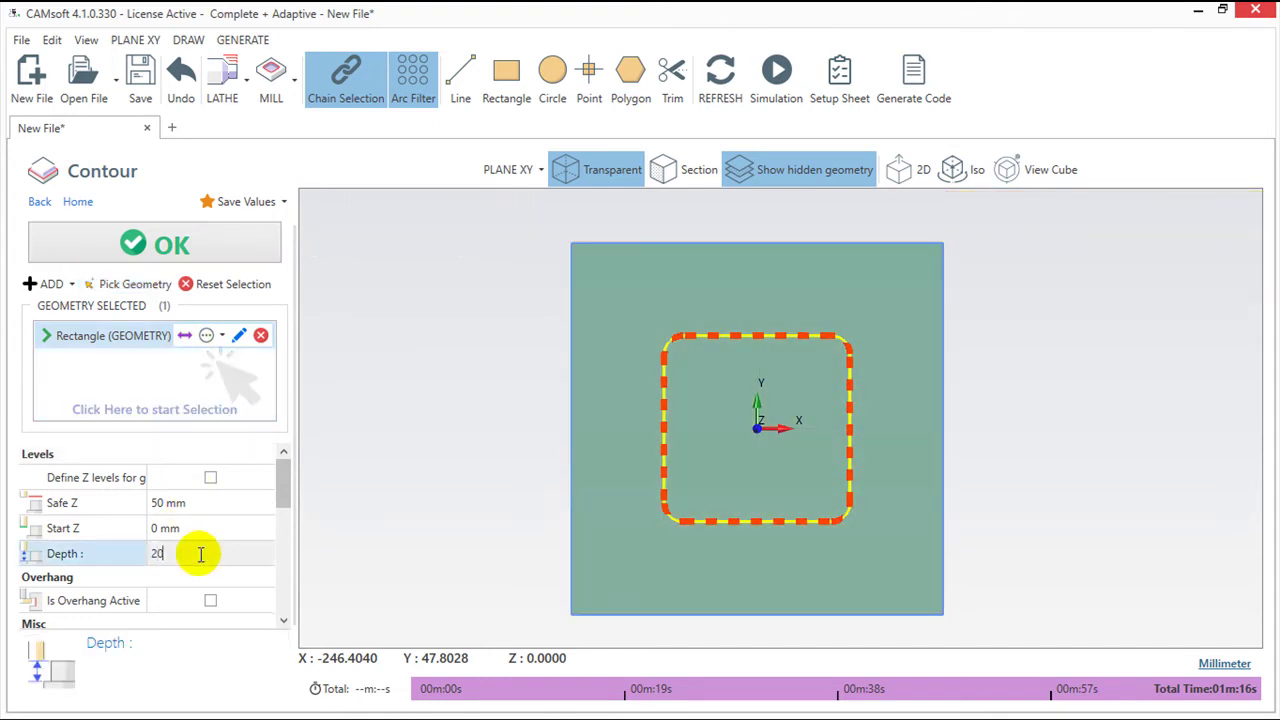
left_click(160, 245)
mouse_move(569, 491)
middle_mouse_down()
mouse_move(586, 480)
mouse_move(580, 426)
mouse_move(711, 486)
mouse_move(679, 436)
middle_mouse_up()
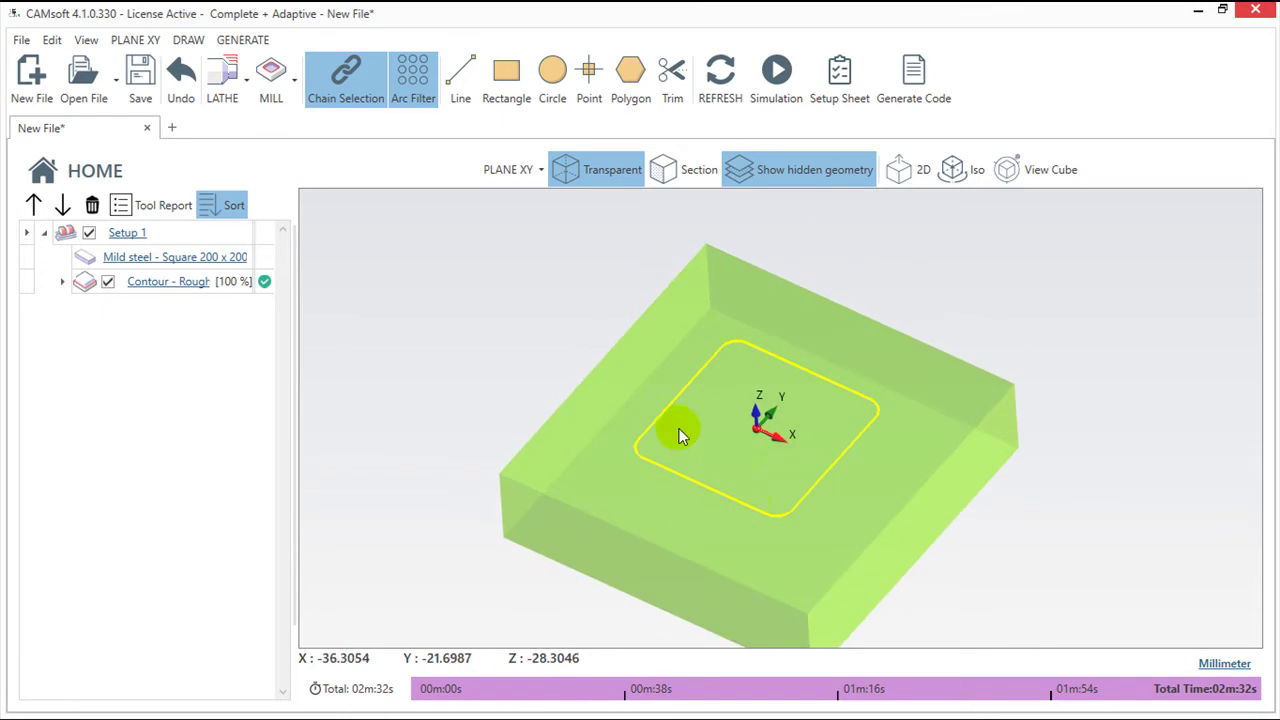
Step: Reframe the view and display the Contour - Rough toolpath looping around the square
middle_click_drag(786, 461, 777, 400)
scroll(777, 399, "down", 2)
scroll(777, 399, "up", 3)
scroll(777, 399, "up", 2)
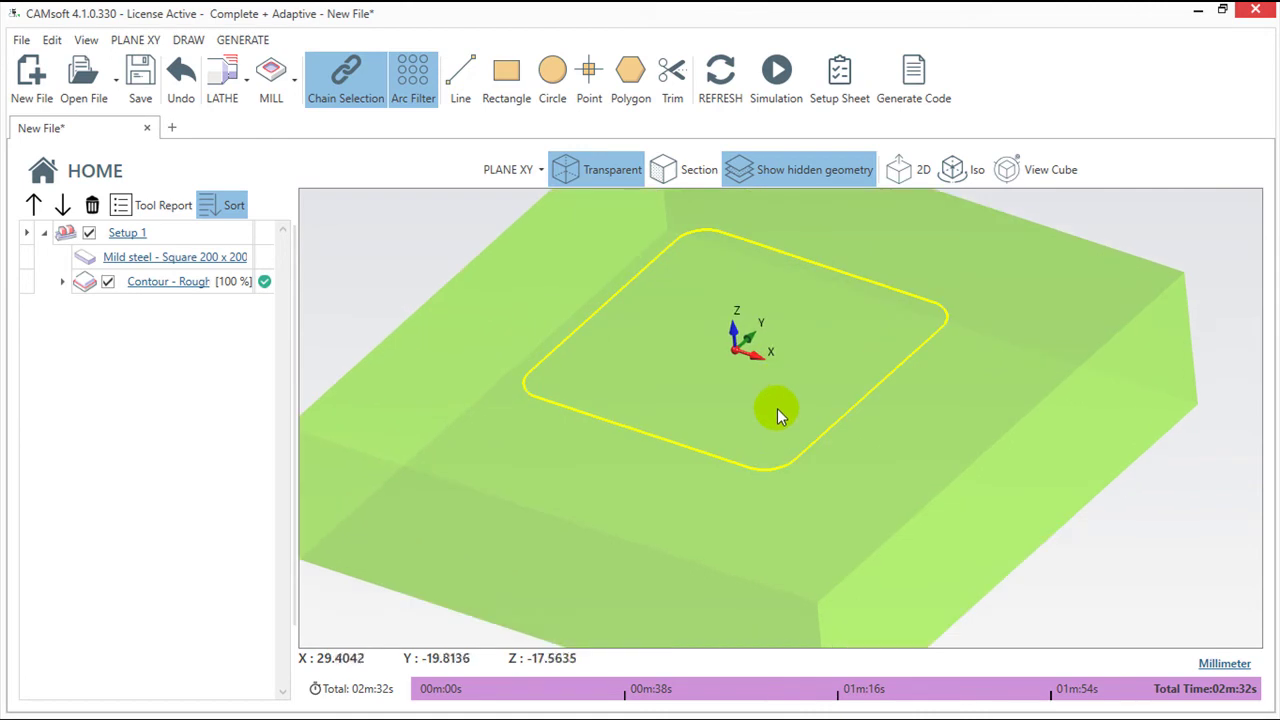
middle_click_drag(777, 408, 783, 438, "ctrl")
scroll(756, 339, "down", 3)
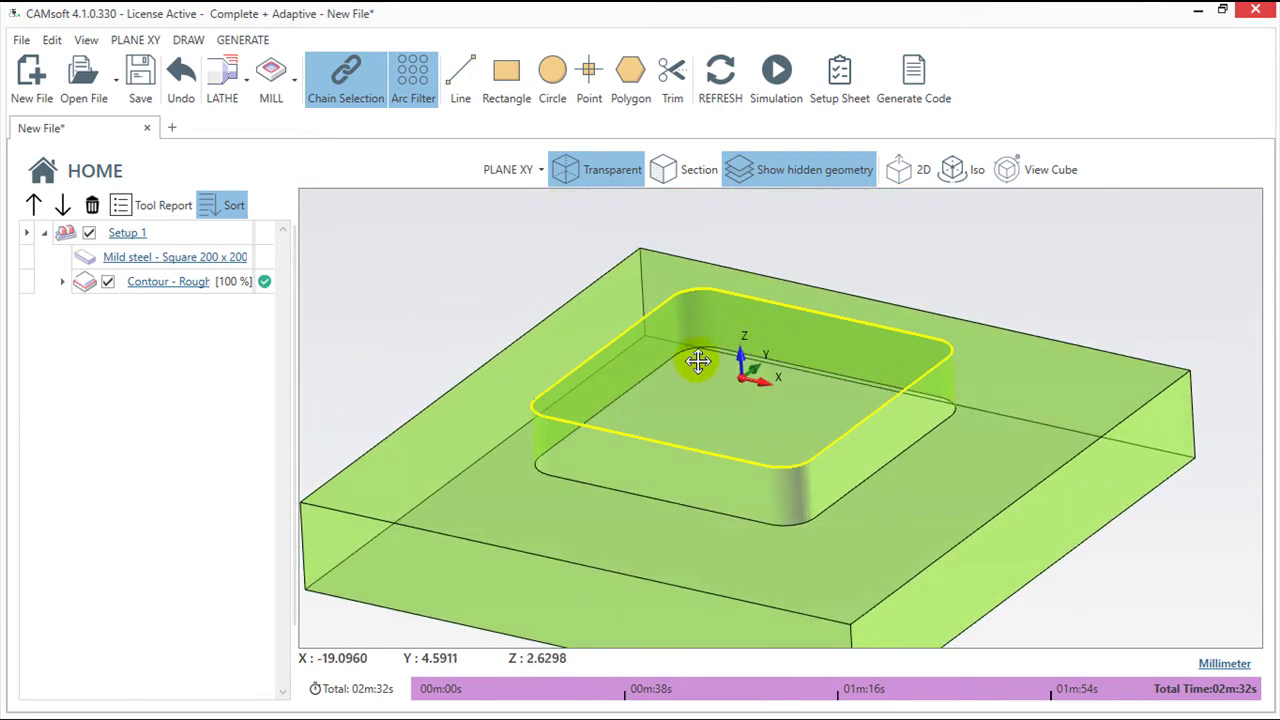
middle_click_drag(697, 362, 684, 320)
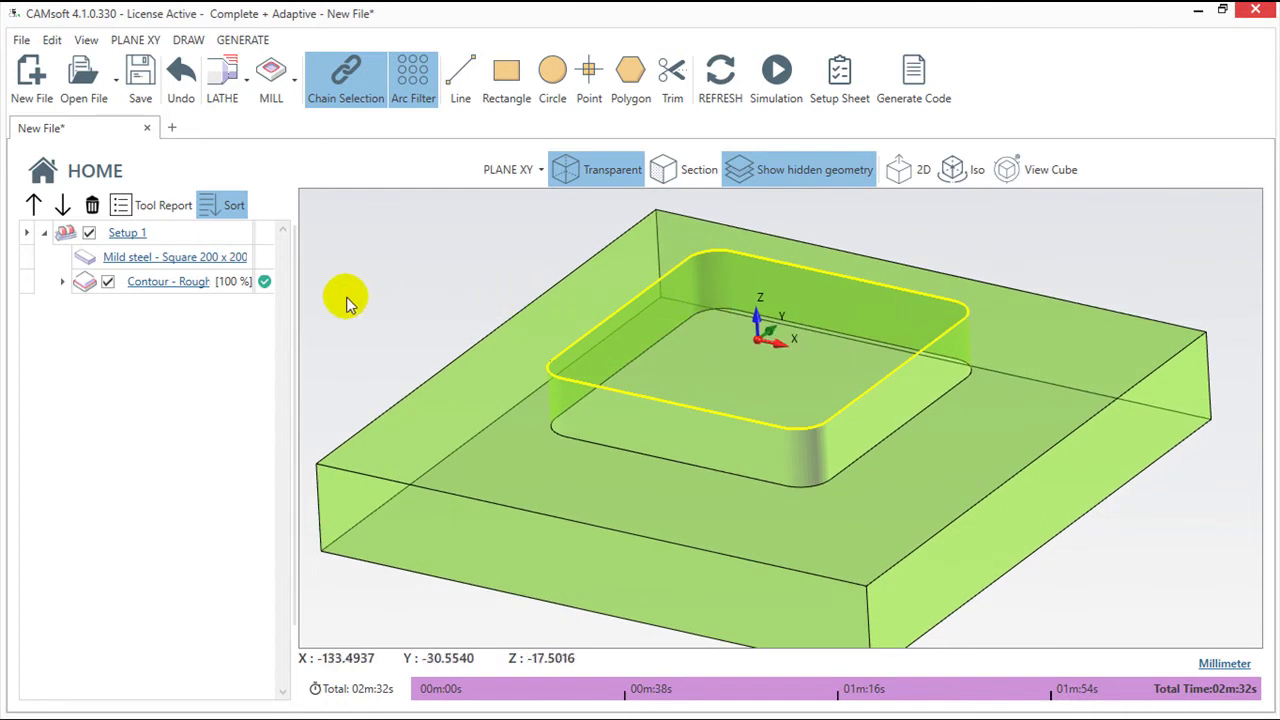
left_click(29, 282)
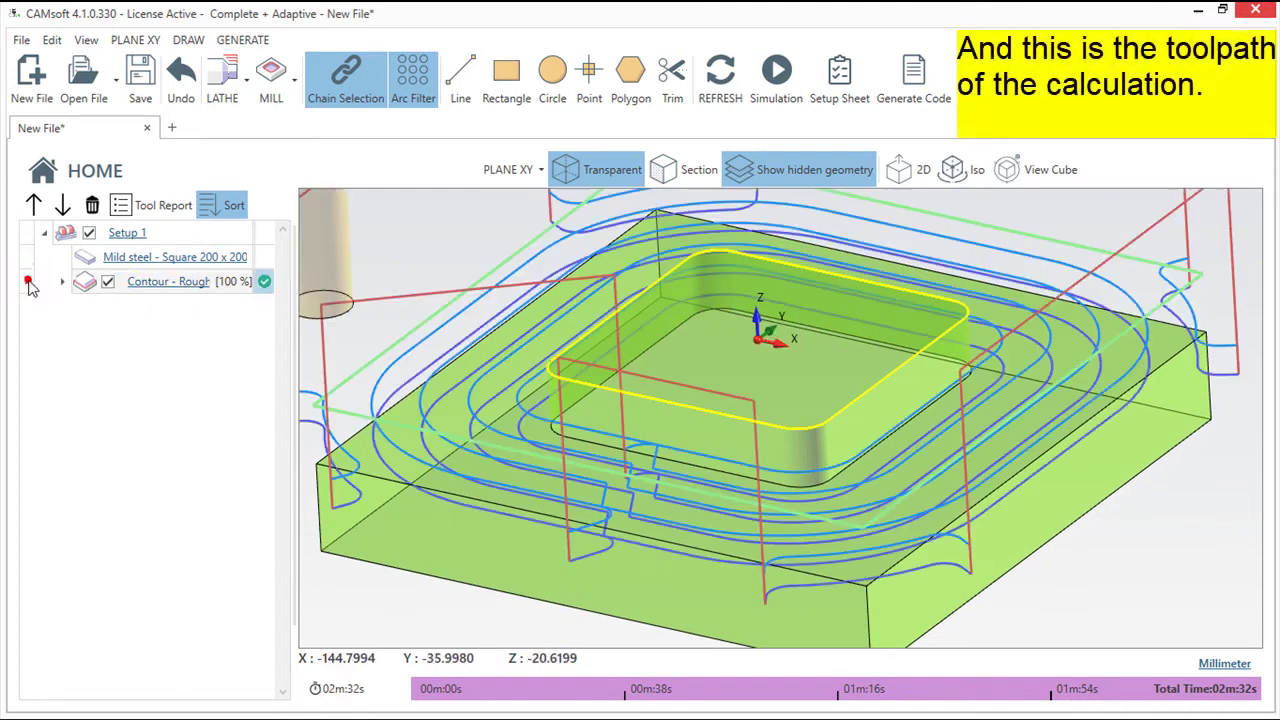
left_click_drag(614, 514, 784, 541)
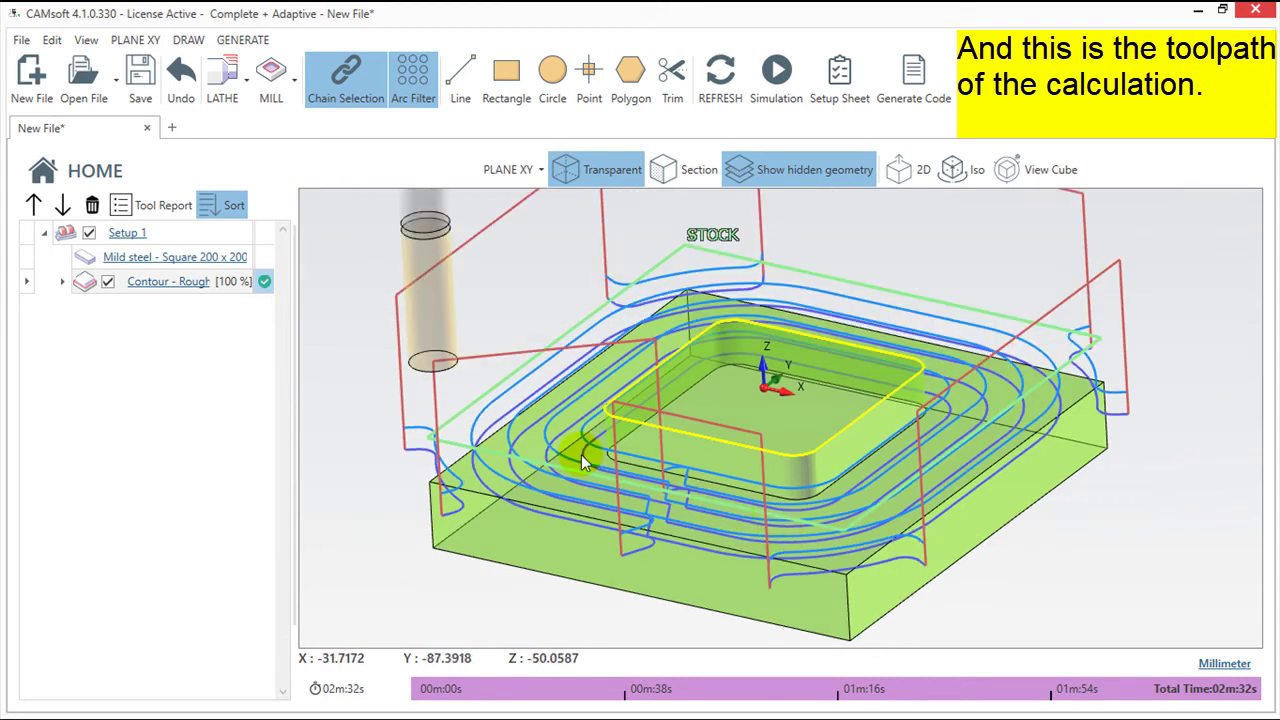
Step: Change Contour - Roughing to Safe Z 20 mm, Start Z 10 mm and Depth 30 mm
double_click(188, 284)
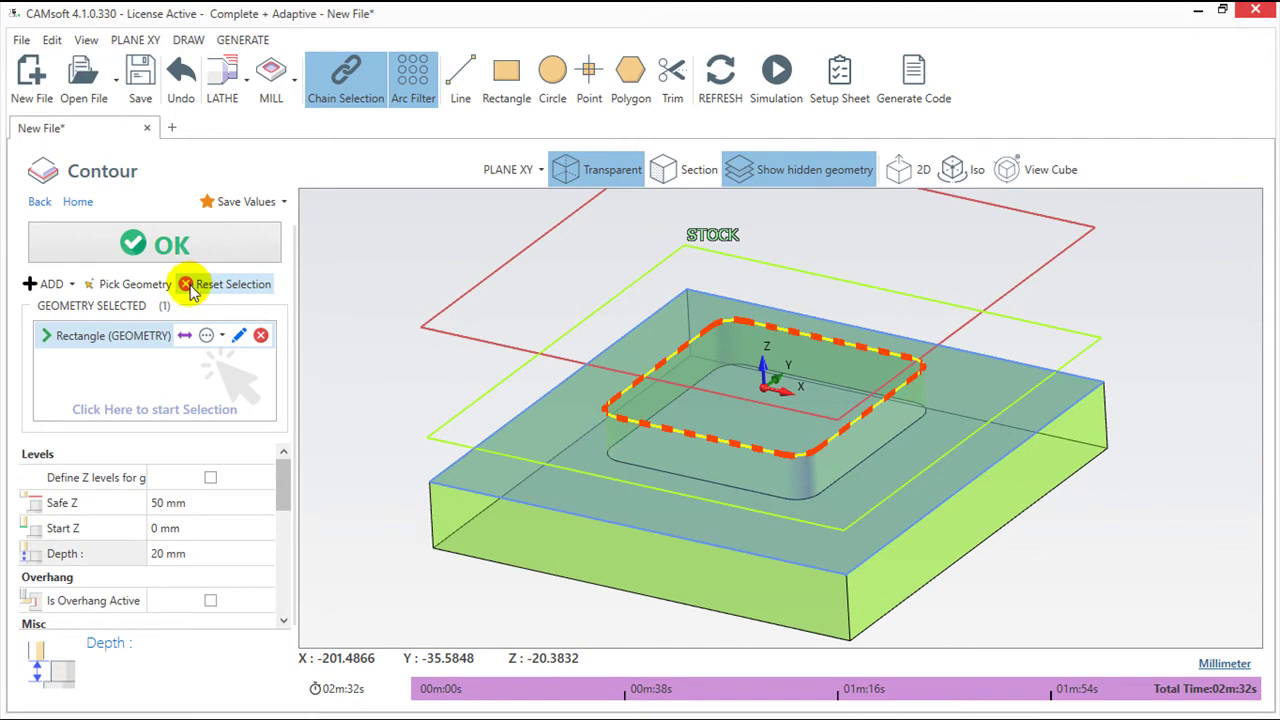
left_click(225, 502)
double_click(225, 502)
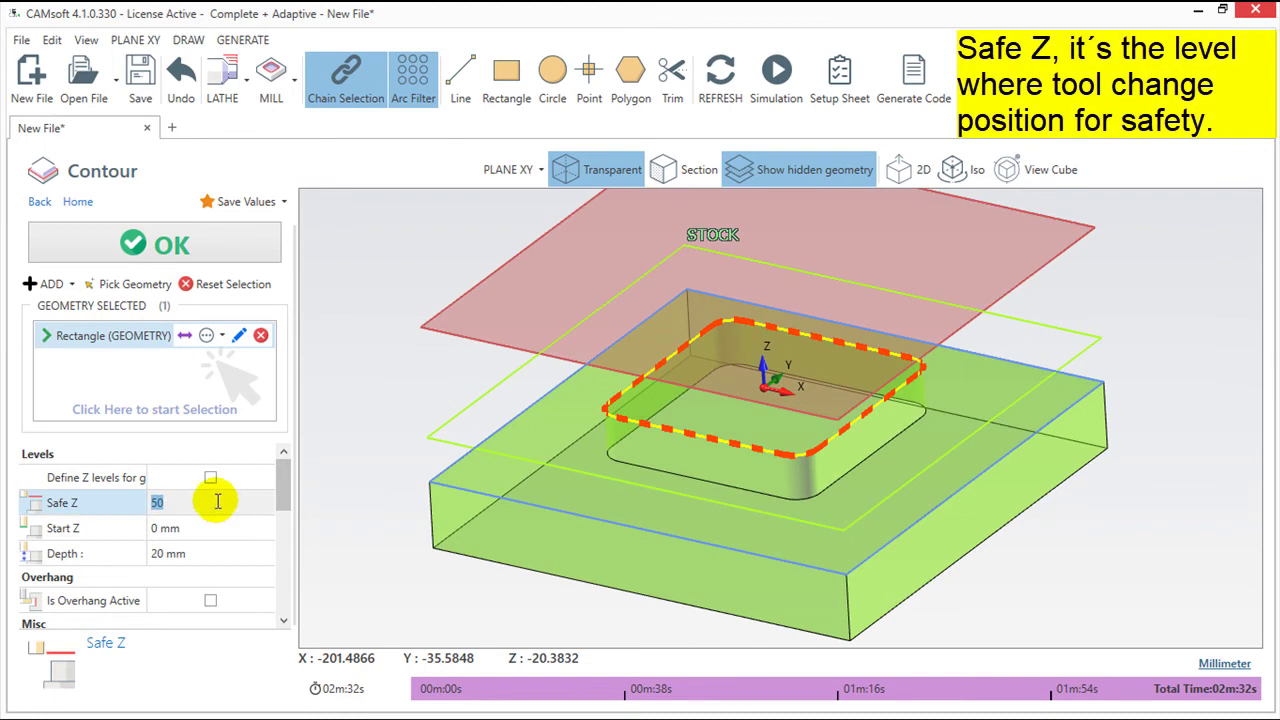
type("20")
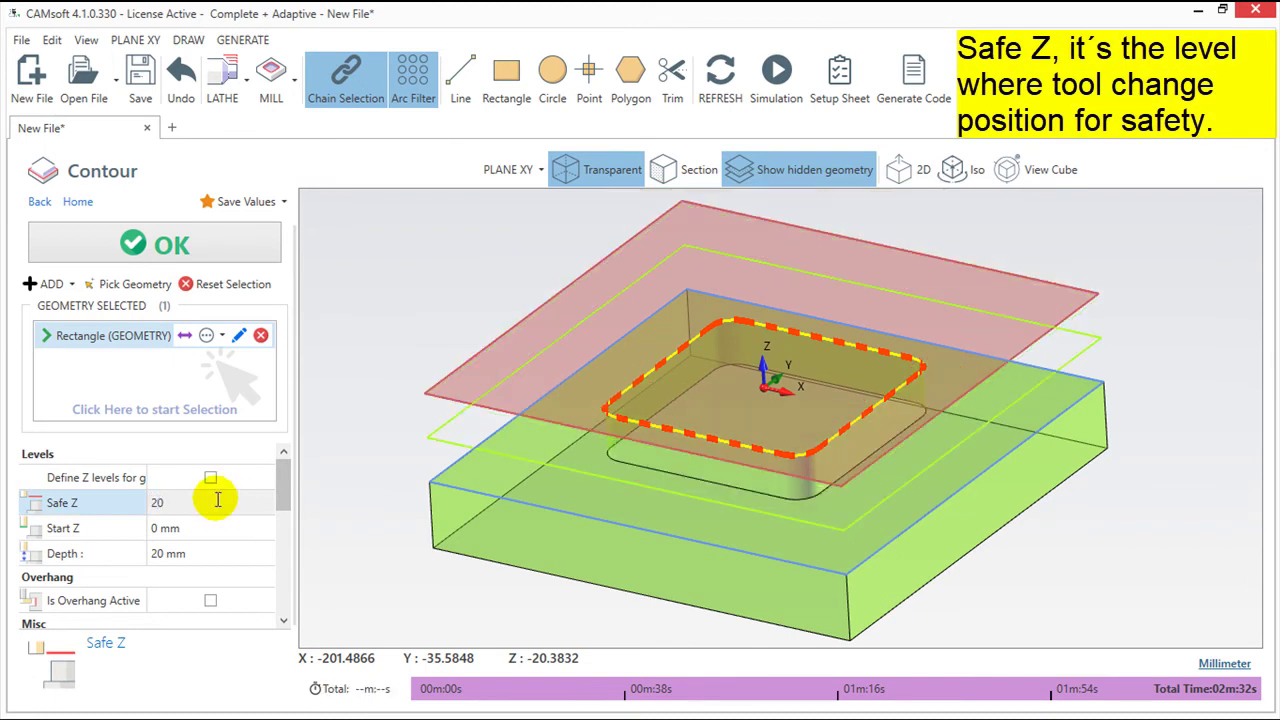
left_click(211, 526)
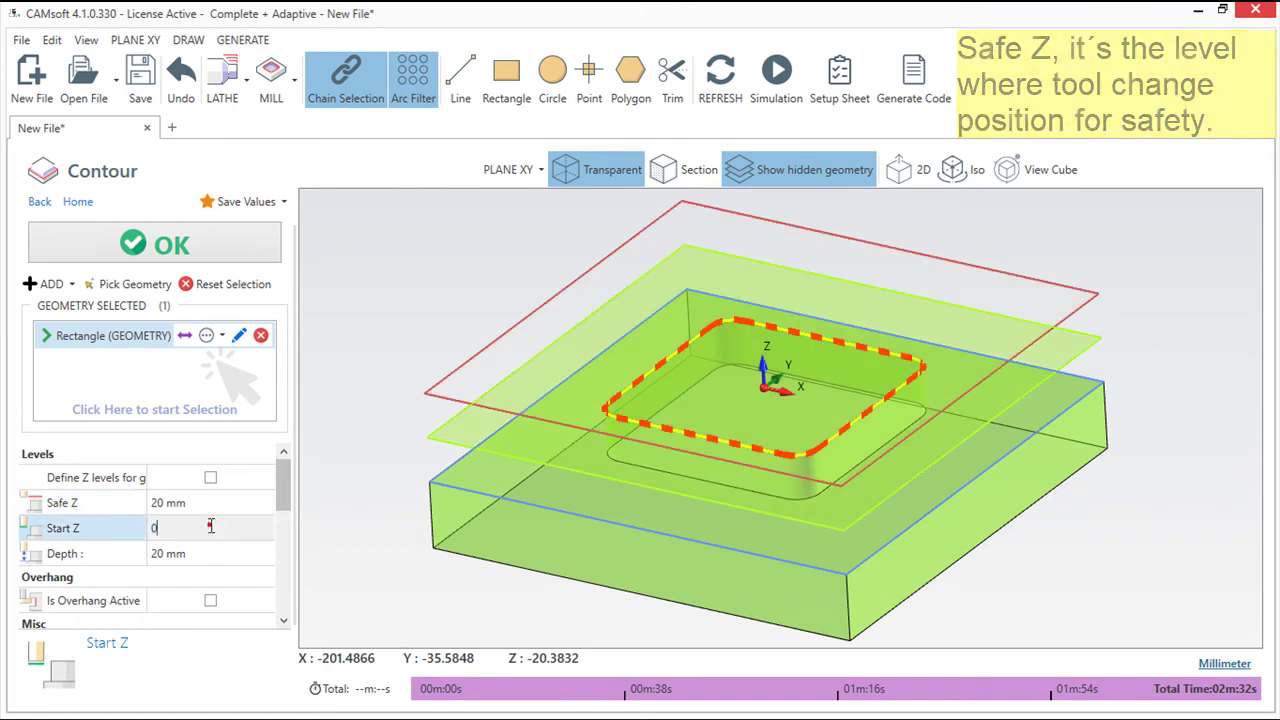
type("10")
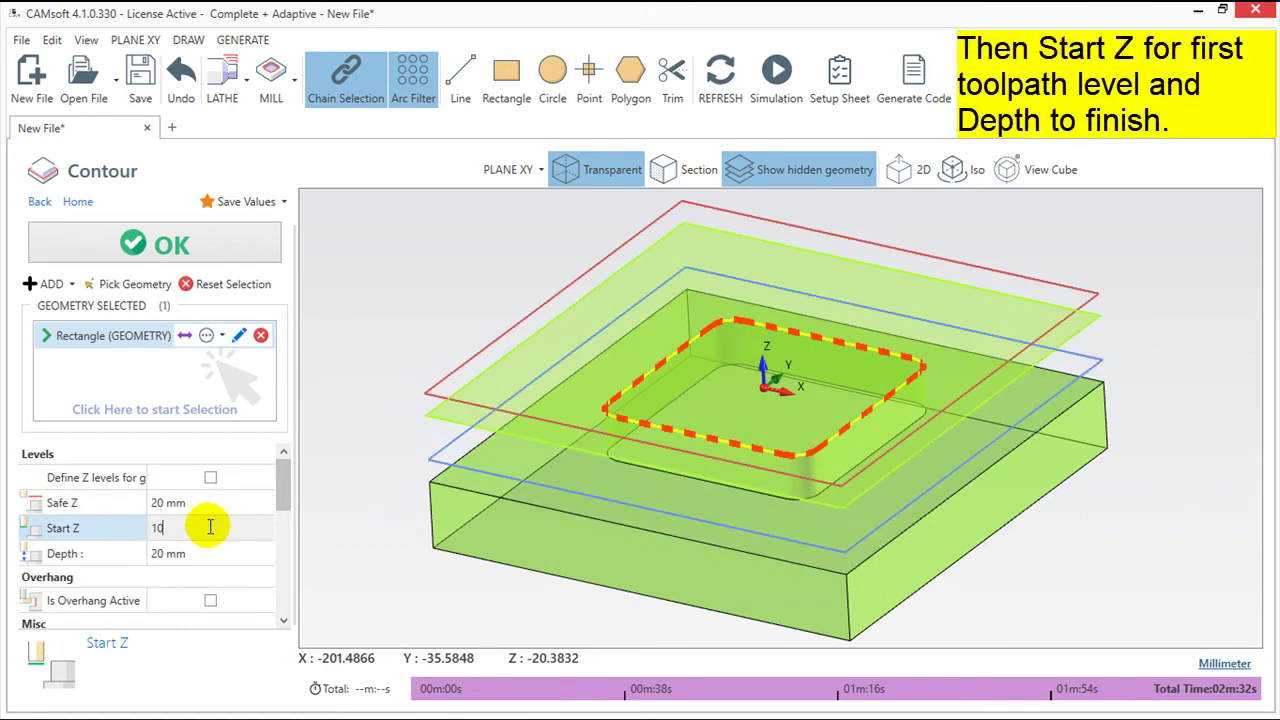
mouse_move(566, 569)
left_mouse_down()
mouse_move(616, 511)
mouse_move(579, 563)
left_mouse_up()
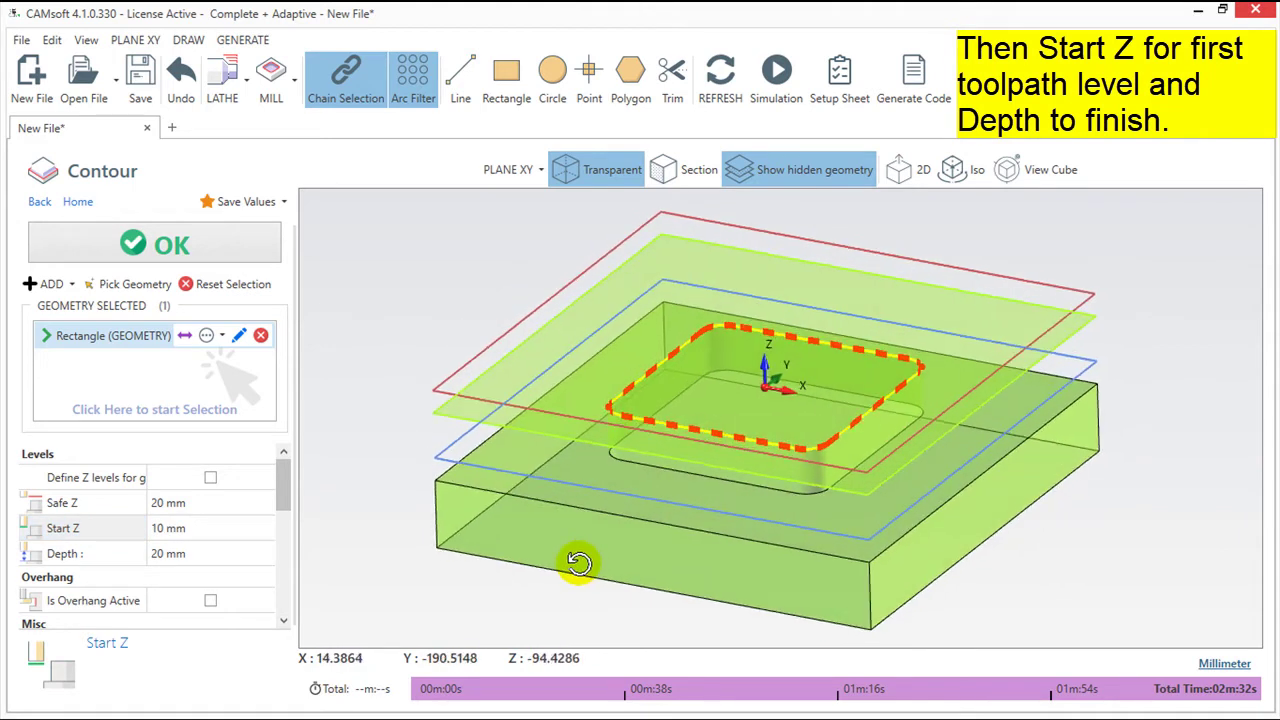
left_click(193, 550)
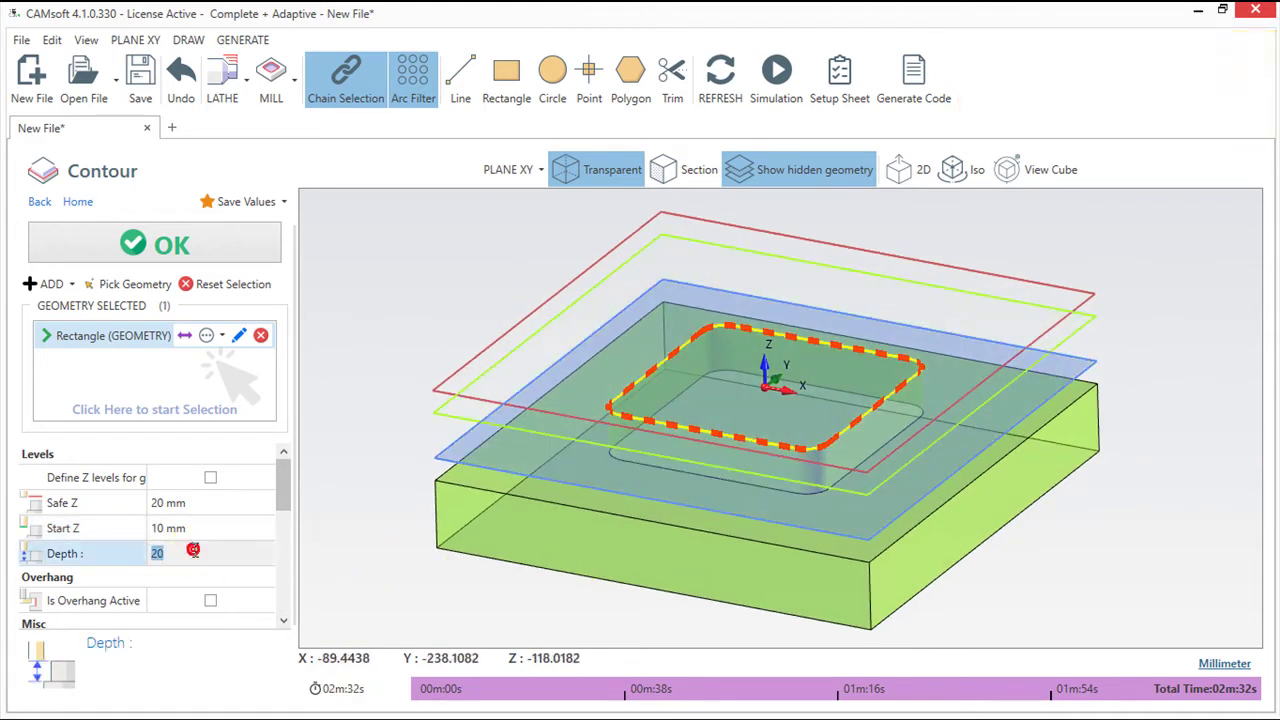
type("30")
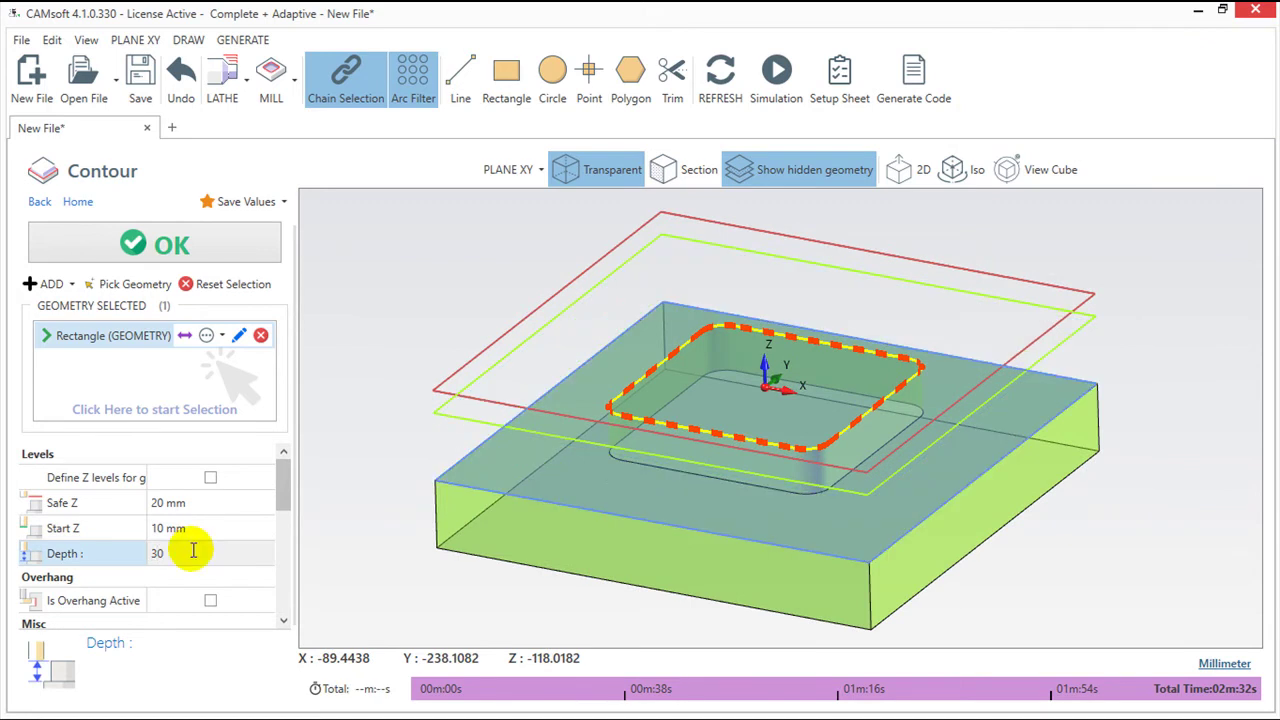
left_click(151, 248)
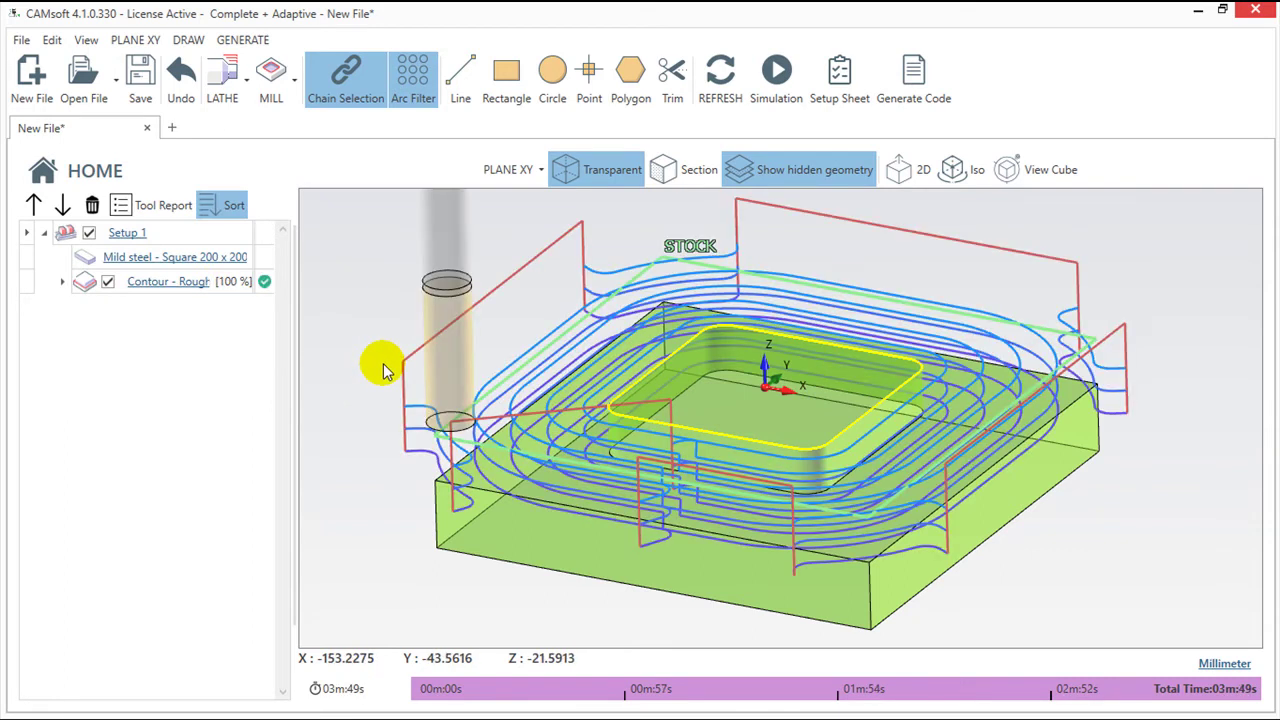
mouse_move(614, 434)
middle_mouse_down()
mouse_move(730, 402)
mouse_move(669, 477)
middle_mouse_up()
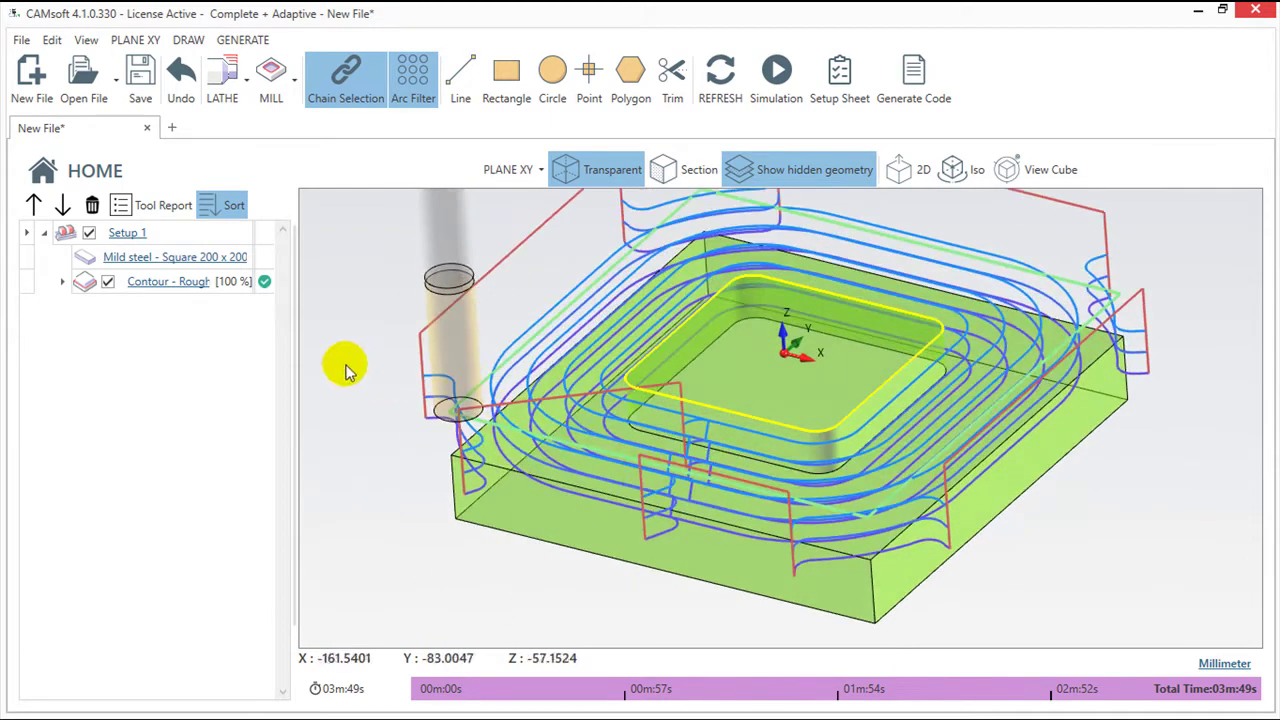
Step: Restore Contour - Roughing to Safe Z 50, Start Z 0, Depth 20, and reopen its settings
double_click(185, 282)
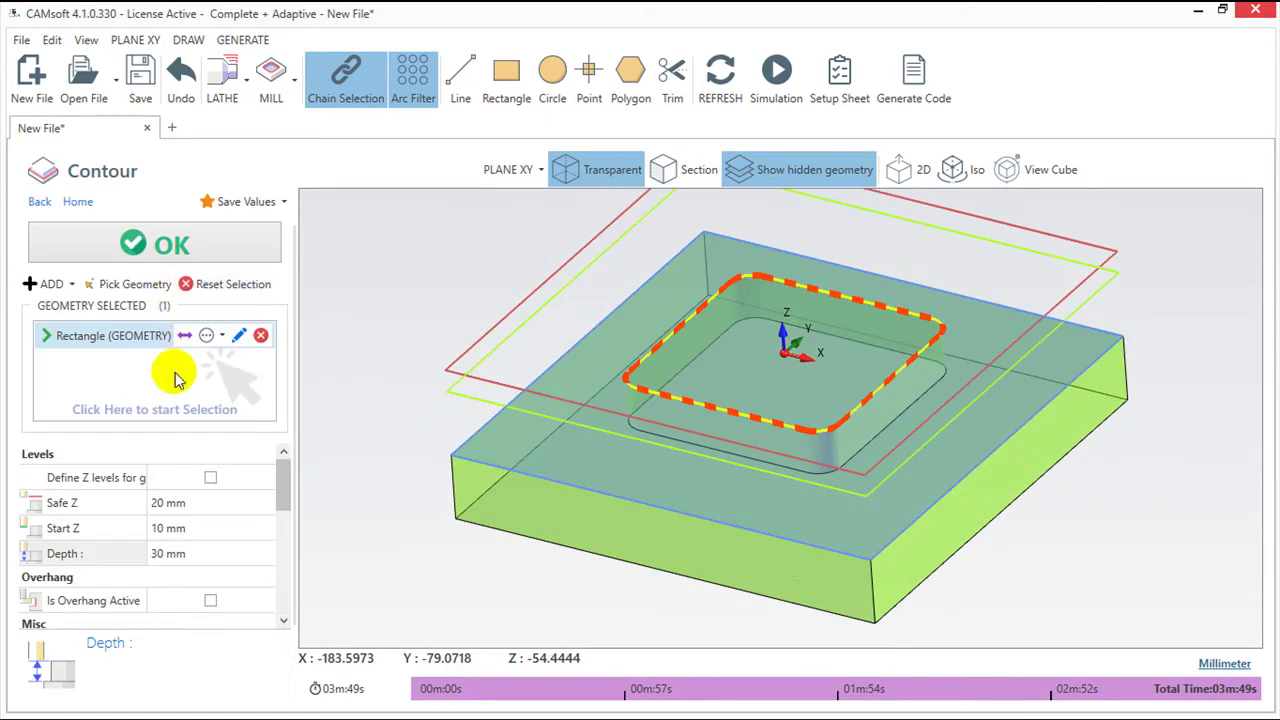
left_click(194, 502)
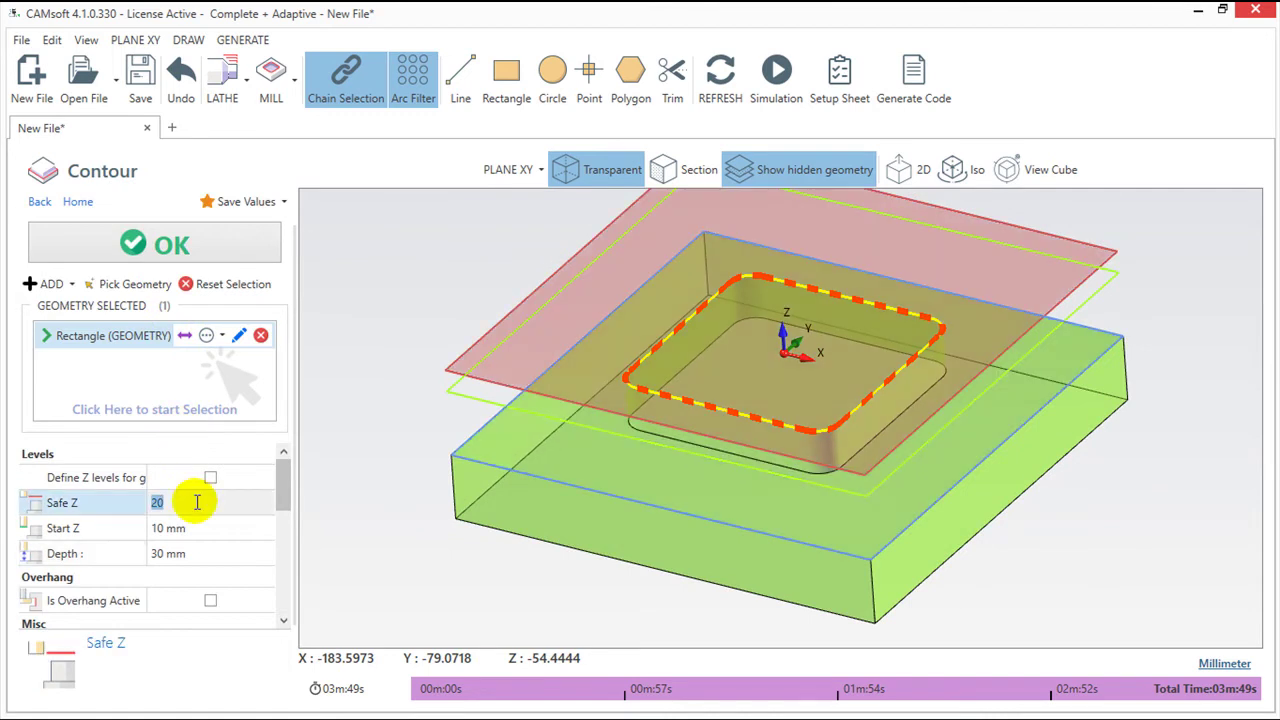
type("50")
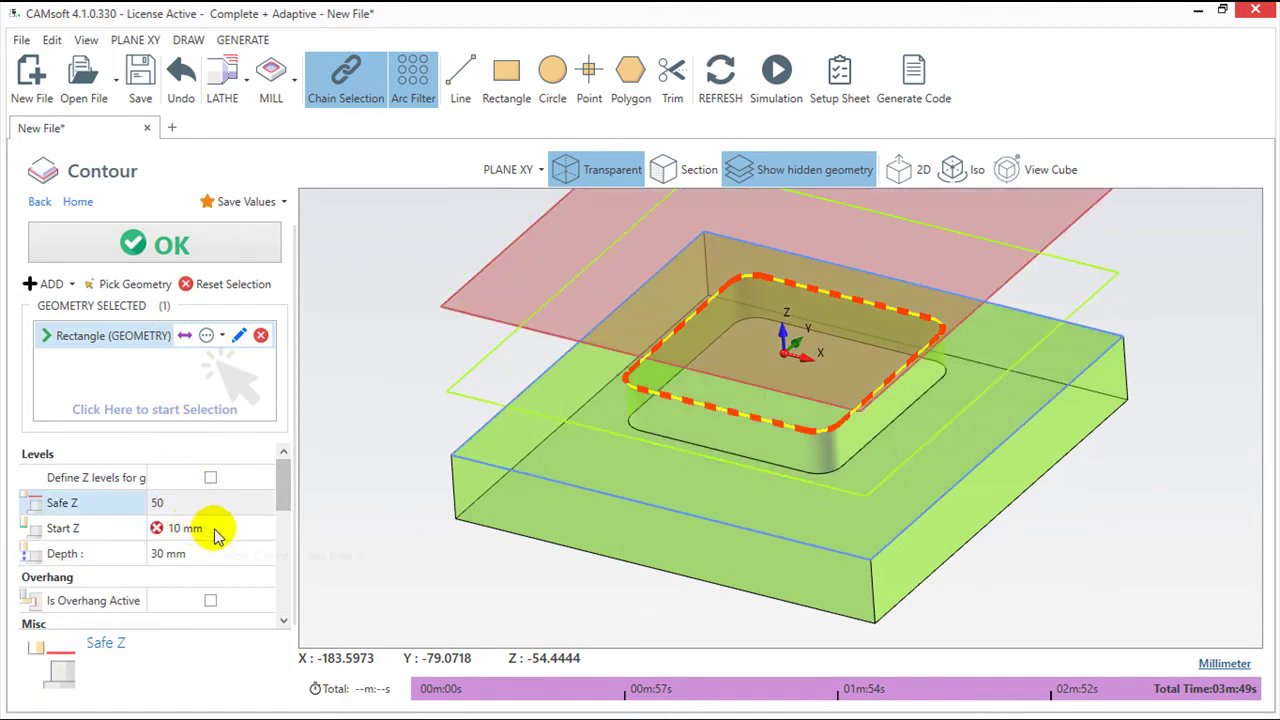
left_click(213, 528)
type("0")
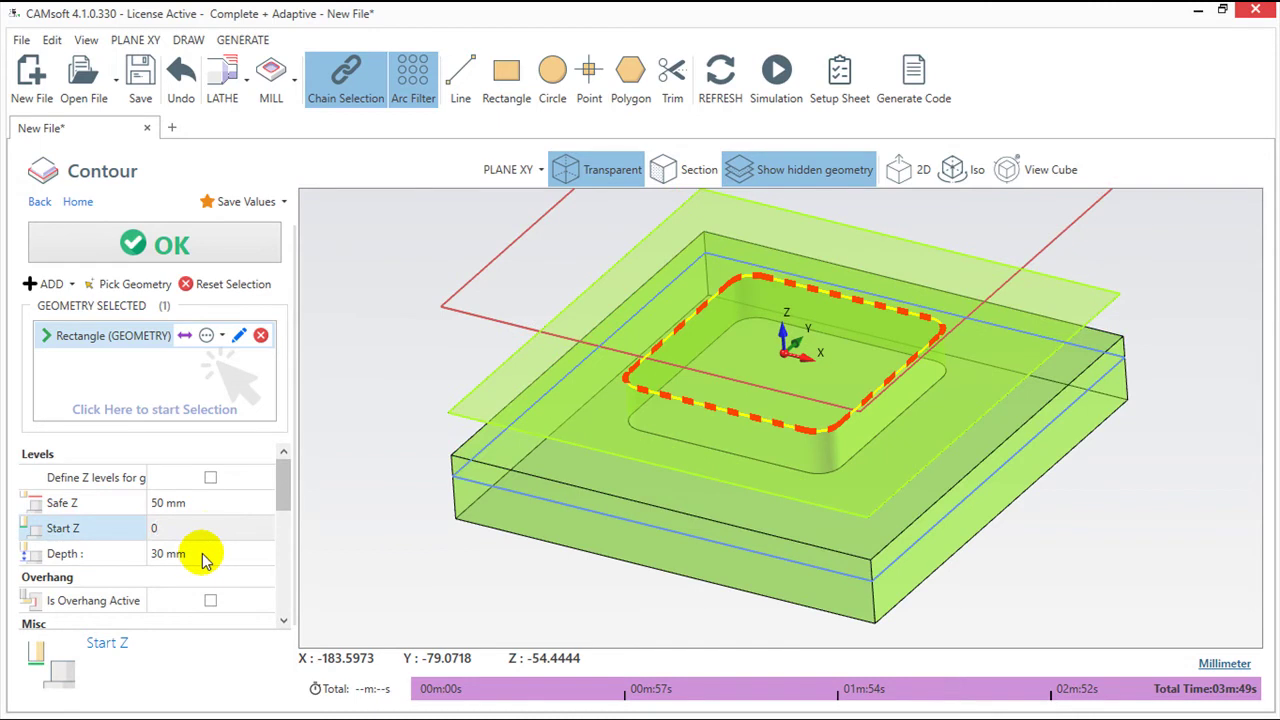
left_click(202, 555)
type("20")
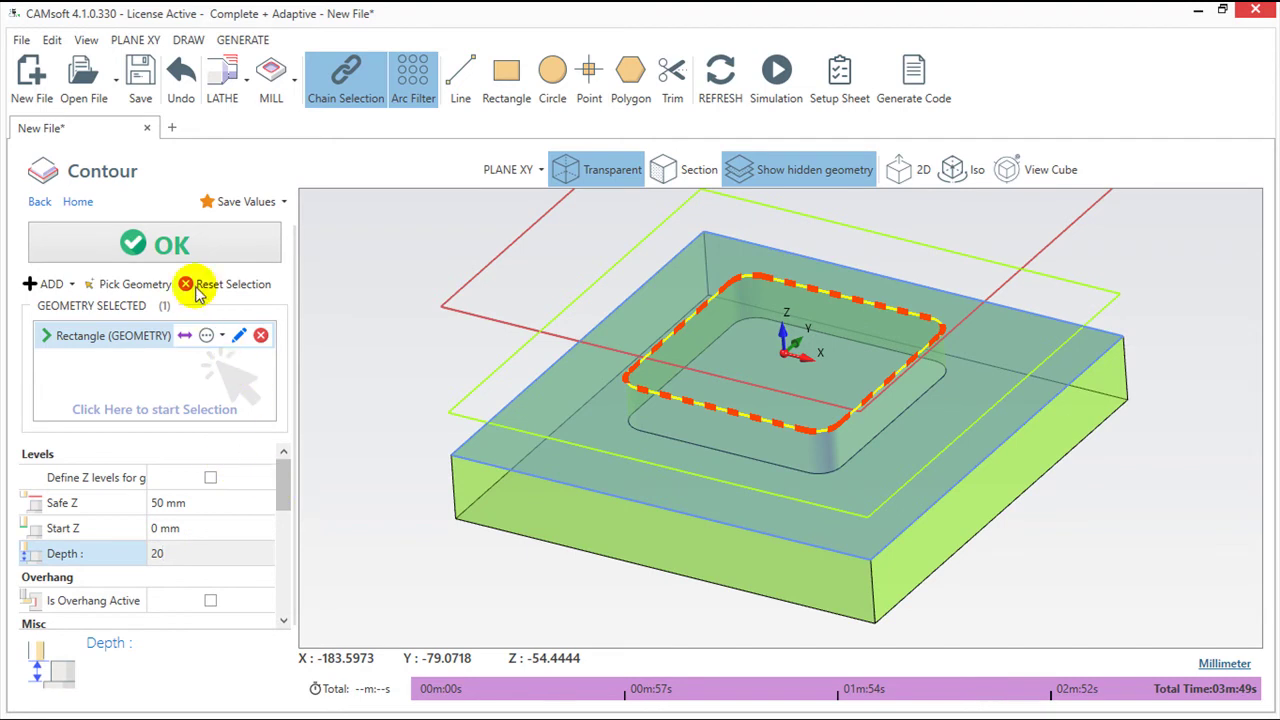
left_click(182, 246)
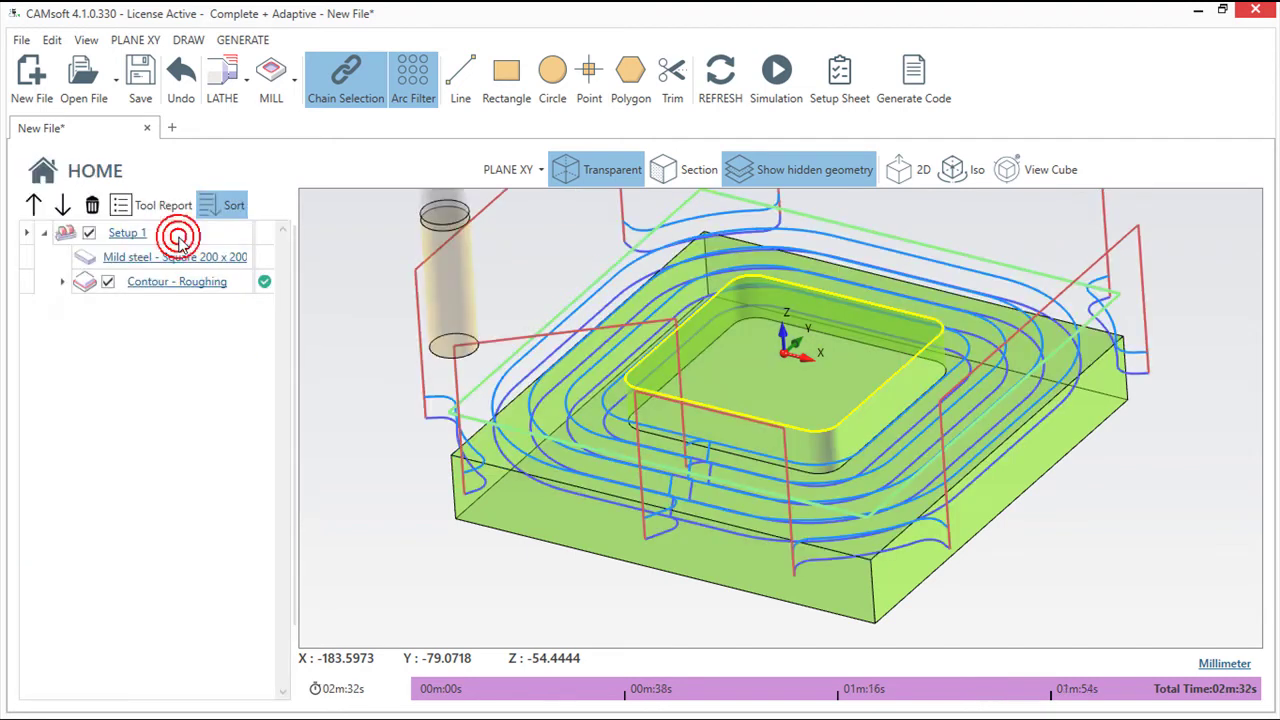
left_click(193, 285)
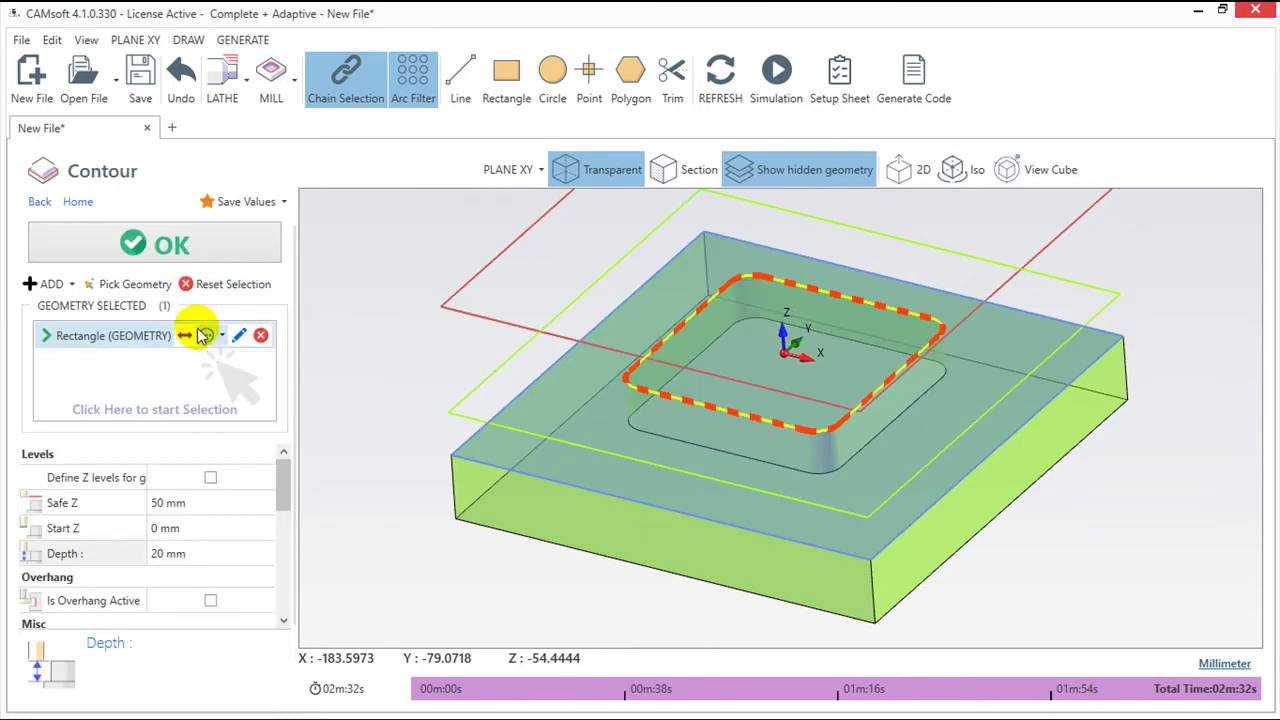
mouse_move(280, 478)
left_mouse_down()
mouse_move(286, 507)
mouse_move(295, 470)
left_mouse_up()
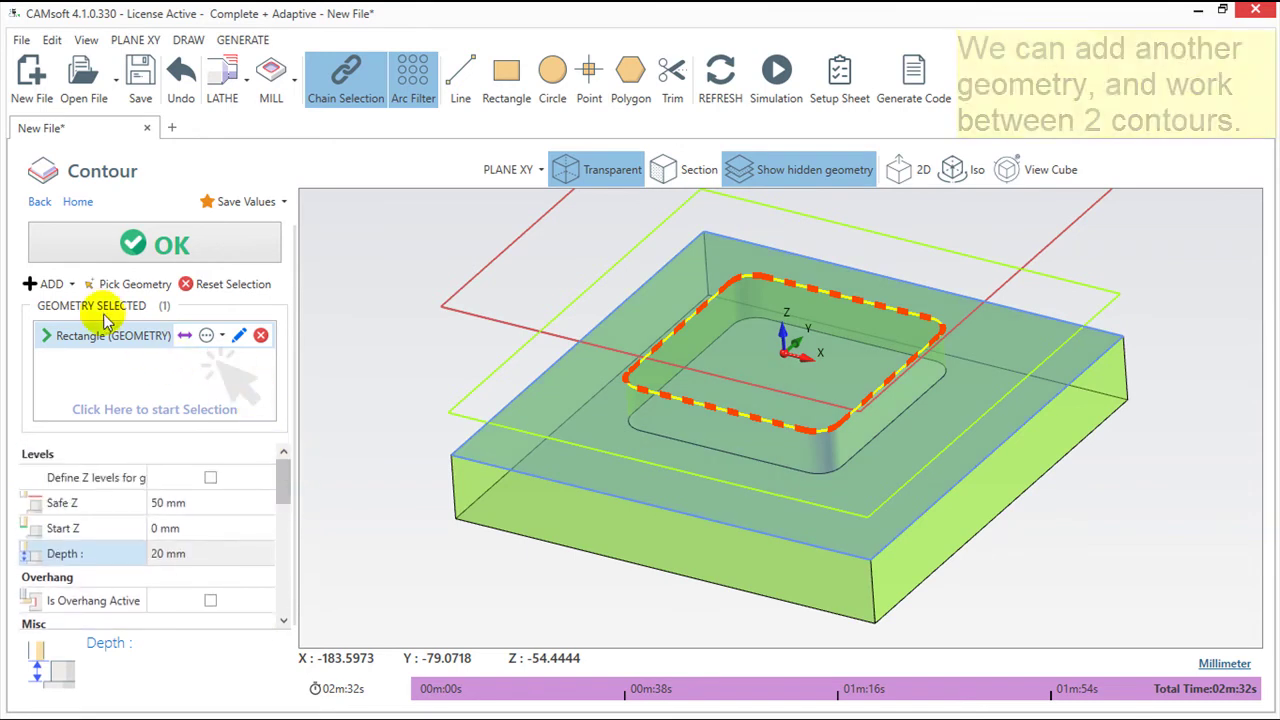
Step: Add a circle geometry centred at X 0, Y 0 with 75 mm radius
left_click(50, 284)
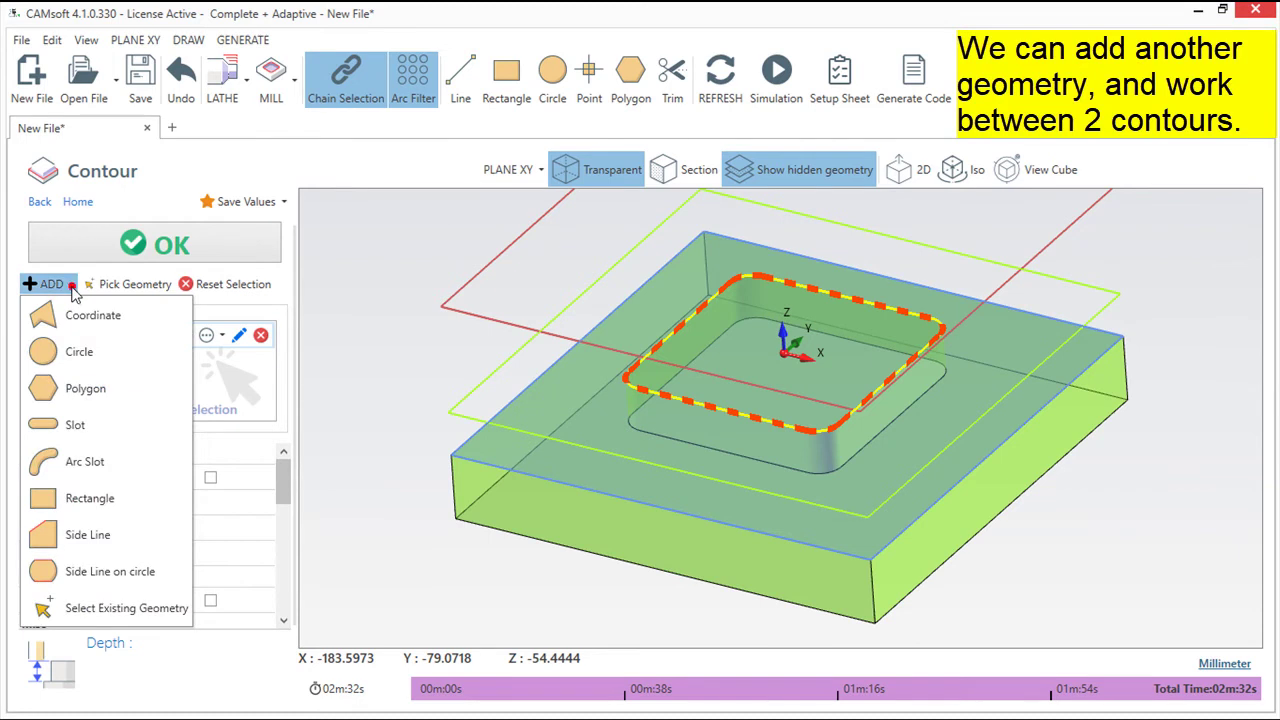
left_click(80, 351)
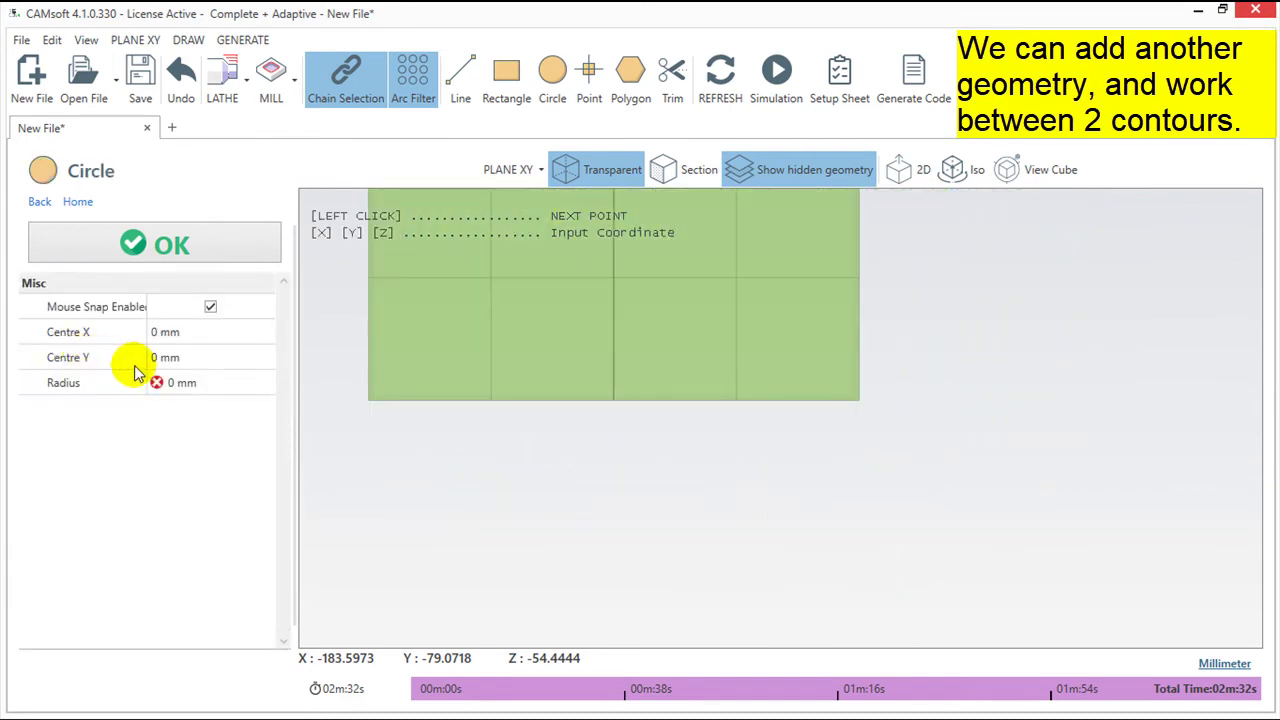
middle_click_drag(580, 383, 731, 611)
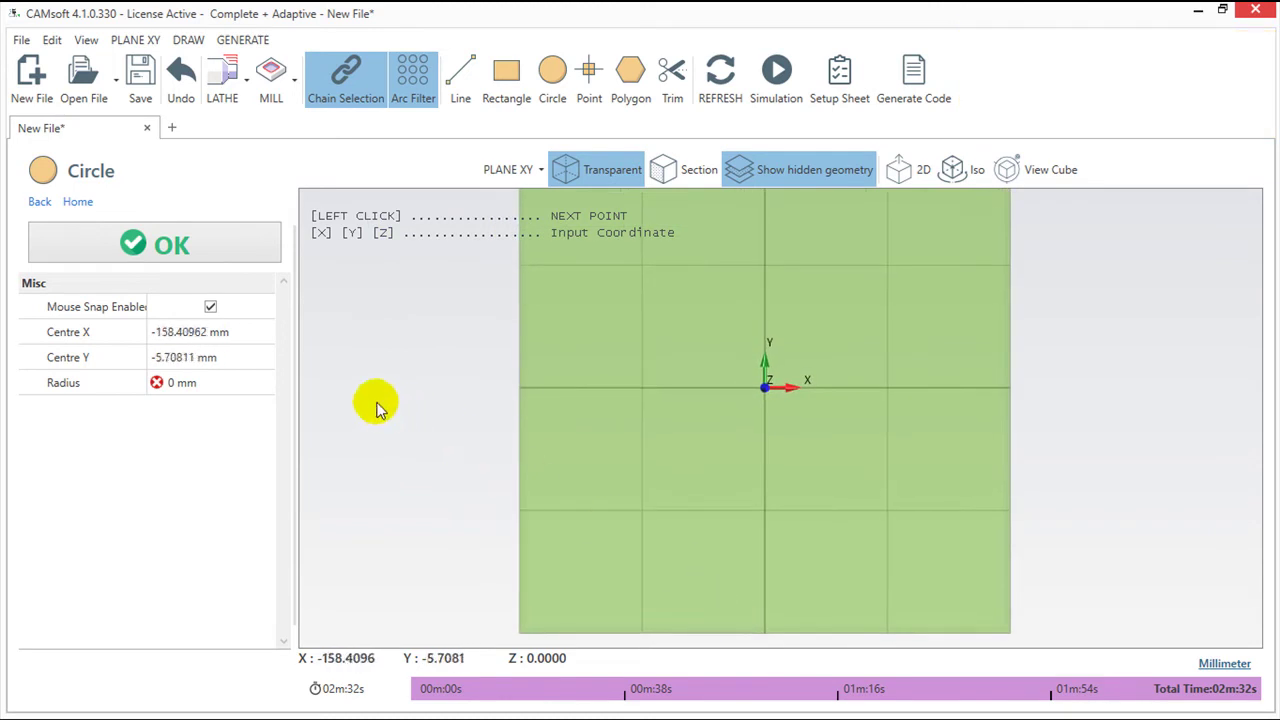
left_click(239, 331)
type("0")
left_click(237, 355)
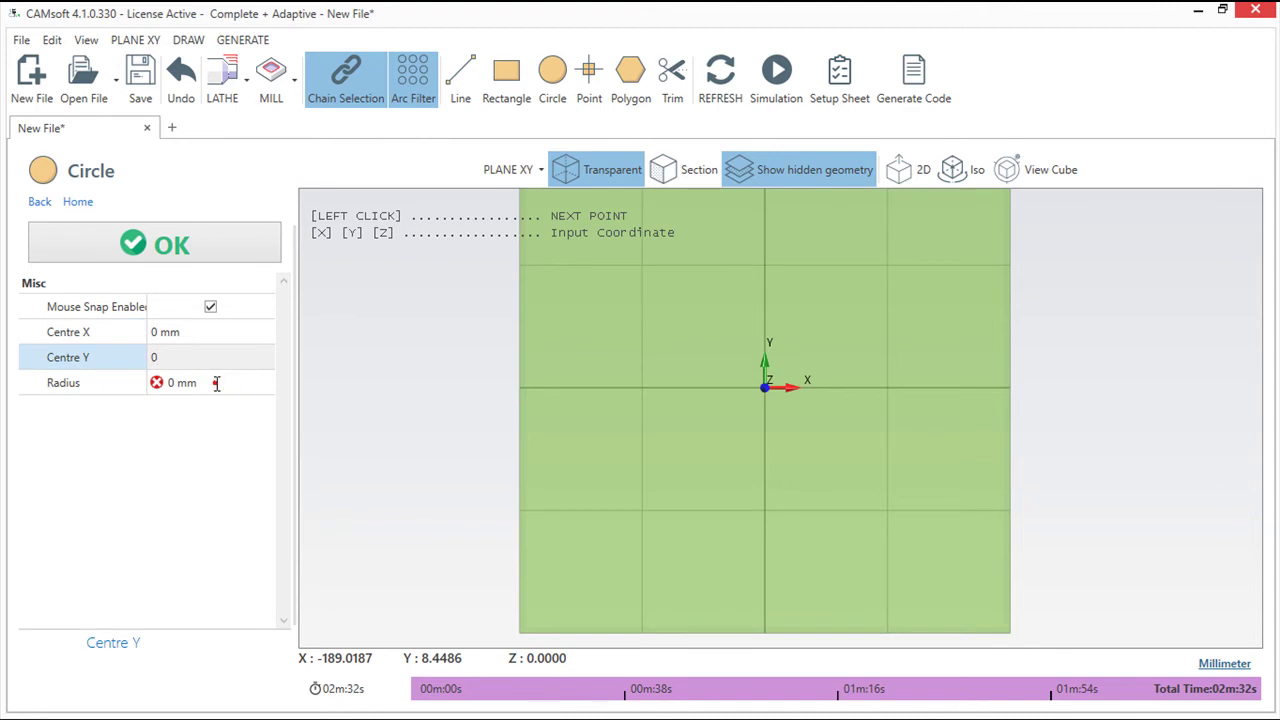
left_click(216, 383)
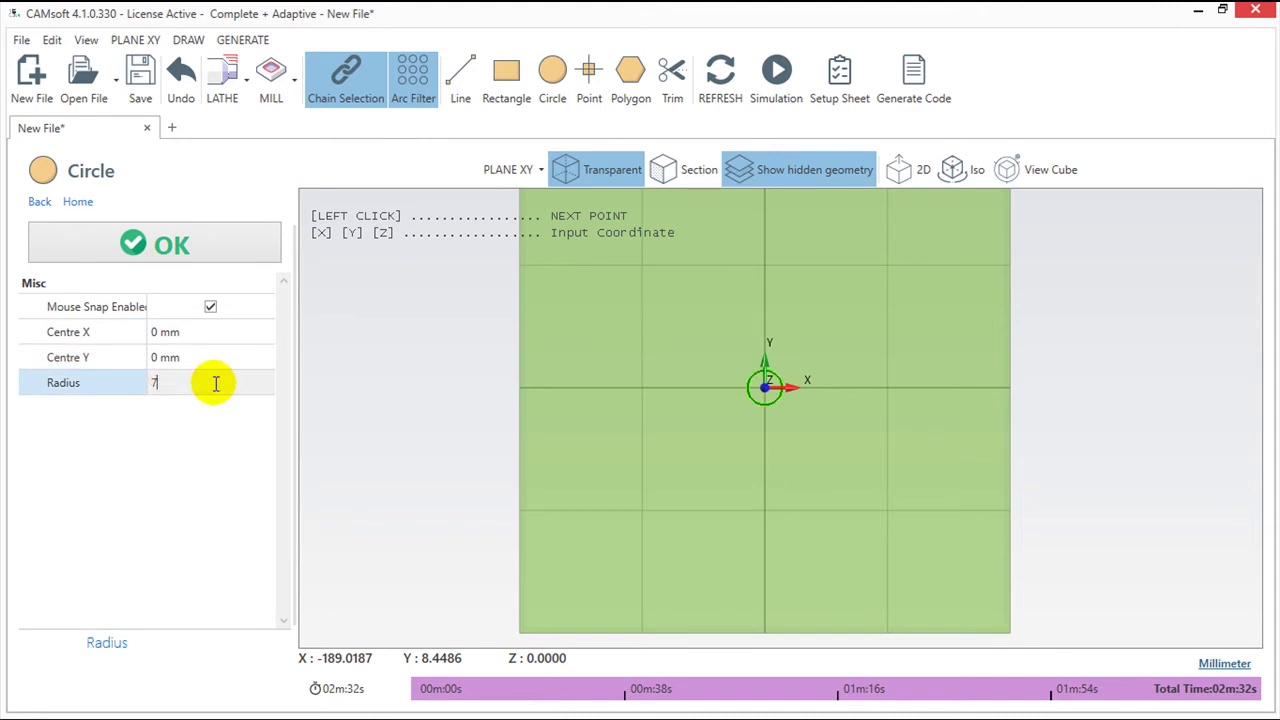
type("5")
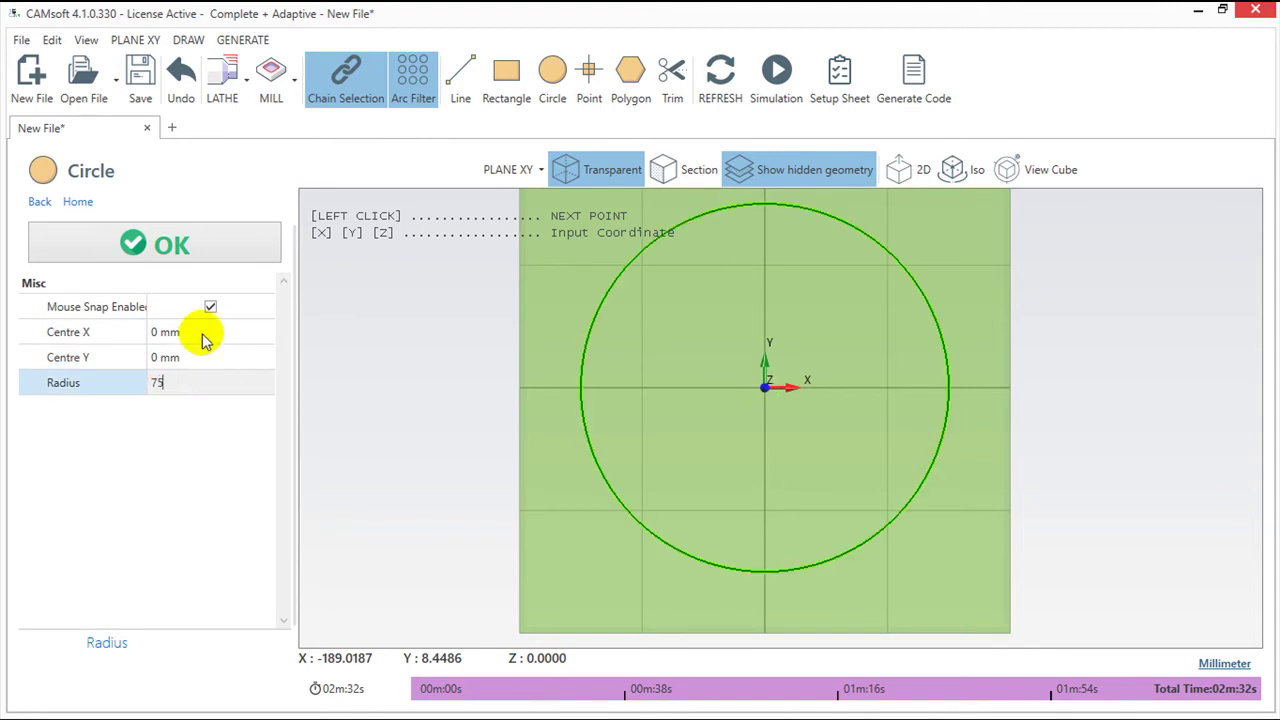
left_click(160, 245)
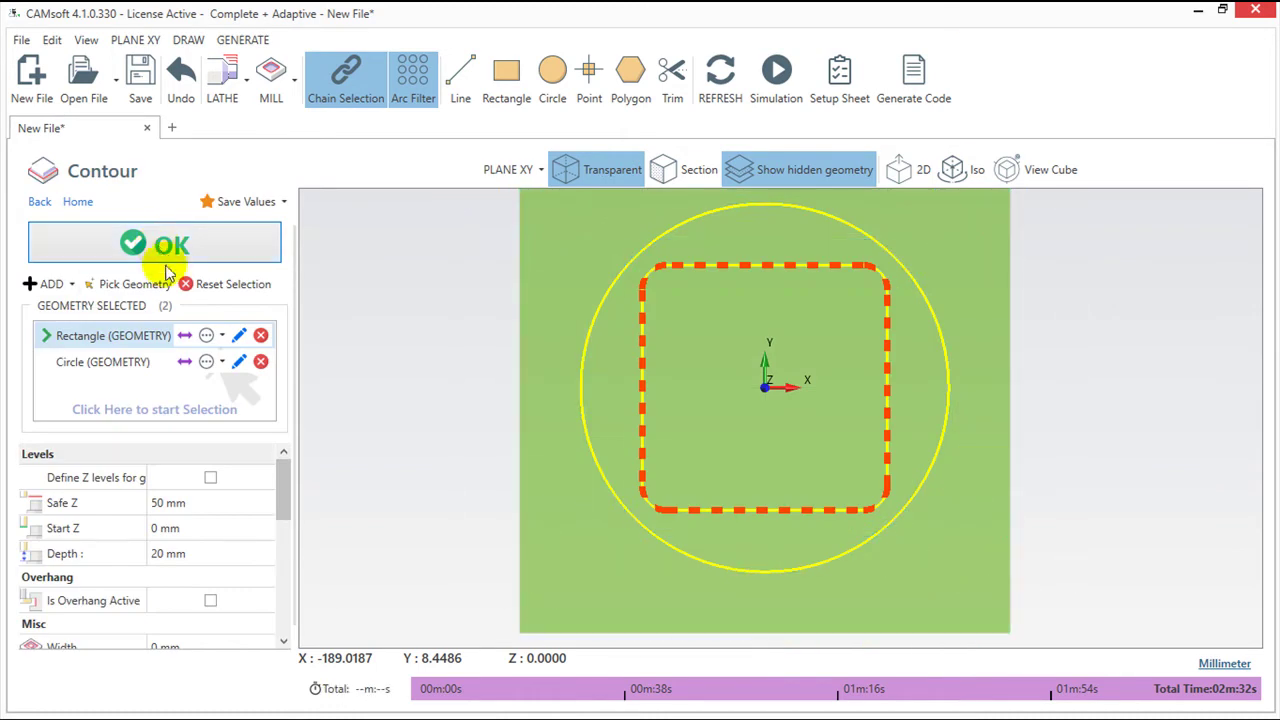
Step: Set the circle's cutting side, confirm the two-geometry contour, and orbit to inspect the toolpath
left_click(185, 362)
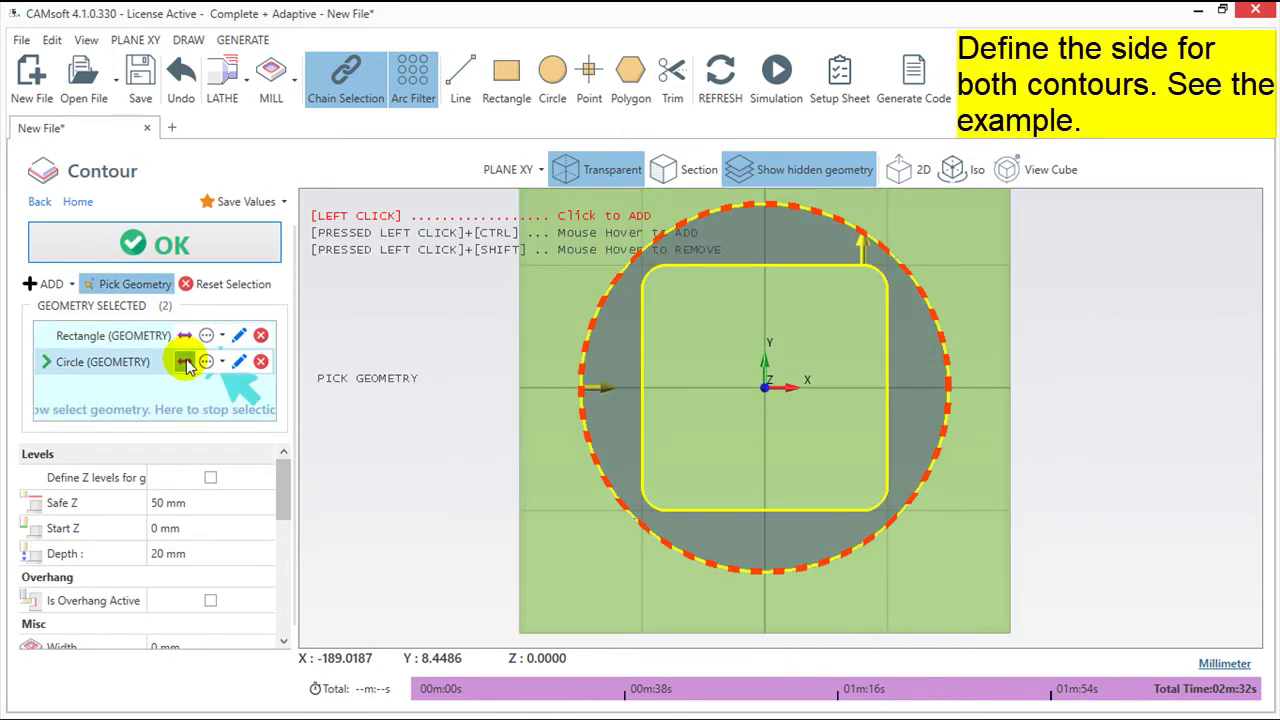
left_click(130, 245)
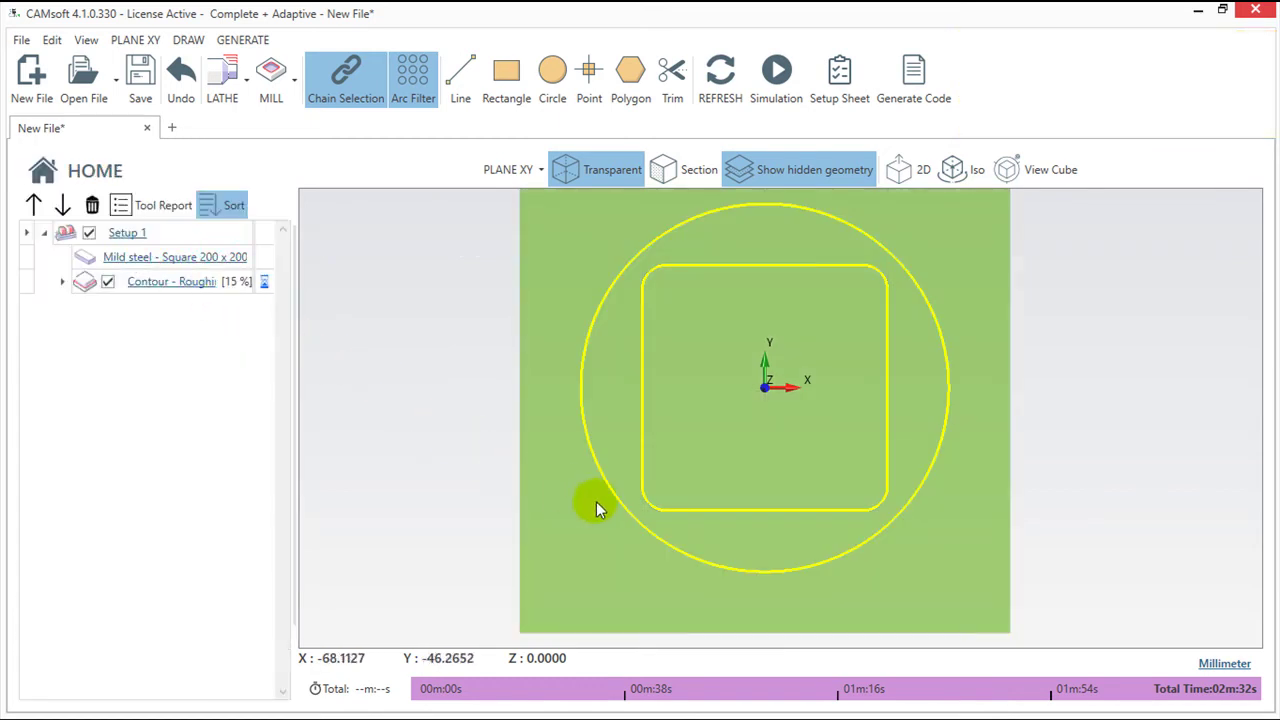
middle_click_drag(596, 509, 577, 415)
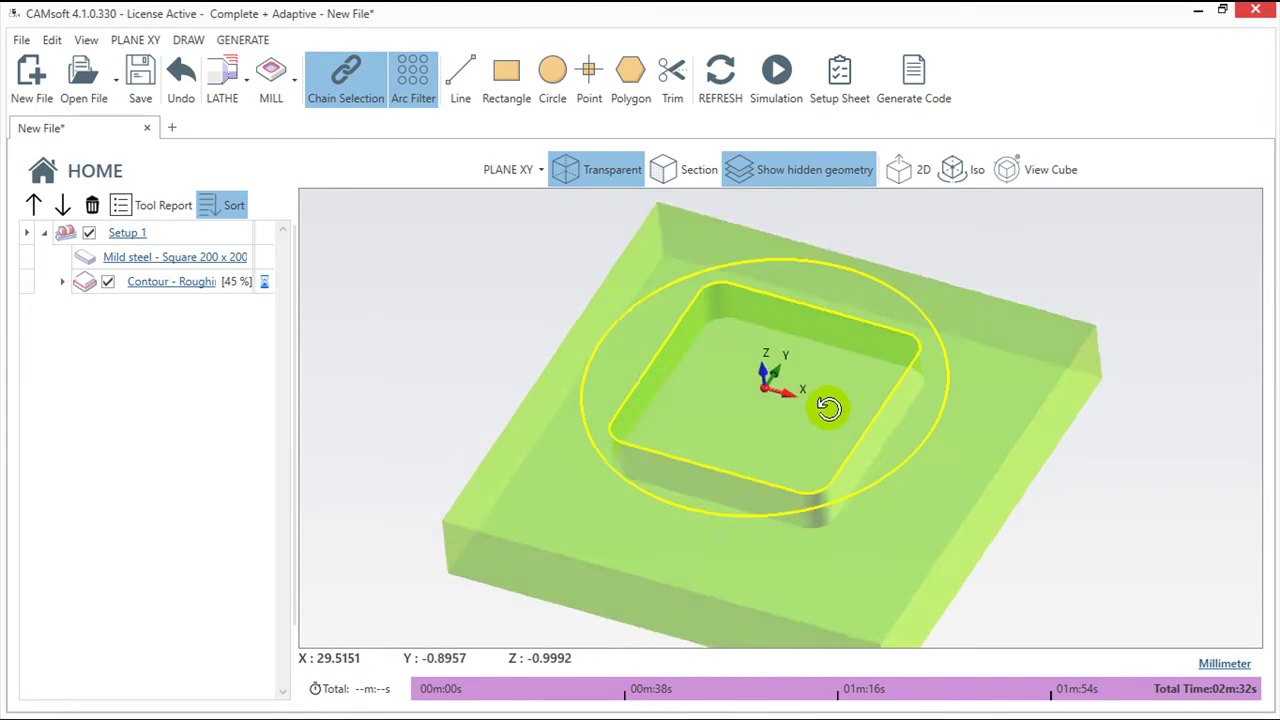
middle_click_drag(829, 467, 837, 374)
middle_click_drag(1003, 607, 1100, 600)
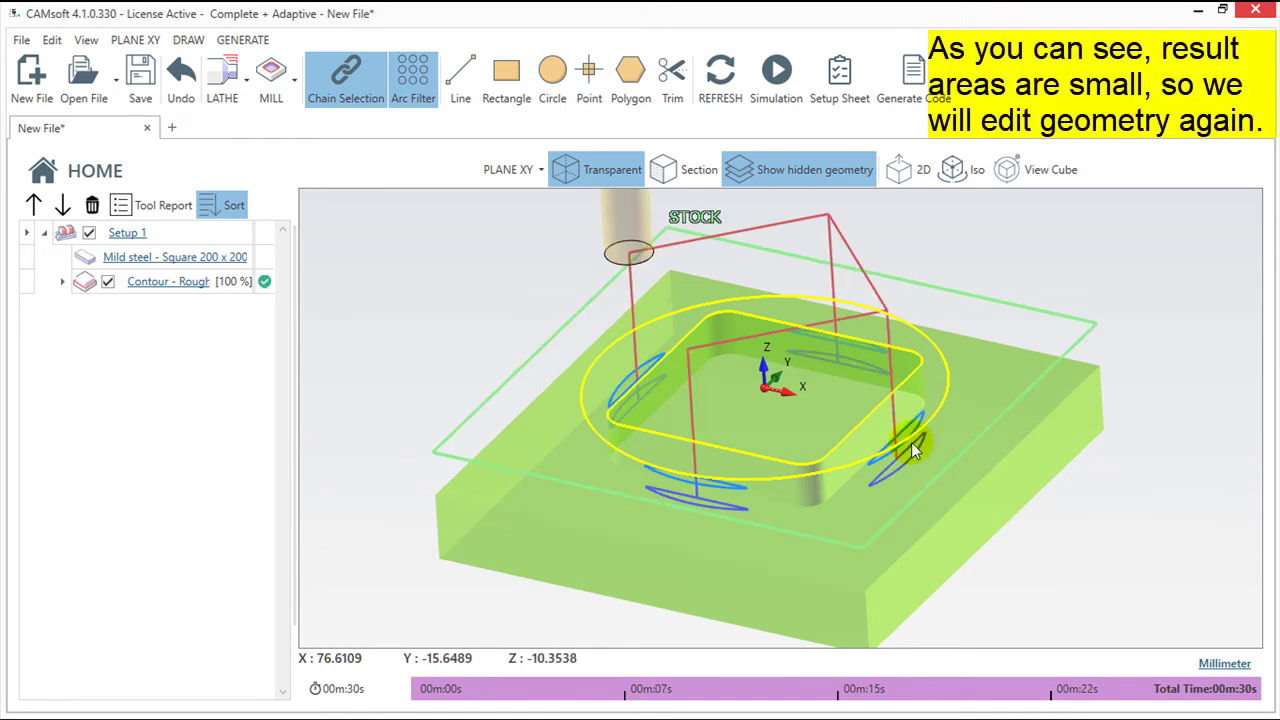
middle_click_drag(784, 426, 773, 455)
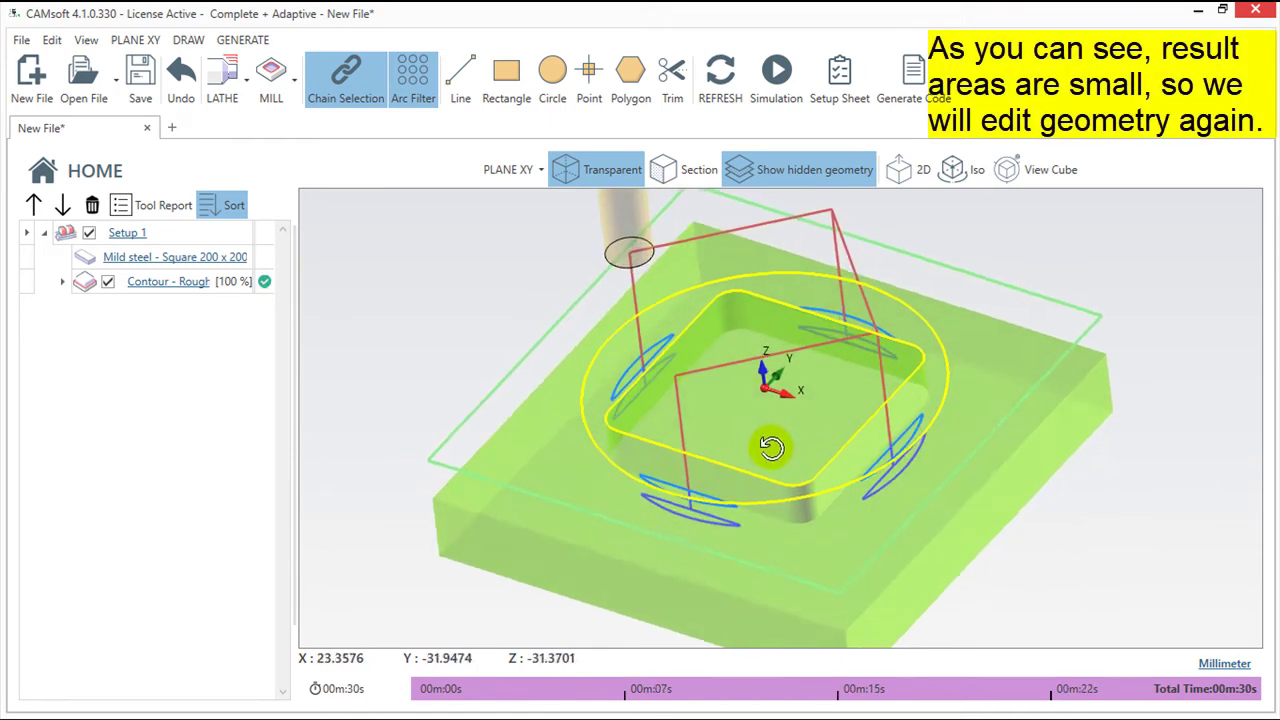
Step: Change the contour's circle radius to 90 mm and recalculate the roughing toolpath
double_click(168, 283)
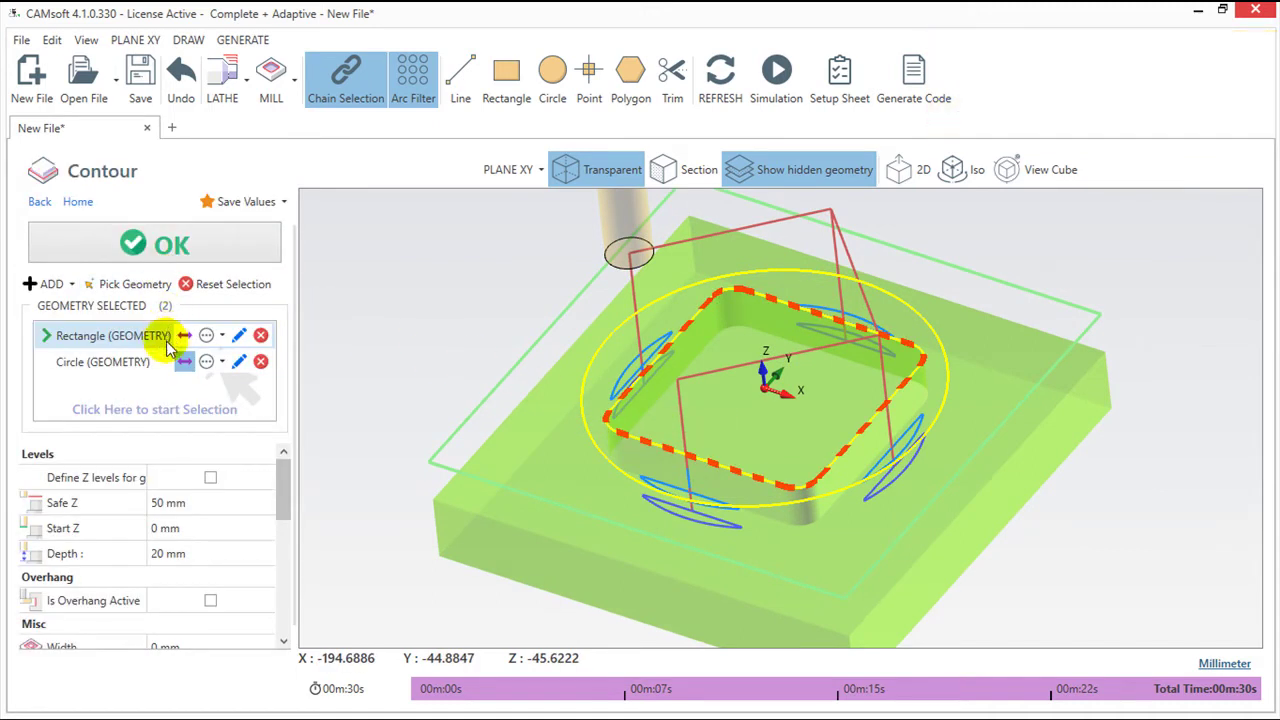
left_click(238, 364)
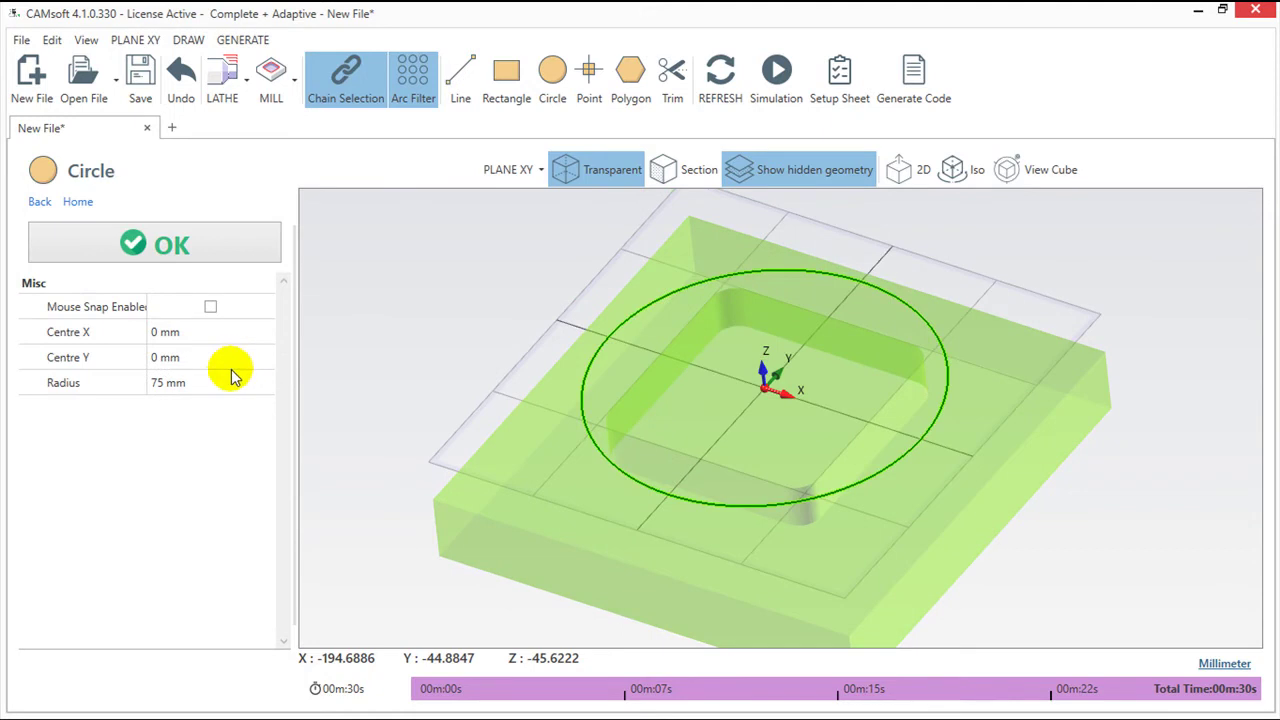
left_click(198, 383)
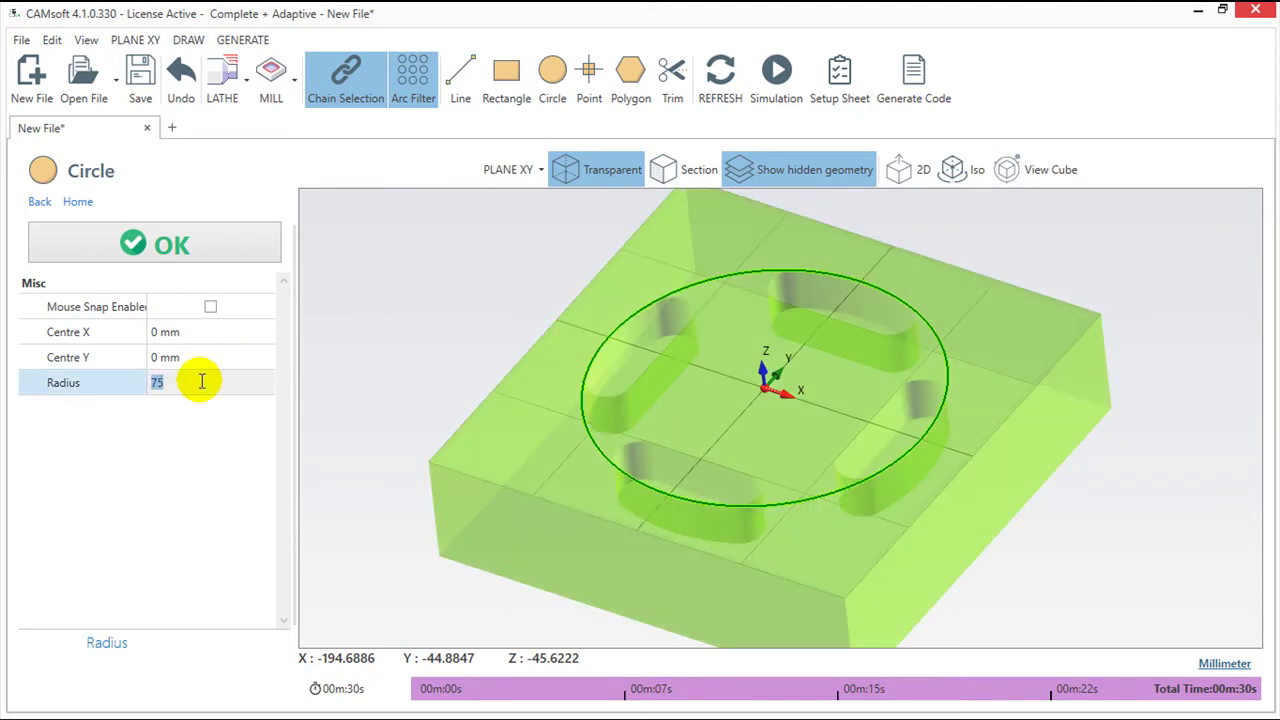
type("90")
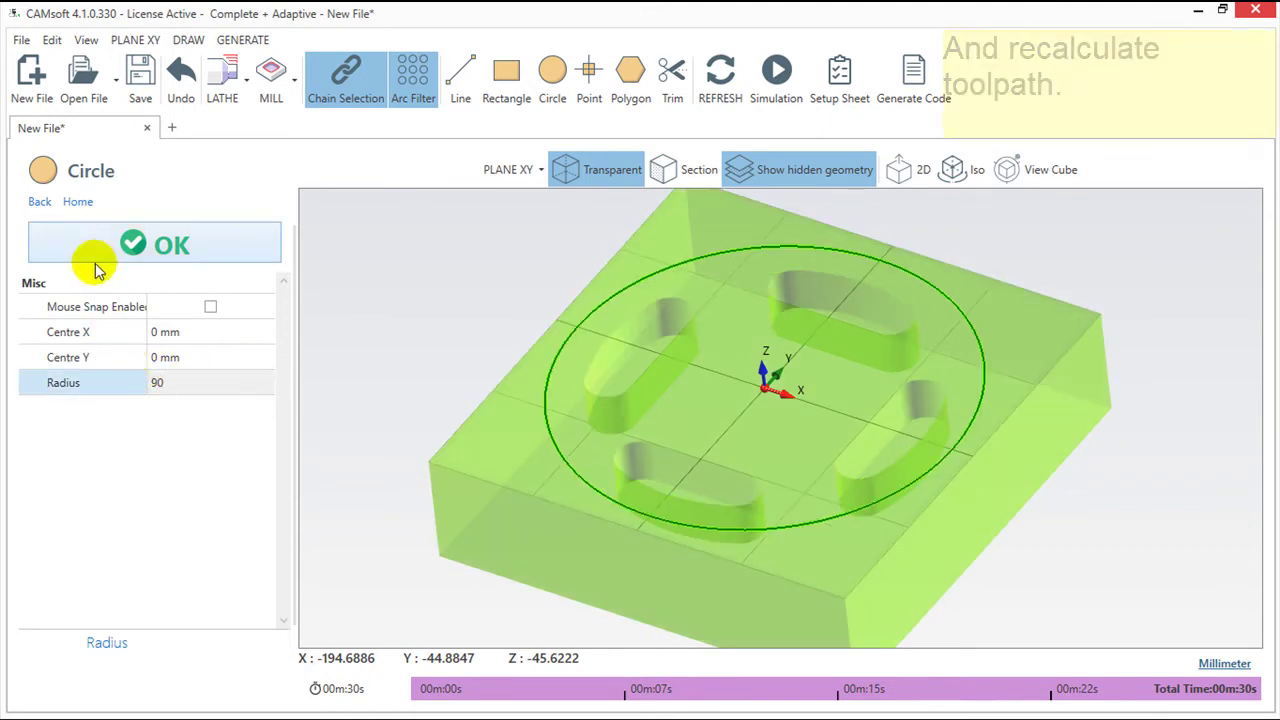
left_click(90, 247)
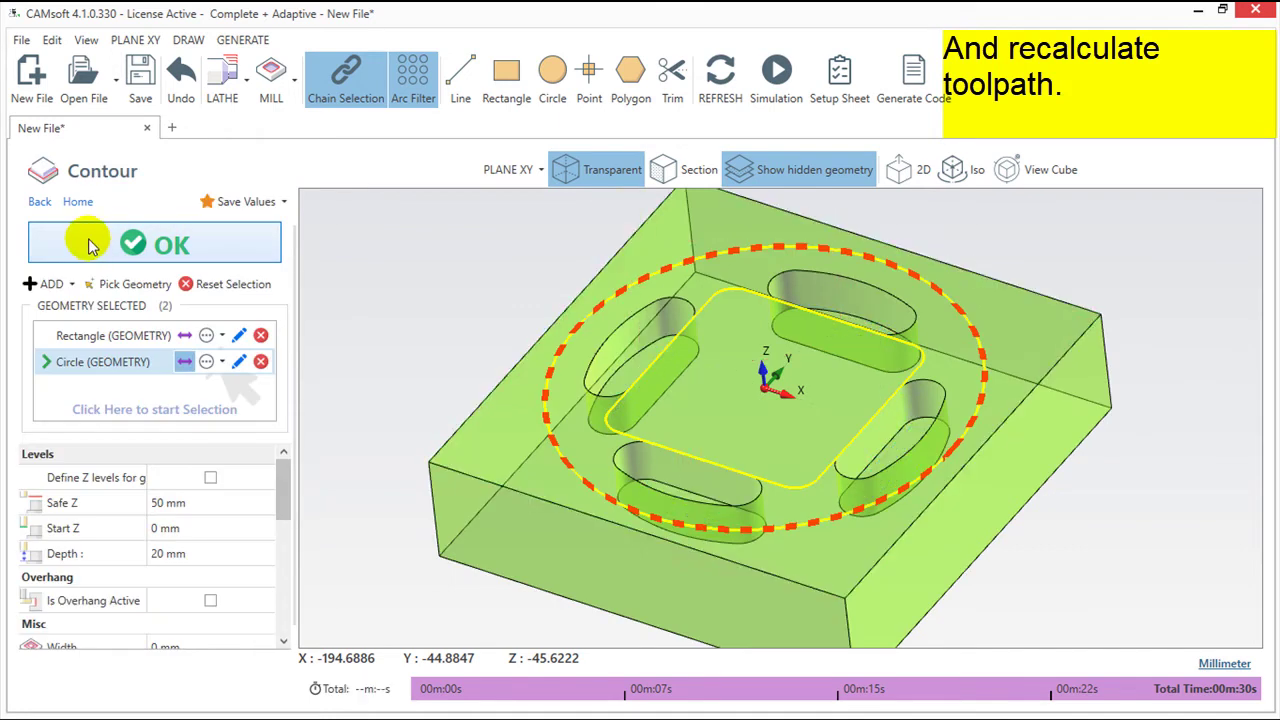
left_click(112, 248)
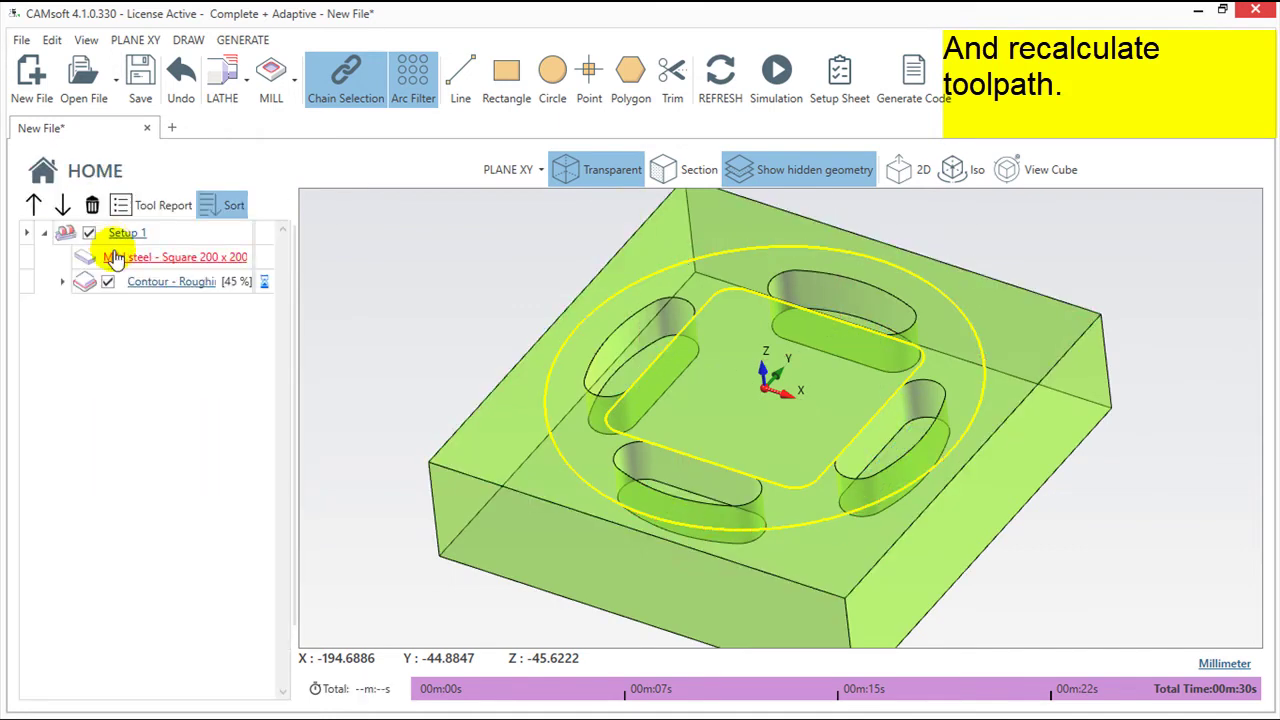
Step: Orbit and zoom to inspect the toolpath ringing the filleted square
middle_click_drag(582, 355, 589, 356)
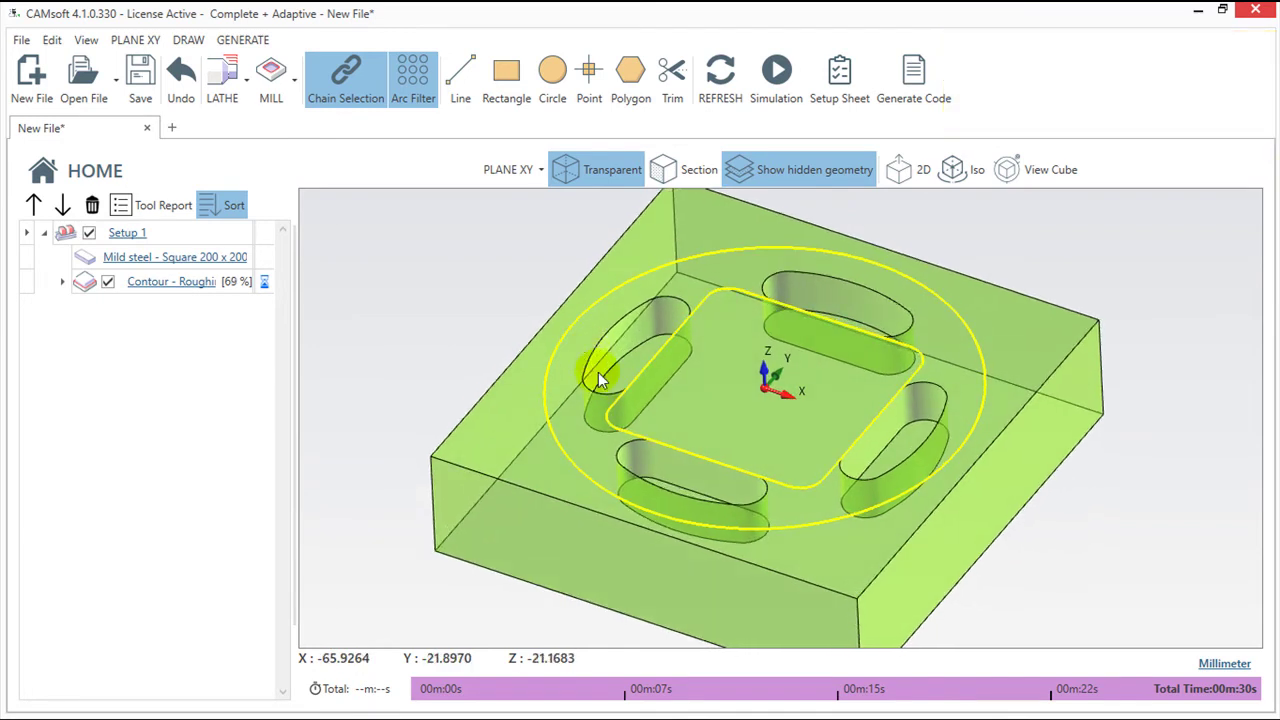
mouse_move(687, 462)
middle_mouse_down()
mouse_move(697, 447)
mouse_move(686, 449)
middle_mouse_up()
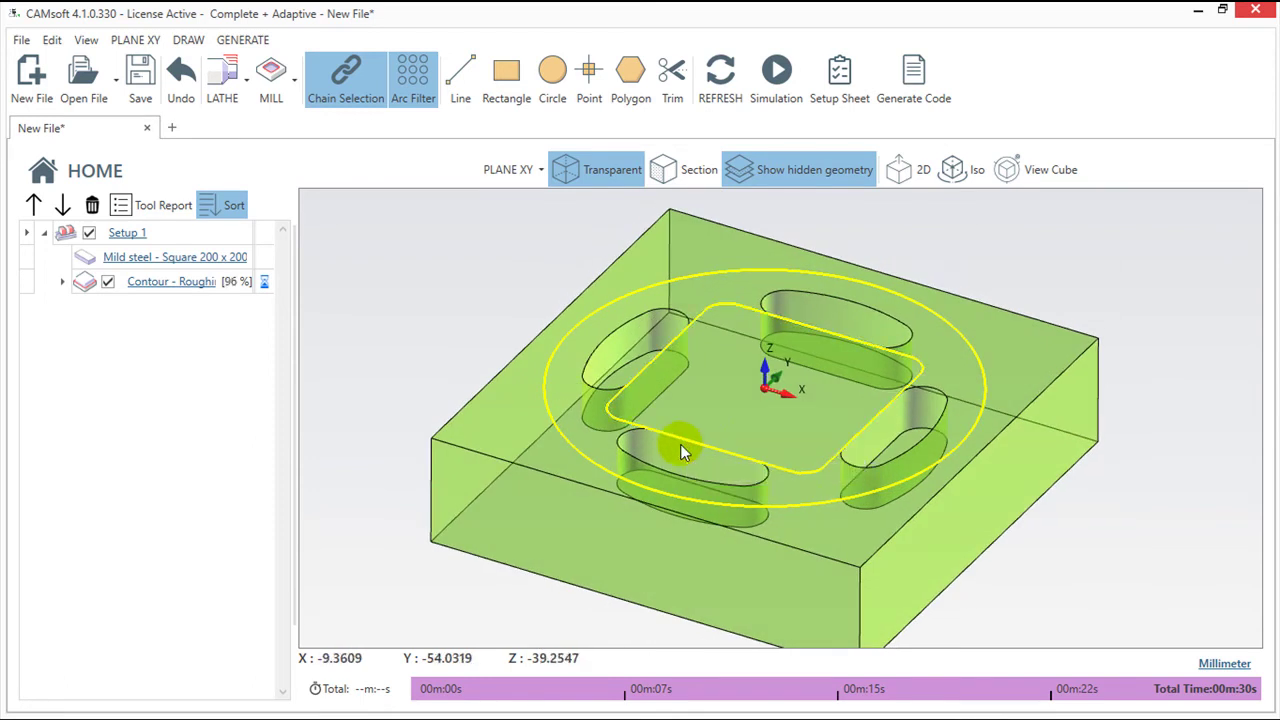
mouse_move(748, 388)
middle_mouse_down()
mouse_move(743, 486)
mouse_move(751, 420)
mouse_move(769, 400)
middle_mouse_up()
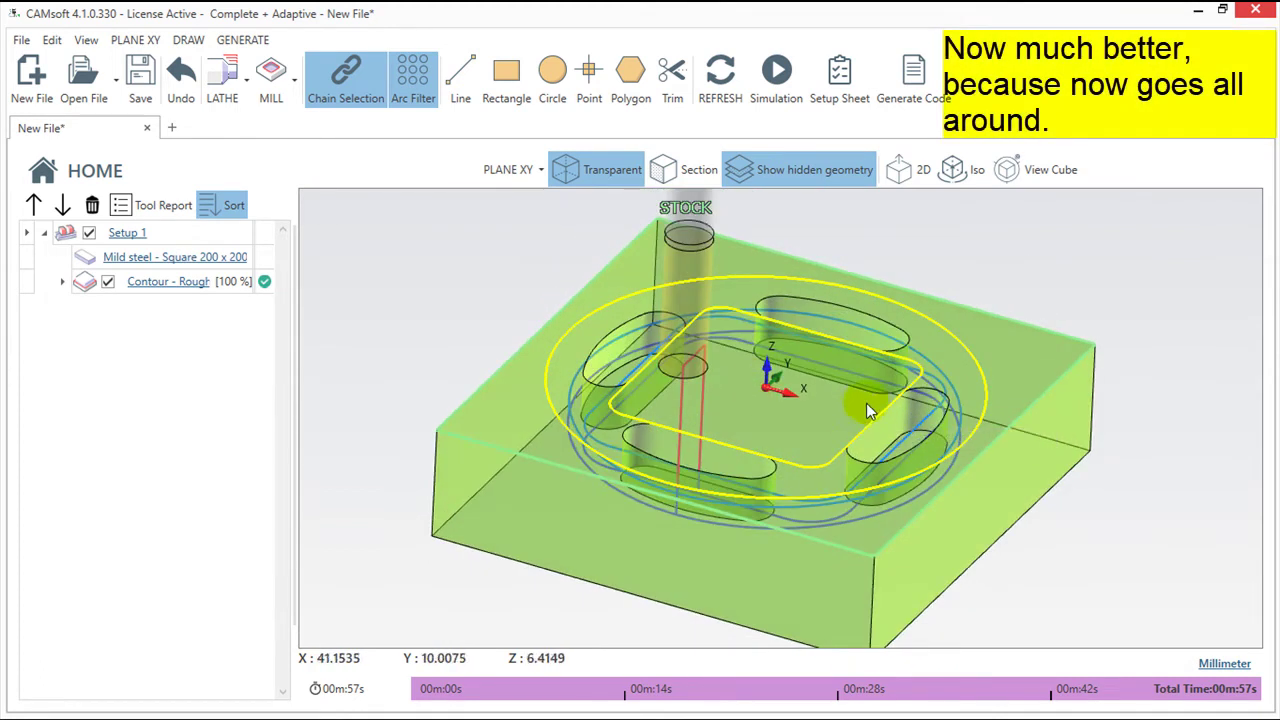
scroll(866, 405, "up", 2)
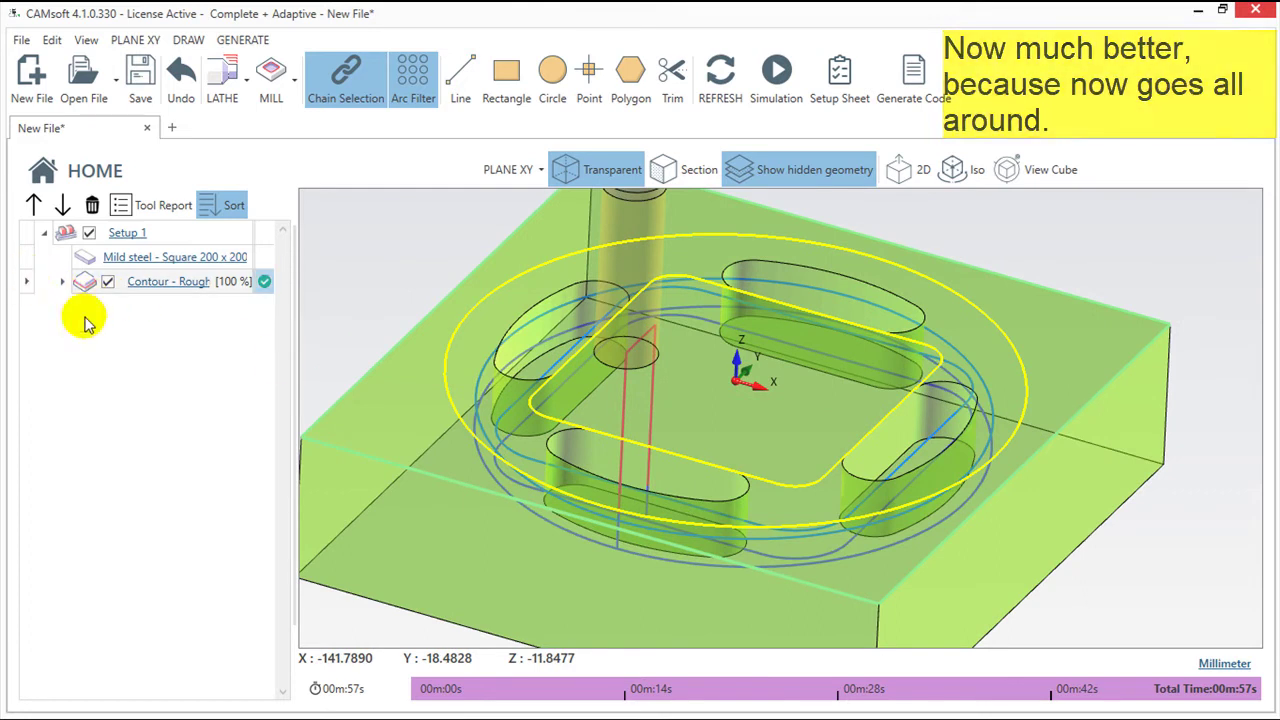
middle_click_drag(687, 336, 690, 357)
mouse_move(910, 385)
middle_mouse_down()
mouse_move(1030, 335)
mouse_move(1000, 329)
middle_mouse_up()
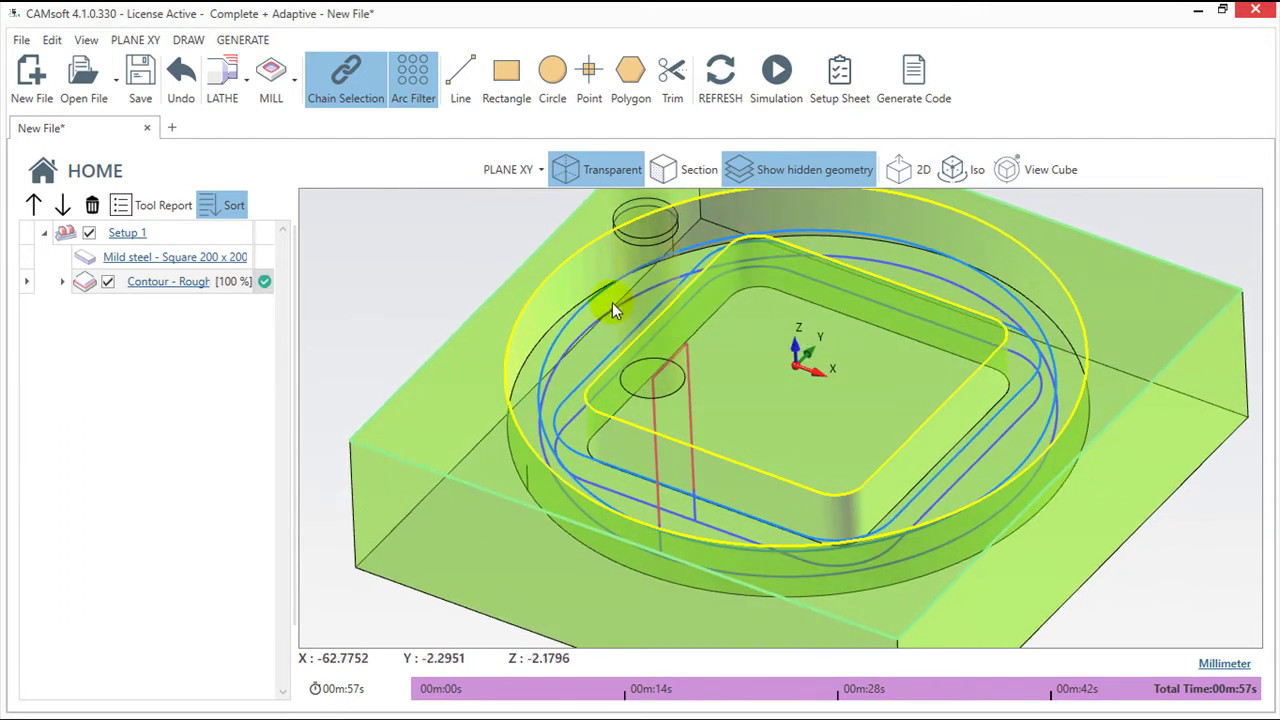
Step: Remove the Circle from Contour - Rough's geometry, leaving only the rectangle, and recalculate
left_click(177, 284)
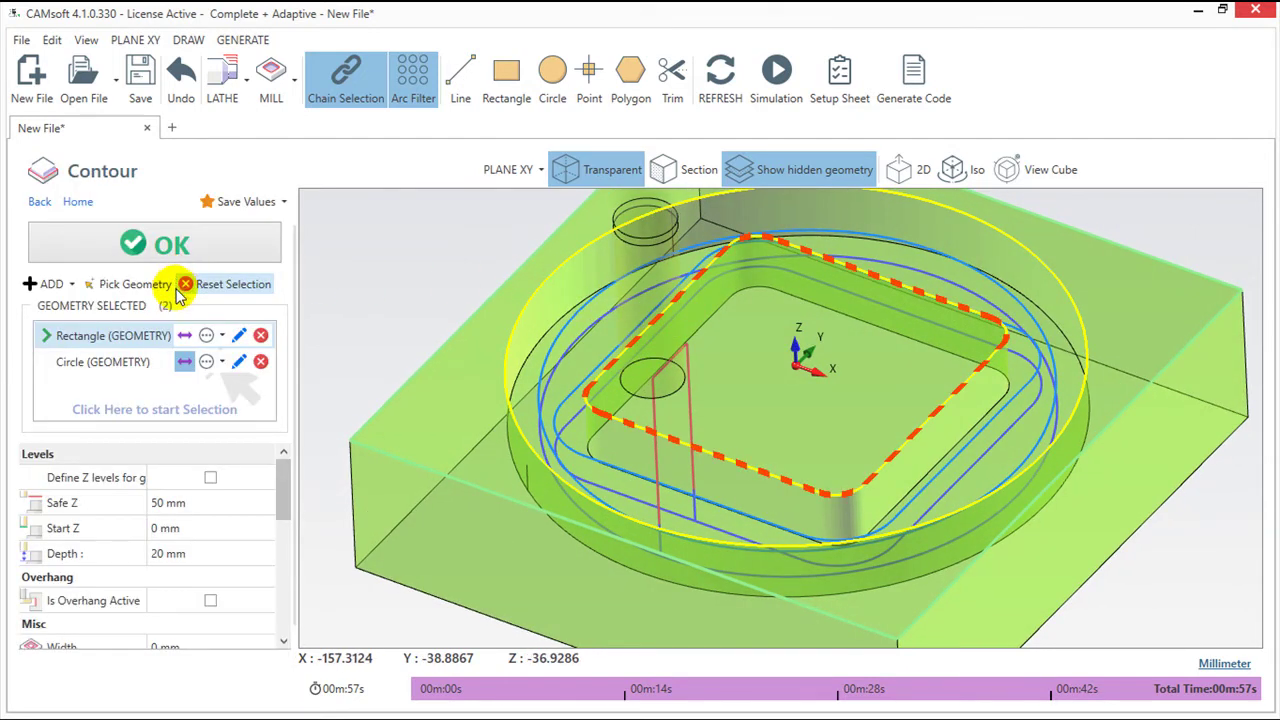
left_click(261, 362)
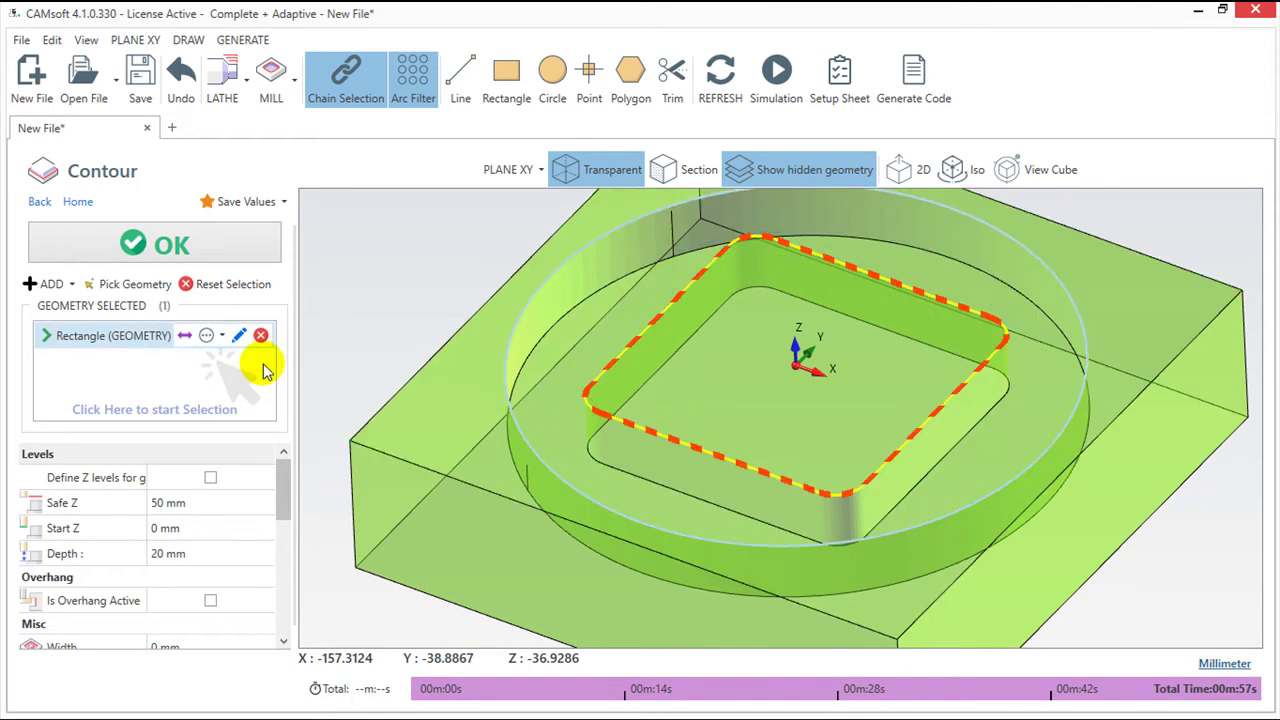
left_click(220, 250)
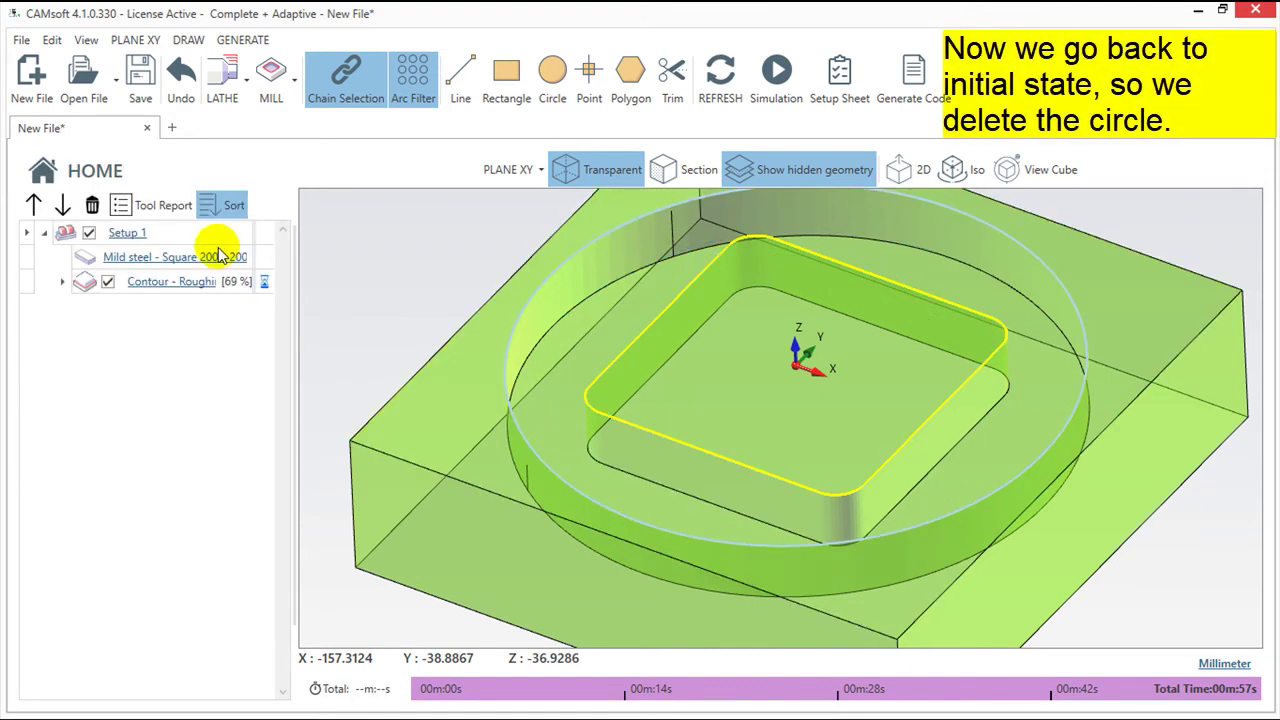
Step: Reopen the Contour - Rough settings and scroll down its parameter list
left_click(186, 287)
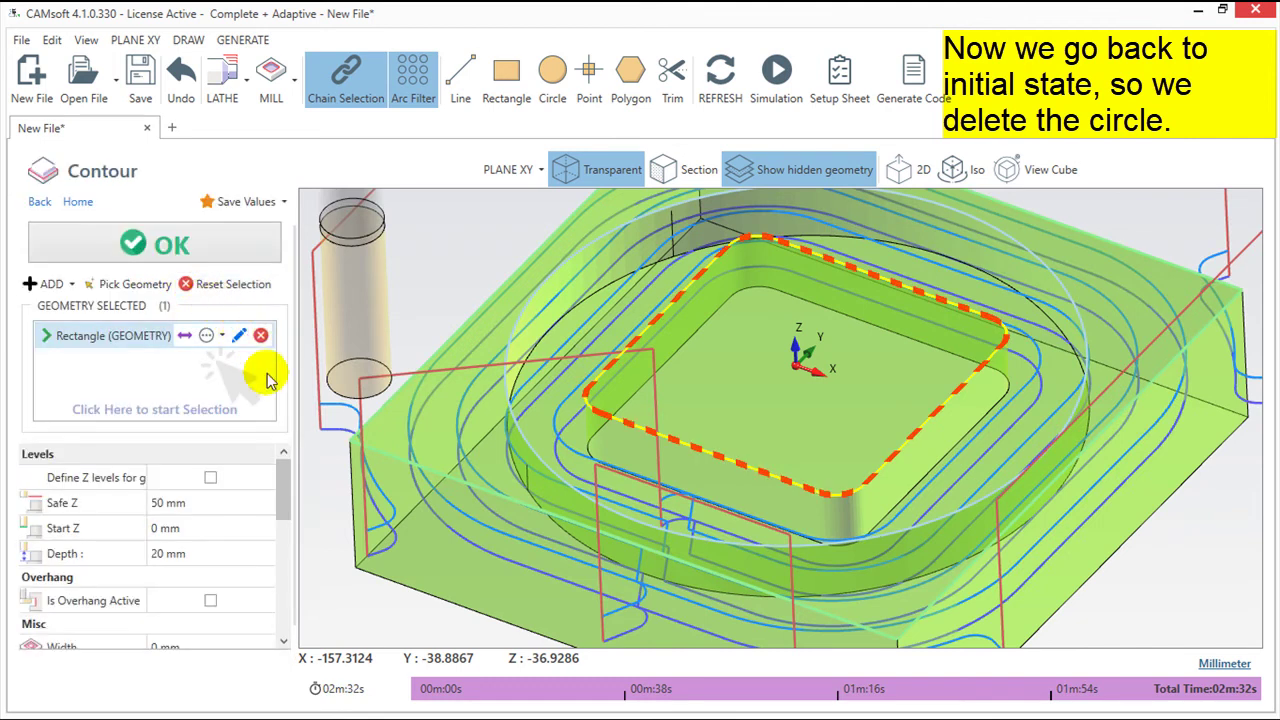
scroll(485, 500, "down", 2)
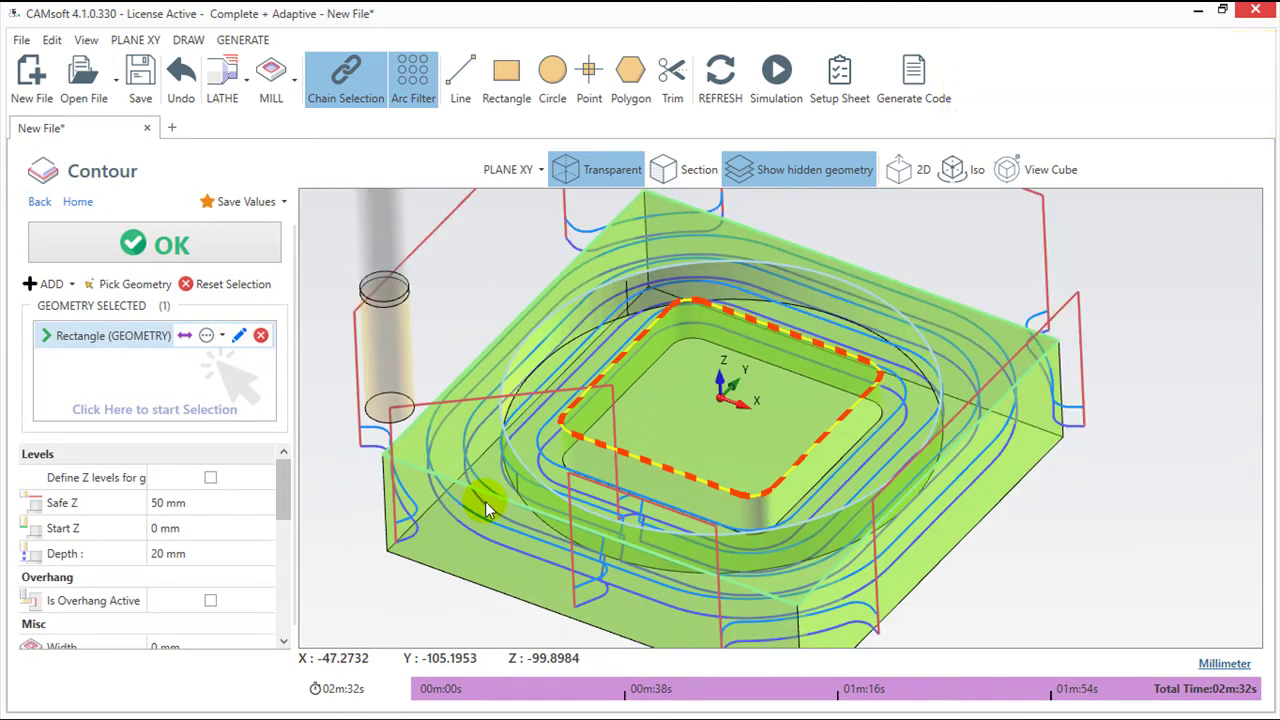
left_click_drag(286, 486, 296, 589)
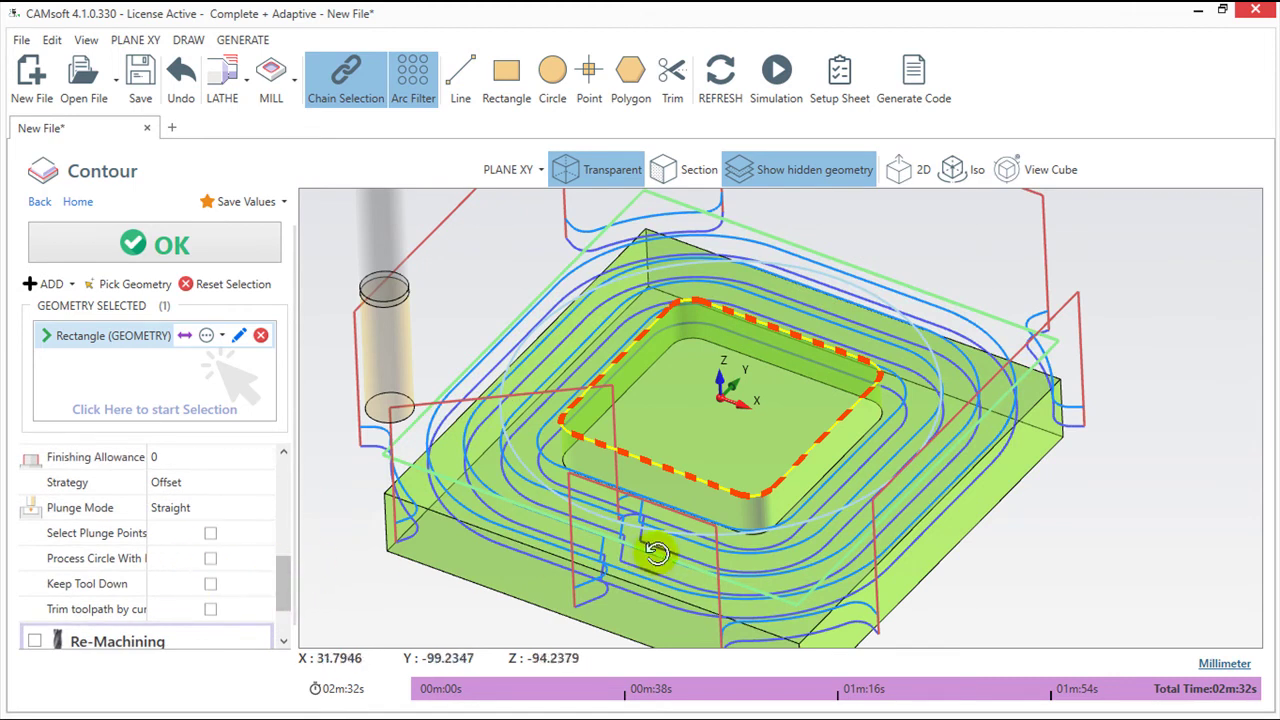
Step: Enable Keep Tool Down in Contour - Rough's Roughing section and recalculate the toolpath
middle_click_drag(656, 554, 670, 489)
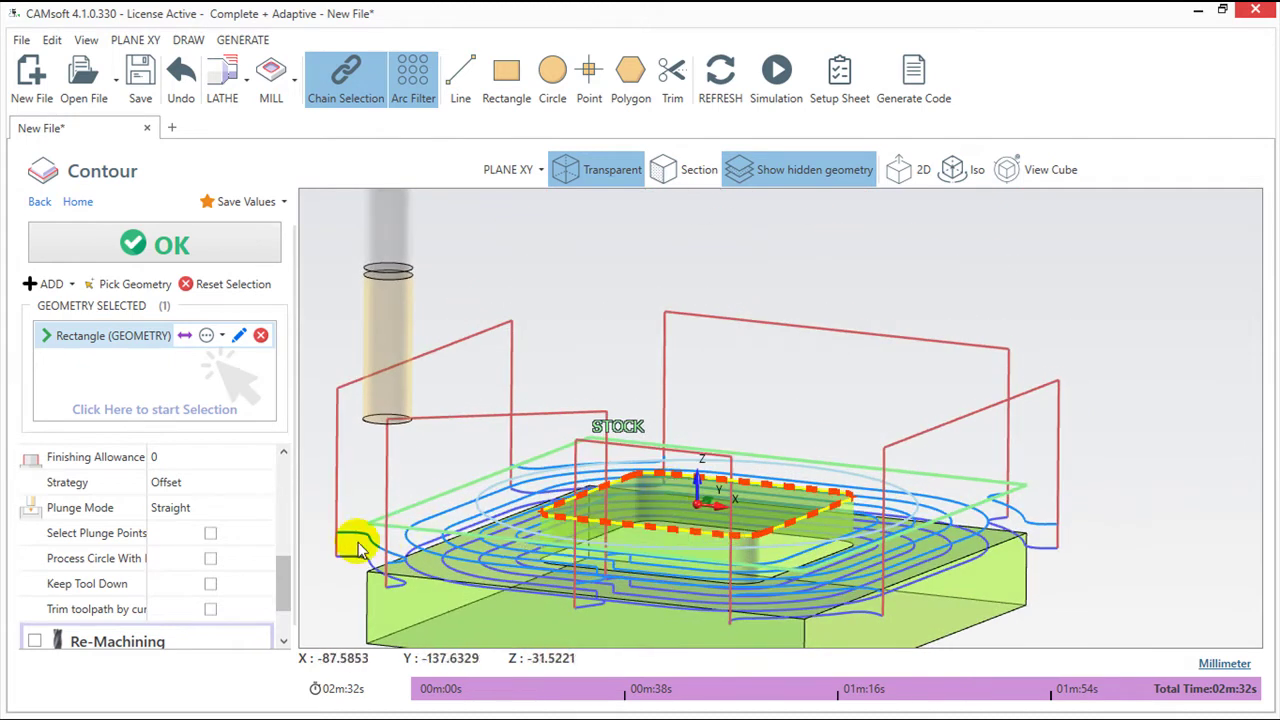
left_click(210, 584)
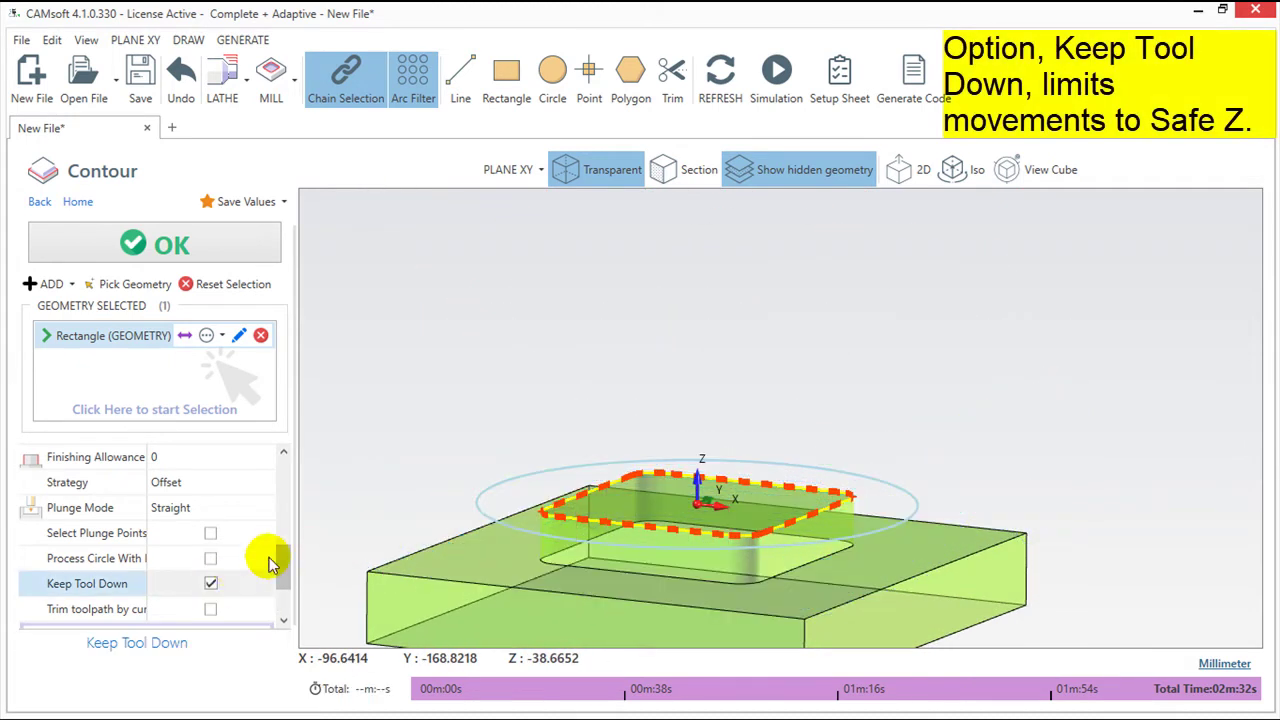
left_click(206, 242)
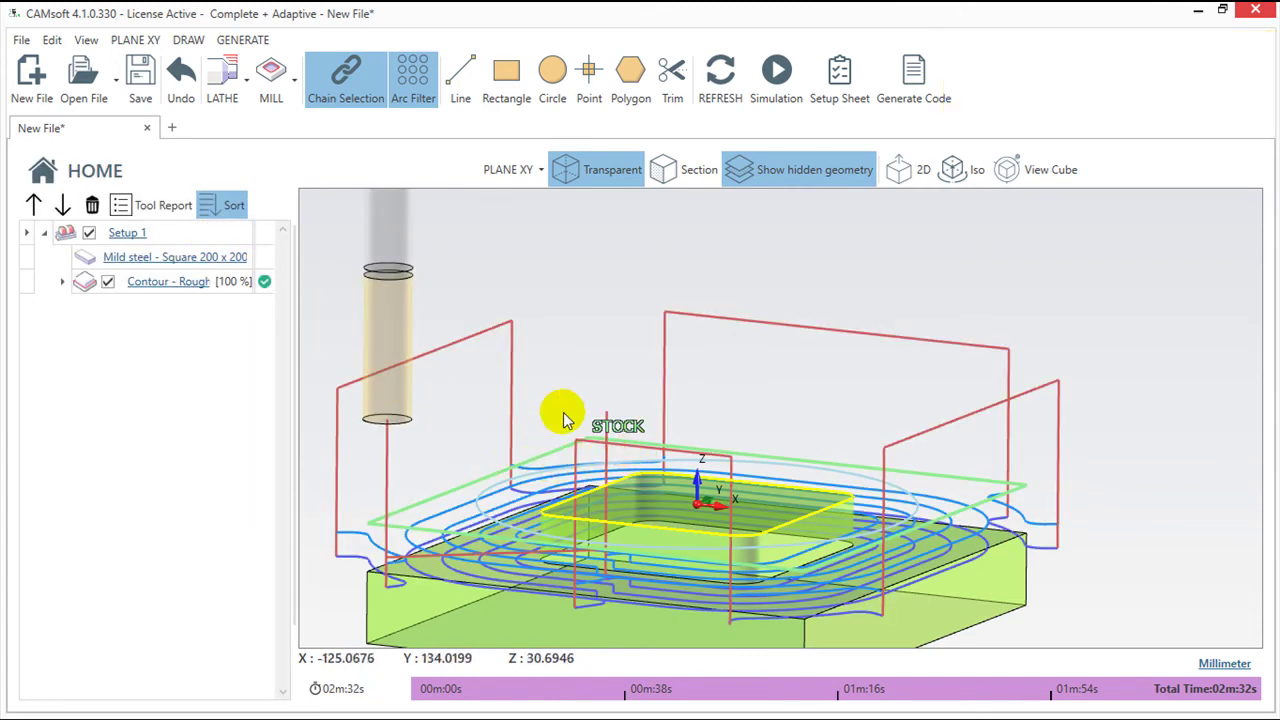
Step: Add a Finishing pass with Tangent Arc lead-in to the Contour - Rough operation
left_click(166, 284)
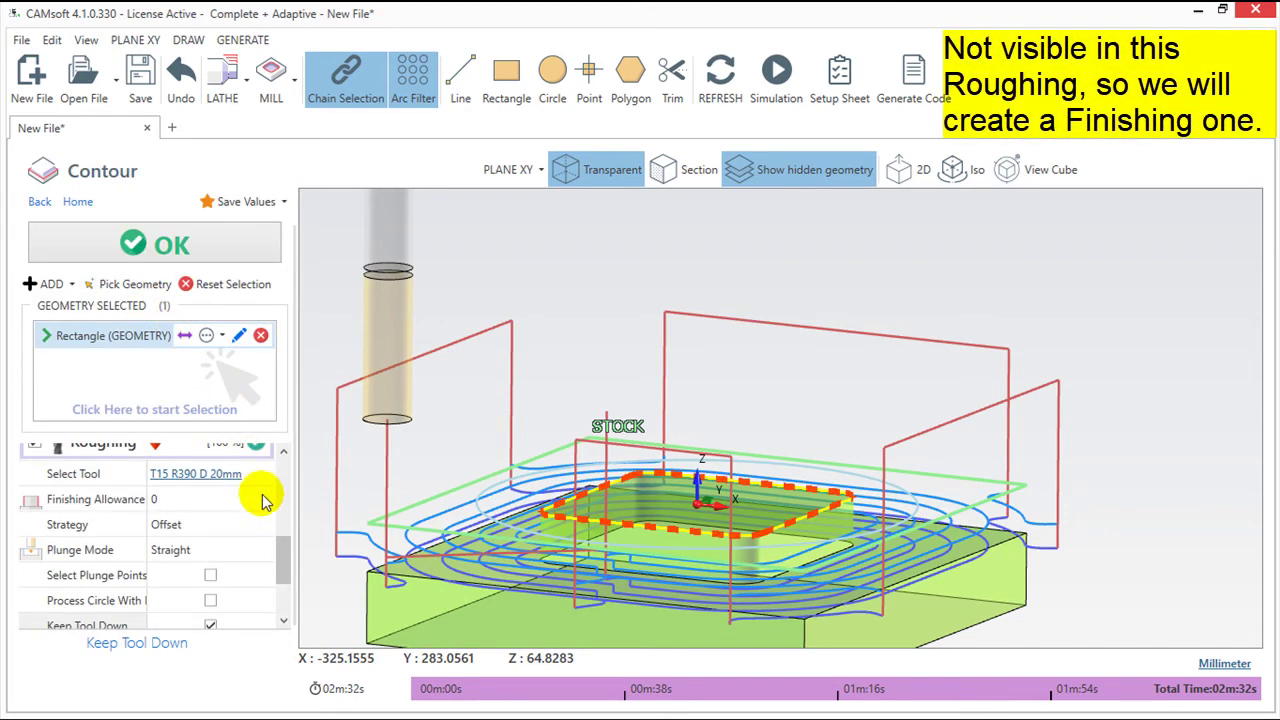
left_click_drag(283, 560, 290, 605)
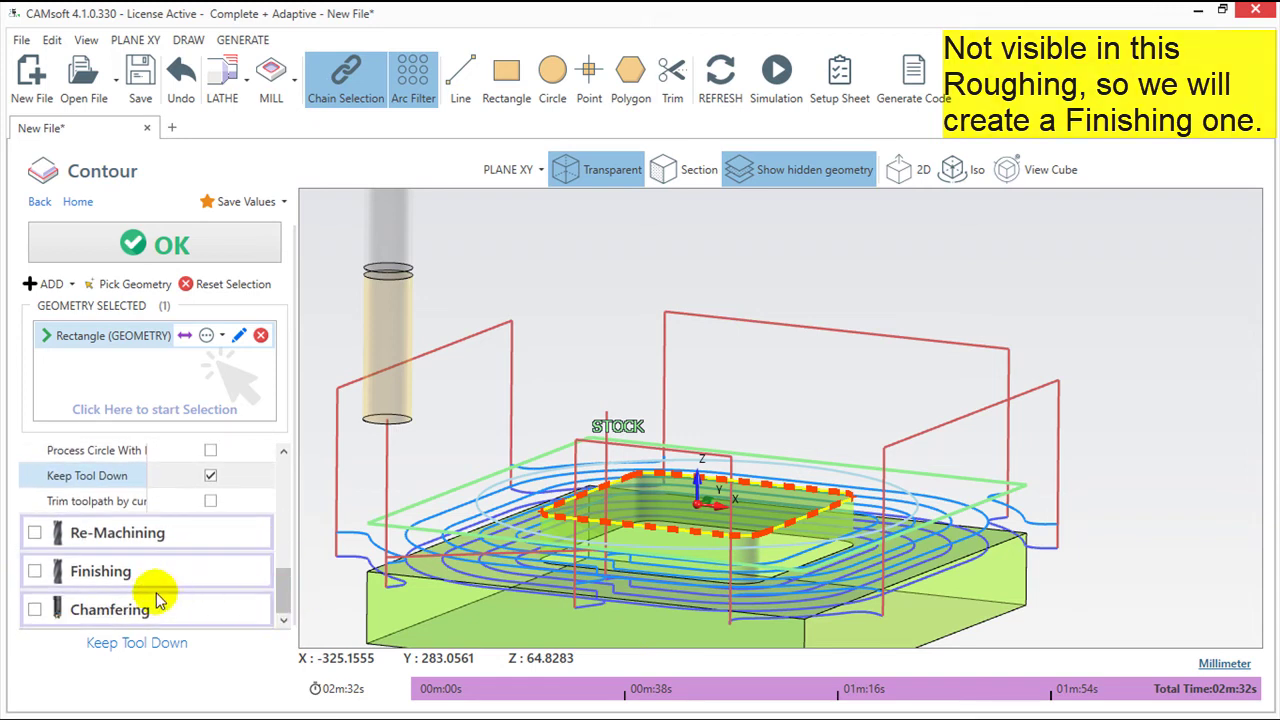
left_click(35, 571)
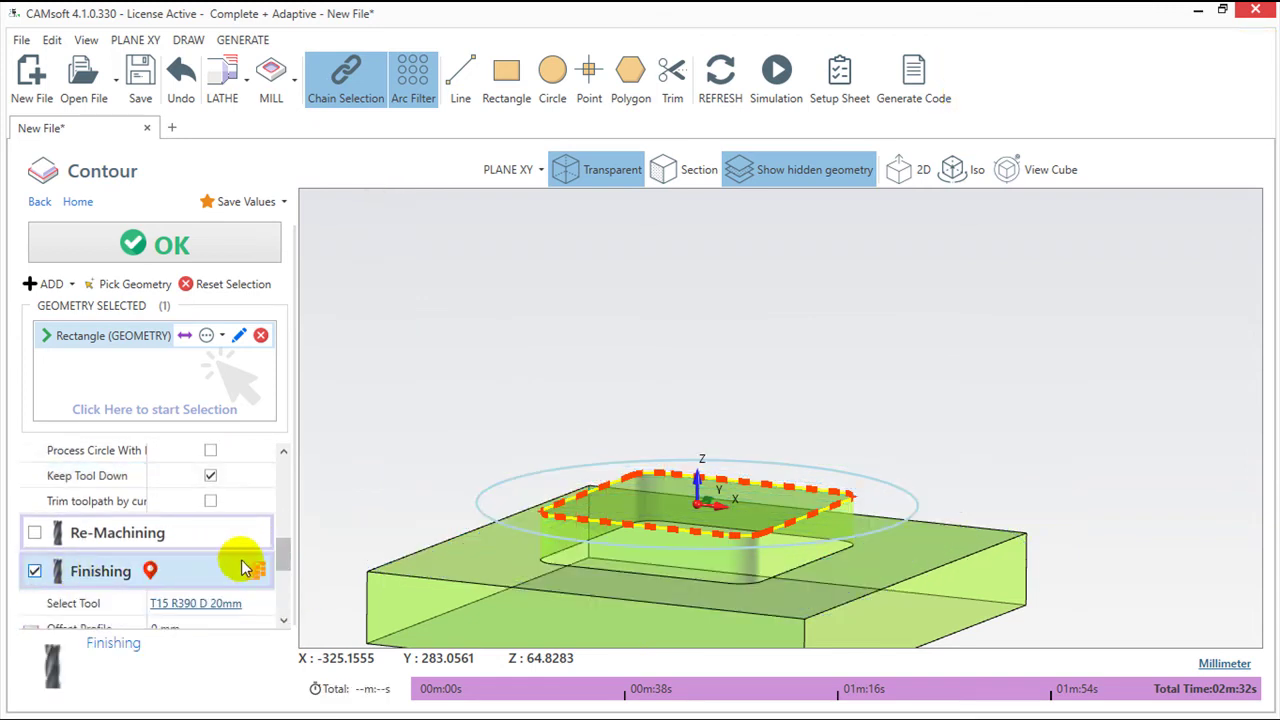
left_click_drag(286, 560, 283, 605)
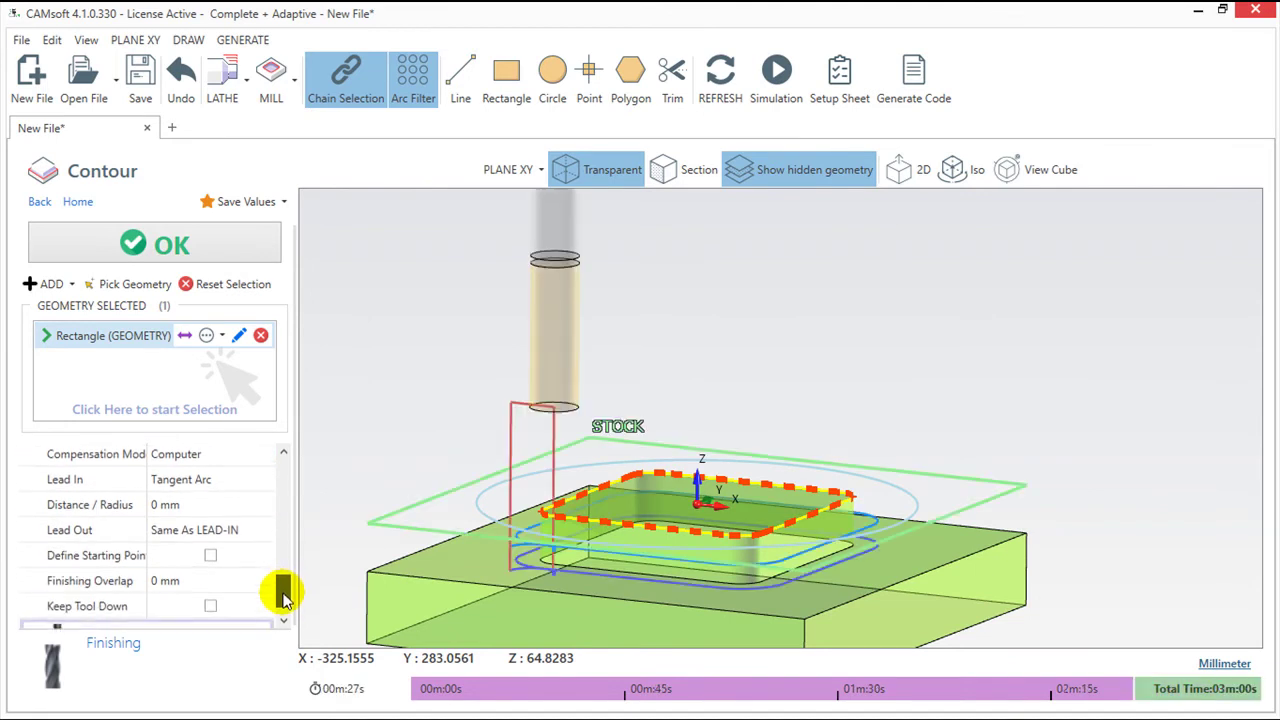
Step: Orbit and zoom to inspect the finishing path's entry and Safe Z retracts
mouse_move(411, 557)
middle_mouse_down()
mouse_move(565, 500)
mouse_move(685, 414)
middle_mouse_up()
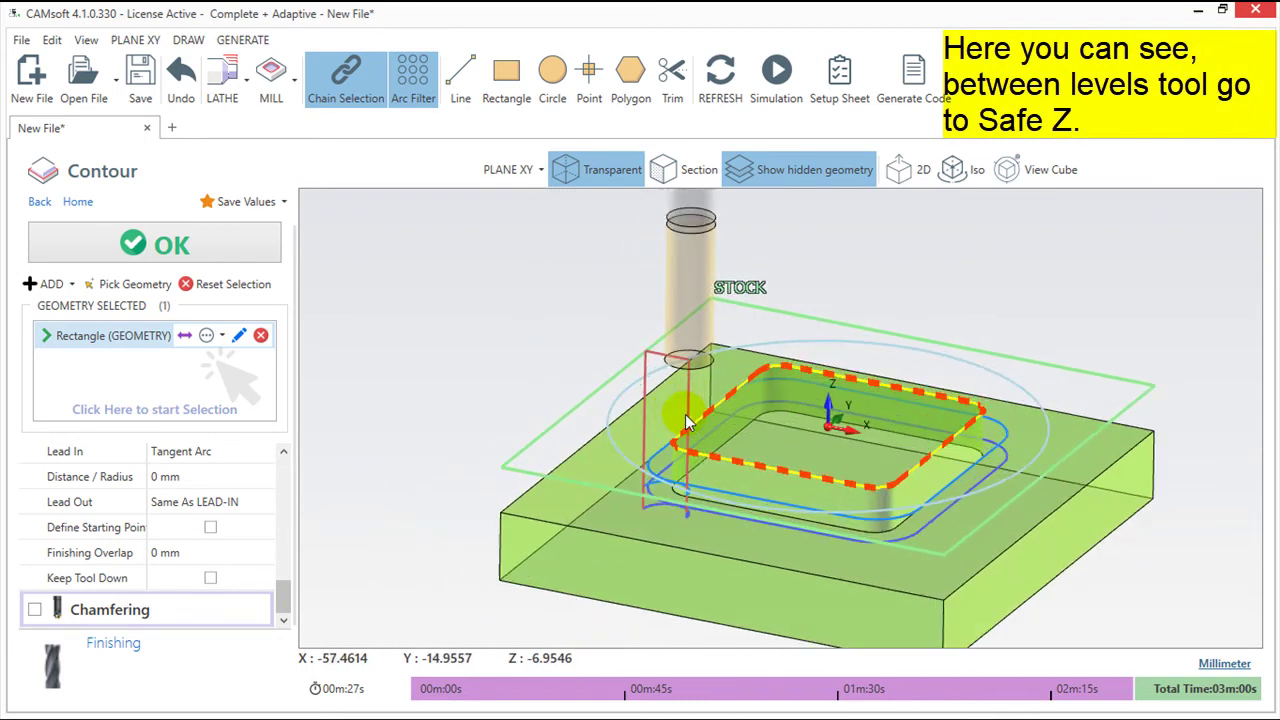
scroll(685, 414, "up", 2)
scroll(683, 414, "up", 1)
scroll(702, 435, "up", 1)
middle_click_drag(723, 411, 727, 498)
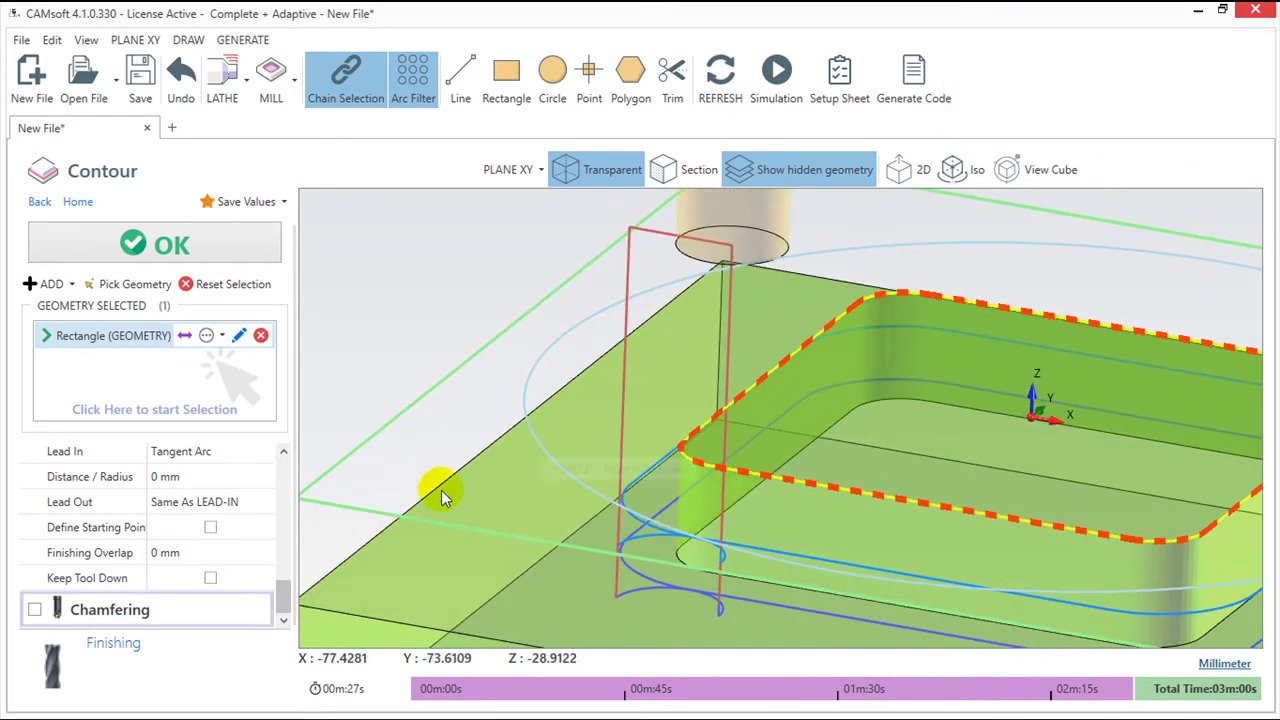
Step: Enable Keep Tool Down between finishing levels and recalculate both contour toolpaths
left_click(210, 578)
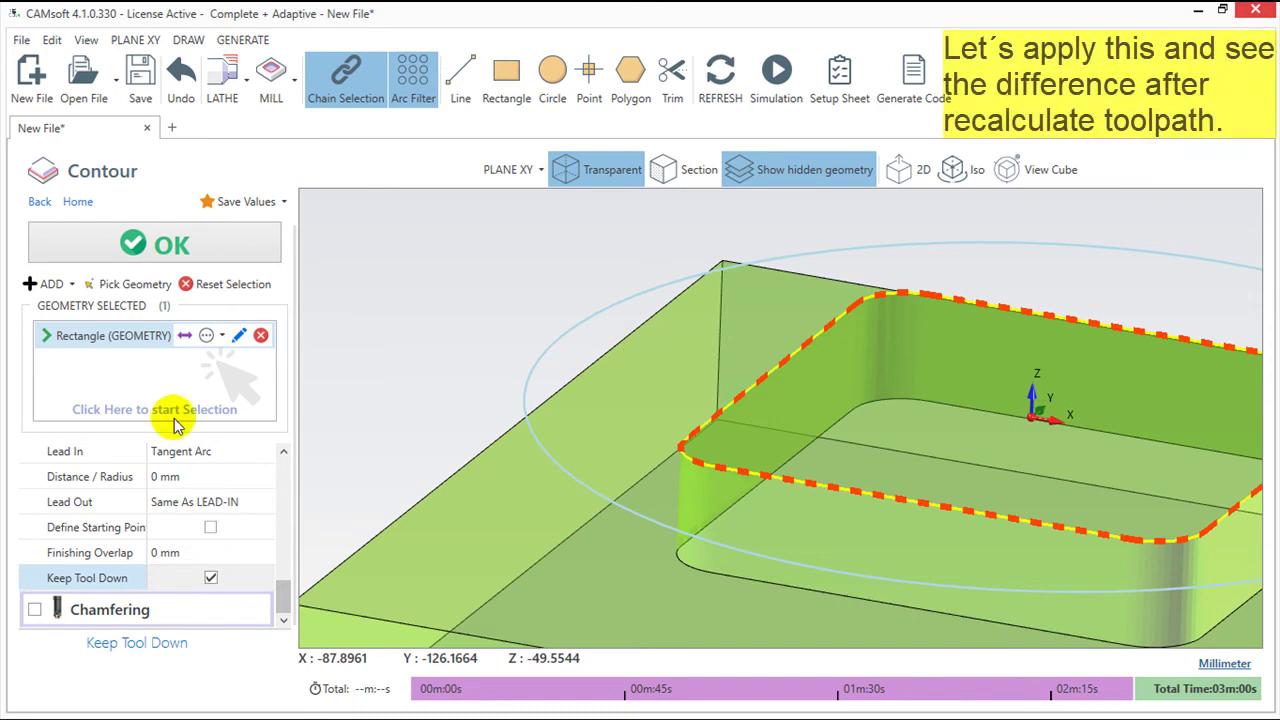
left_click(142, 247)
left_click(143, 248)
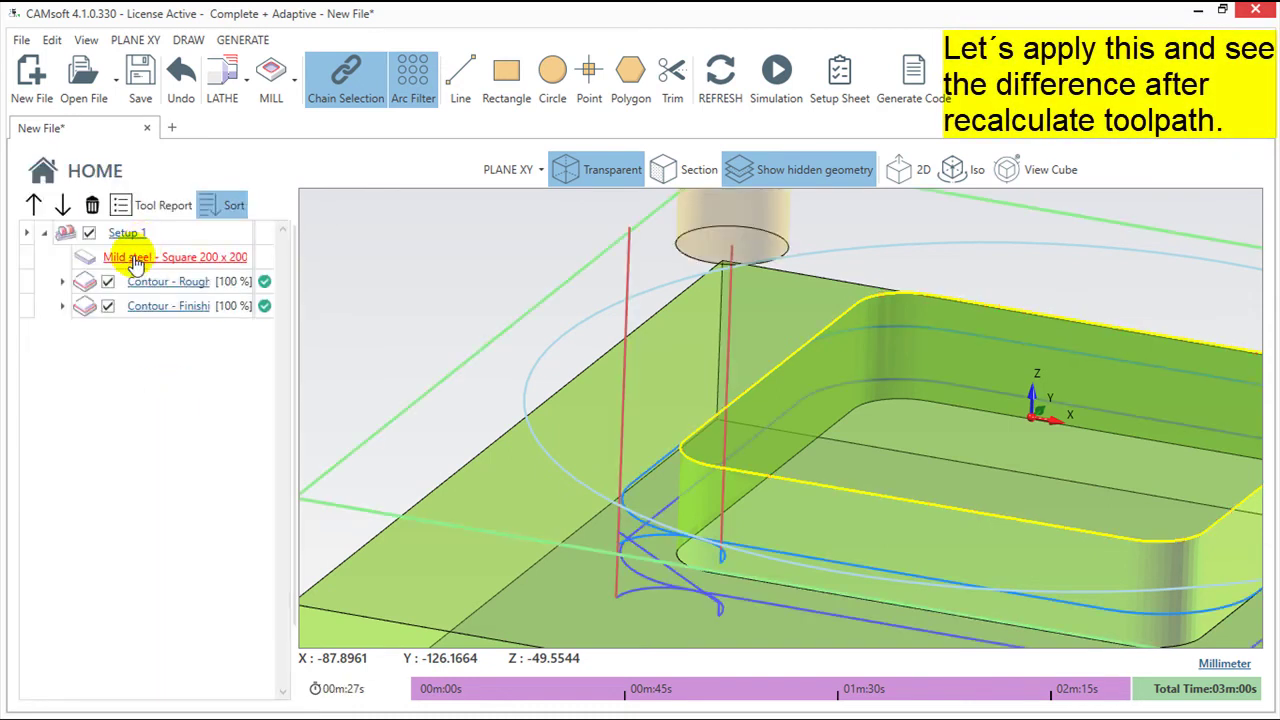
mouse_move(558, 517)
middle_mouse_down()
mouse_move(771, 471)
mouse_move(771, 514)
mouse_move(746, 525)
middle_mouse_up()
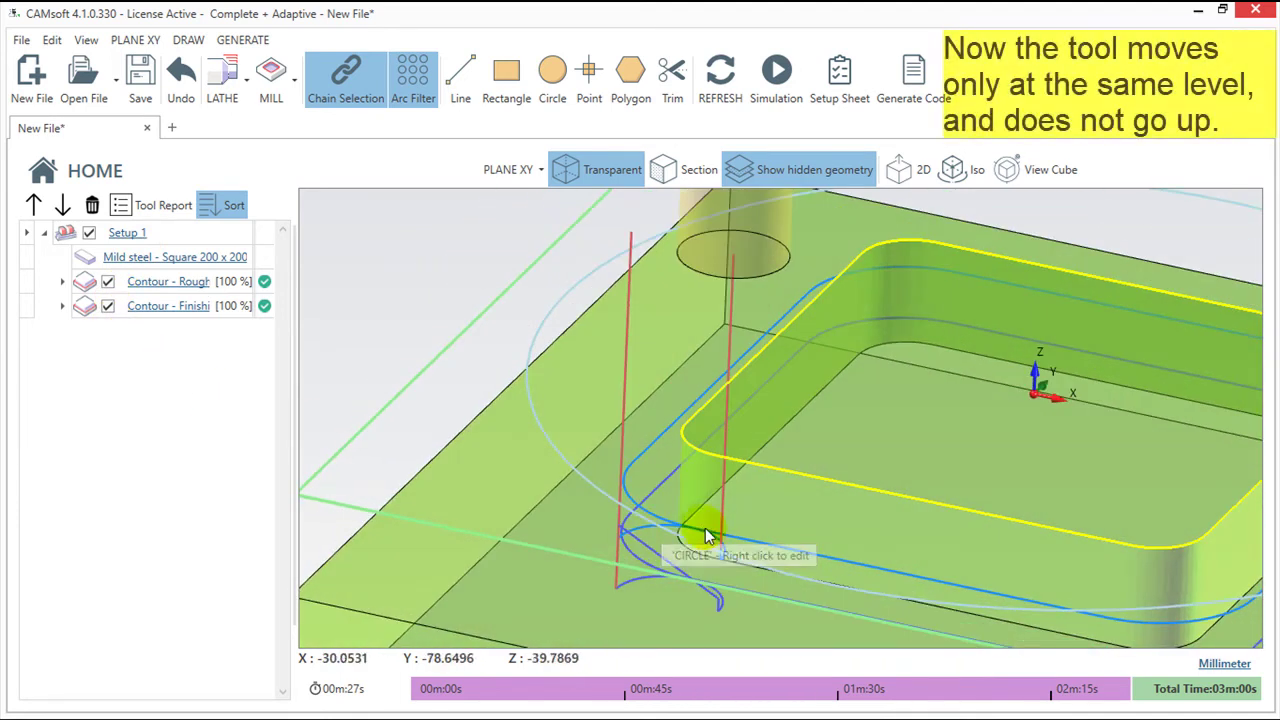
Step: Reopen the Contour - Finishing settings and scroll the properties to Keep Tool Down
left_click(175, 310)
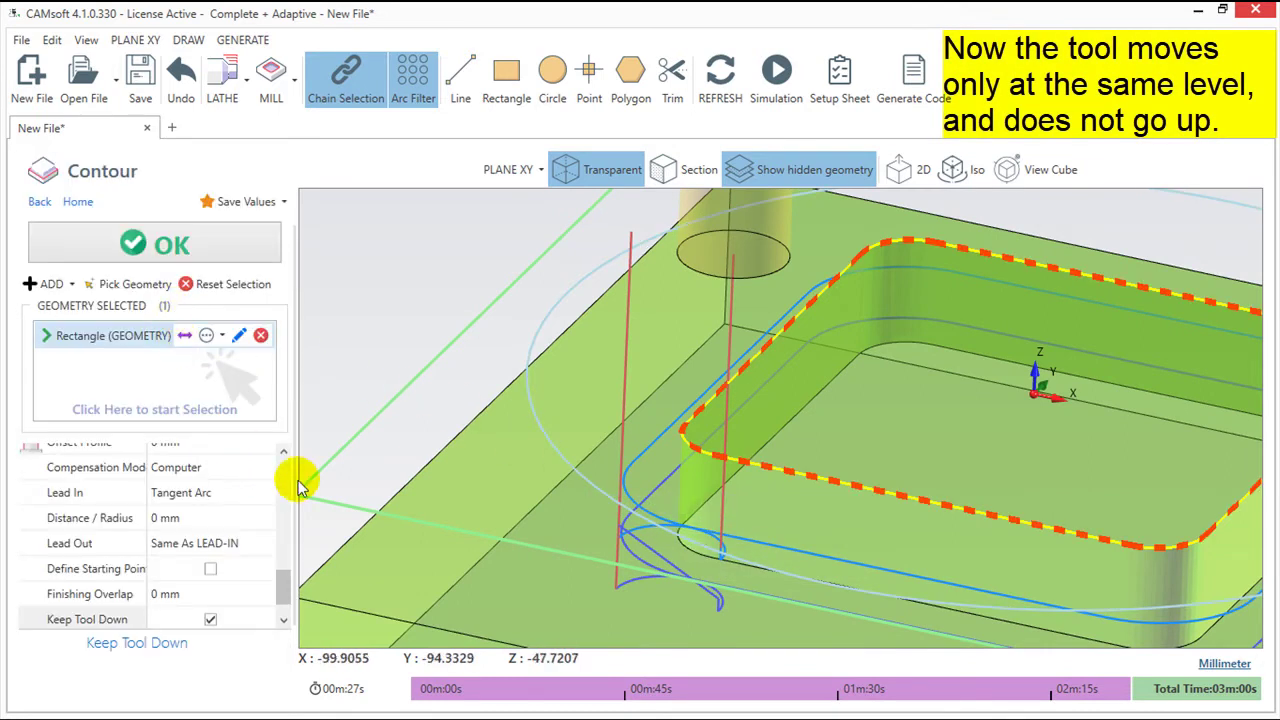
scroll(831, 463, "up", 3)
scroll(709, 386, "up", 2)
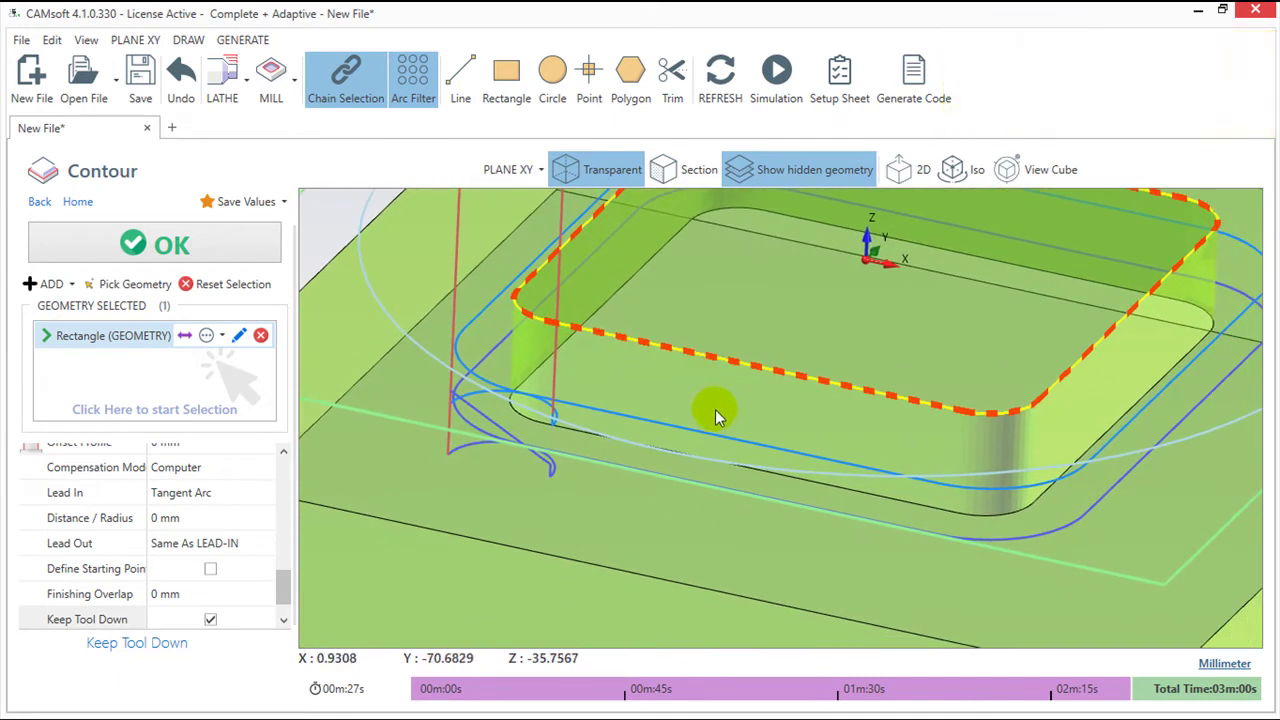
middle_click_drag(727, 404, 730, 413)
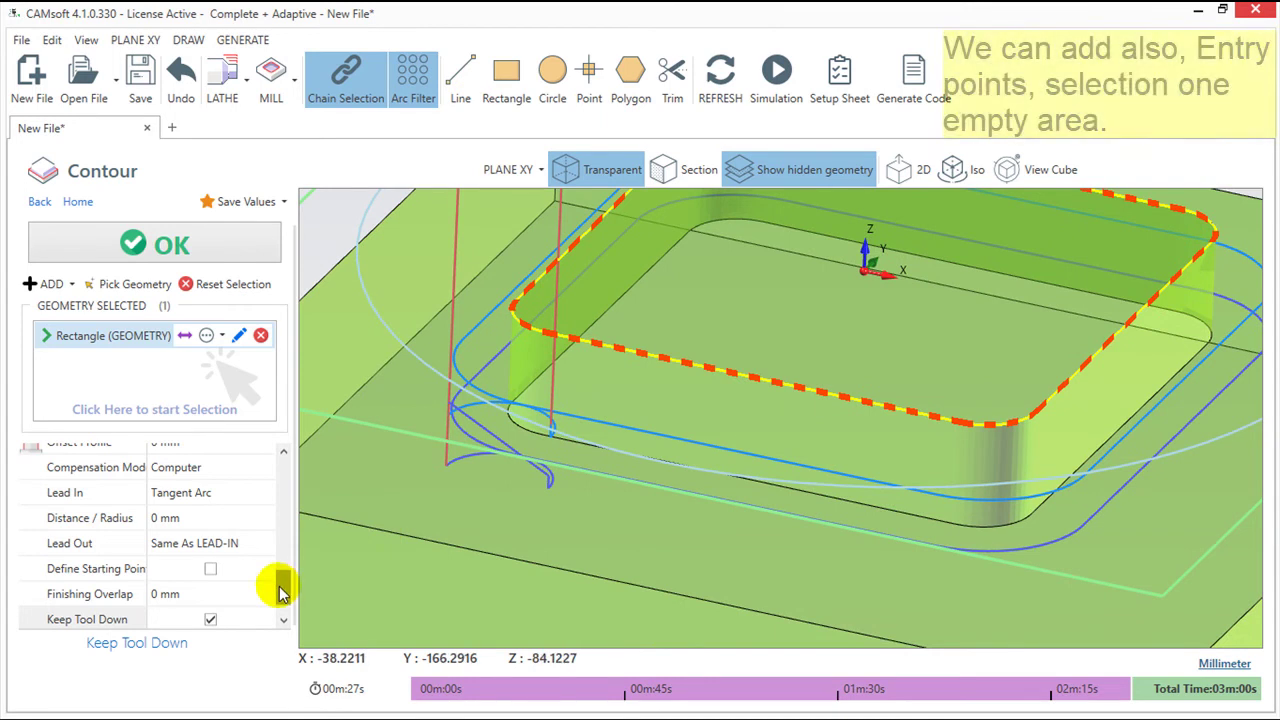
scroll(278, 590, "down", 1)
scroll(278, 590, "up", 3)
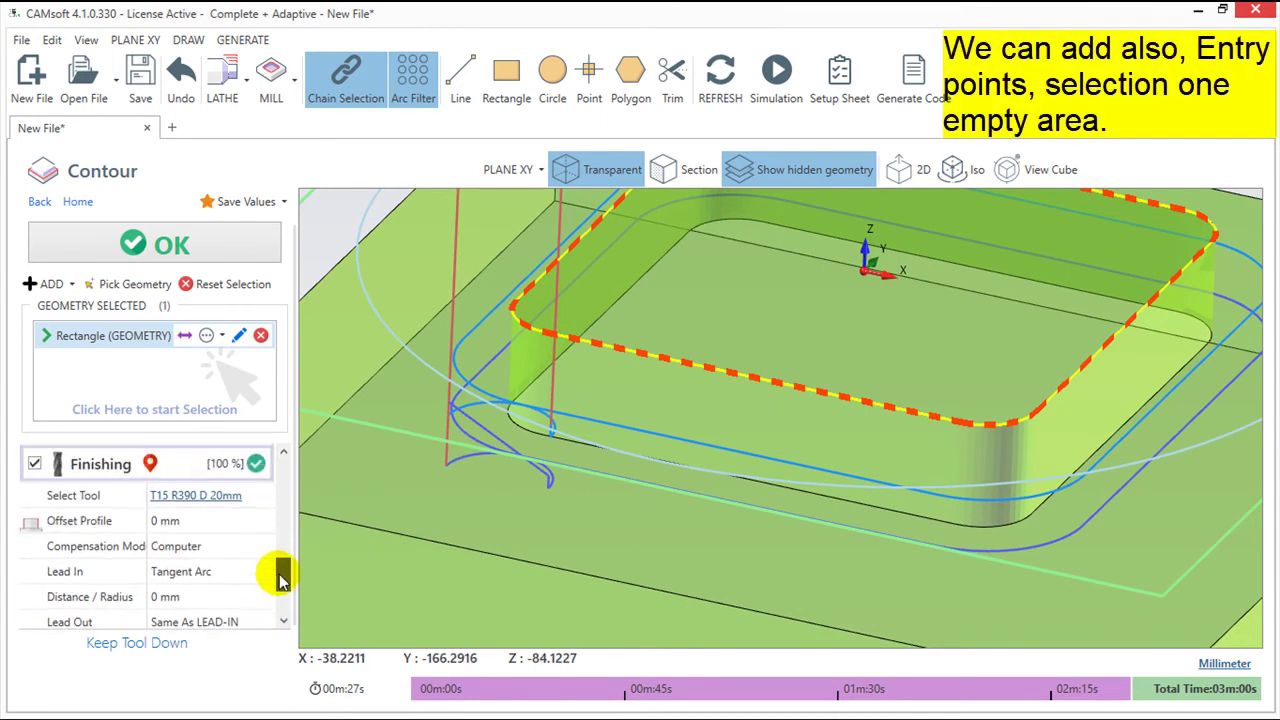
scroll(282, 587, "down", 1)
scroll(286, 588, "down", 1)
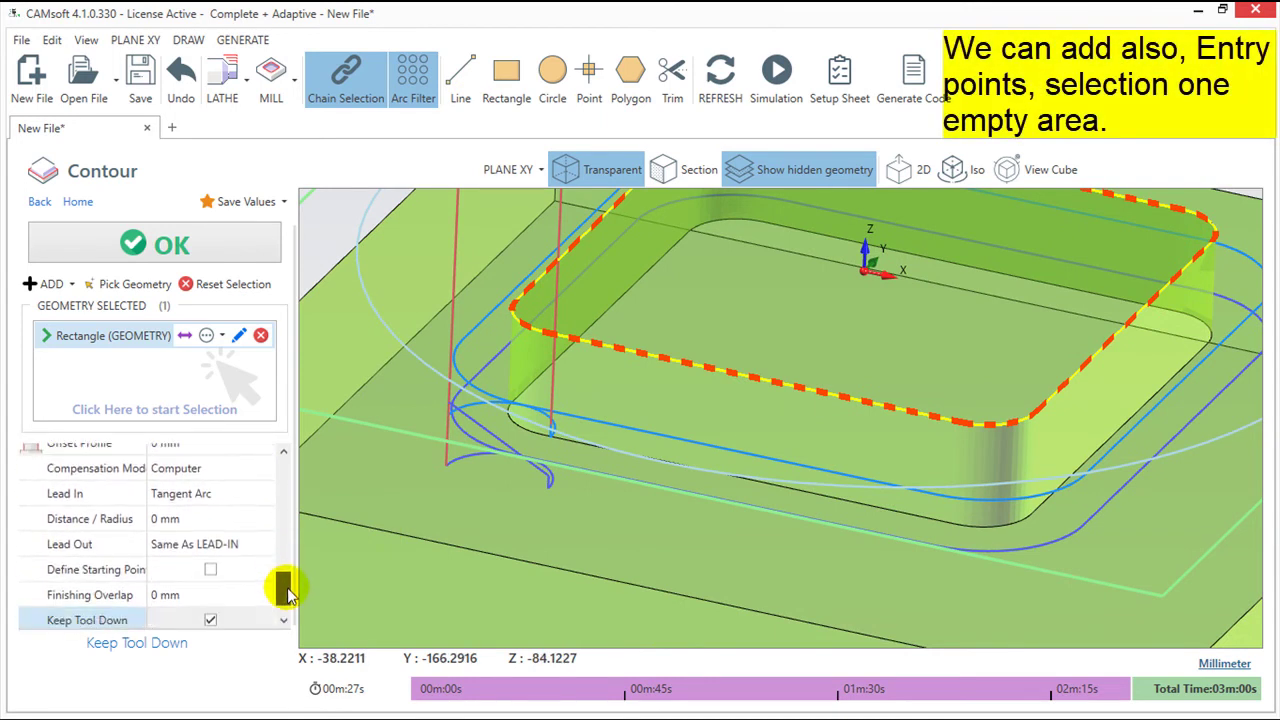
Step: Enable Define Starting Point with a start point picked on the filleted square's front edge
left_click(212, 572)
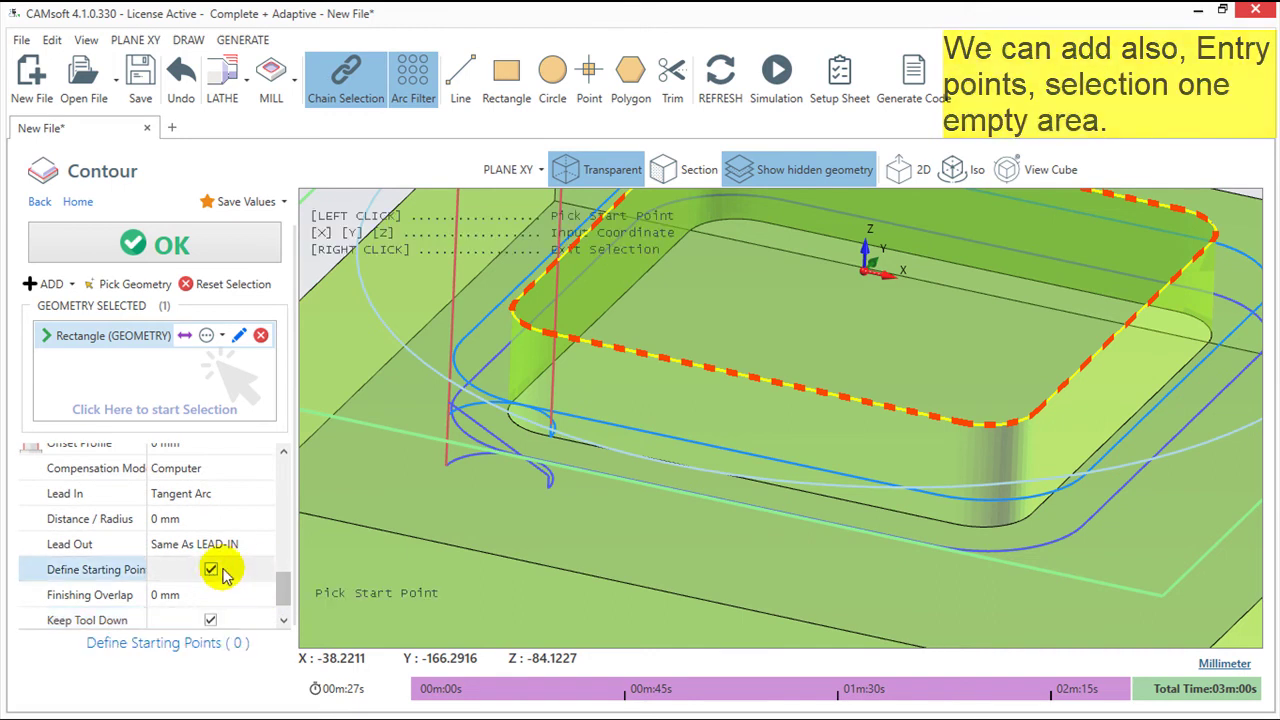
left_click(793, 519)
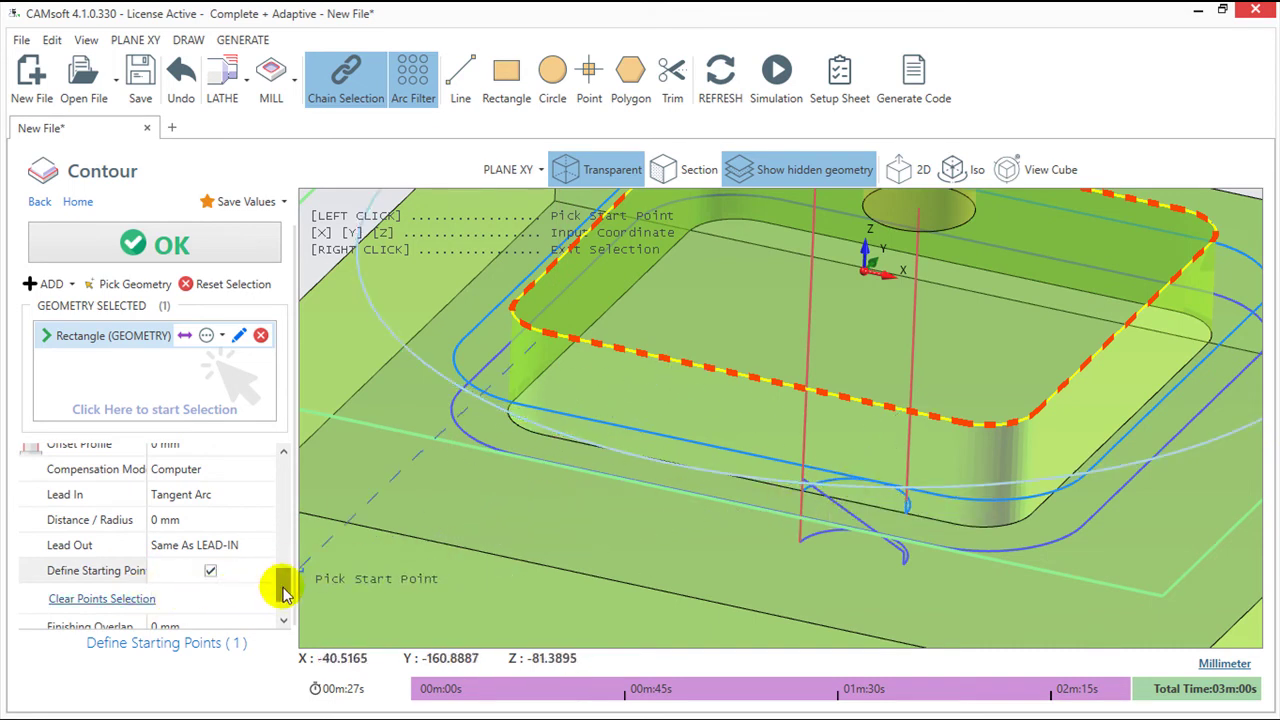
scroll(280, 592, "down", 2)
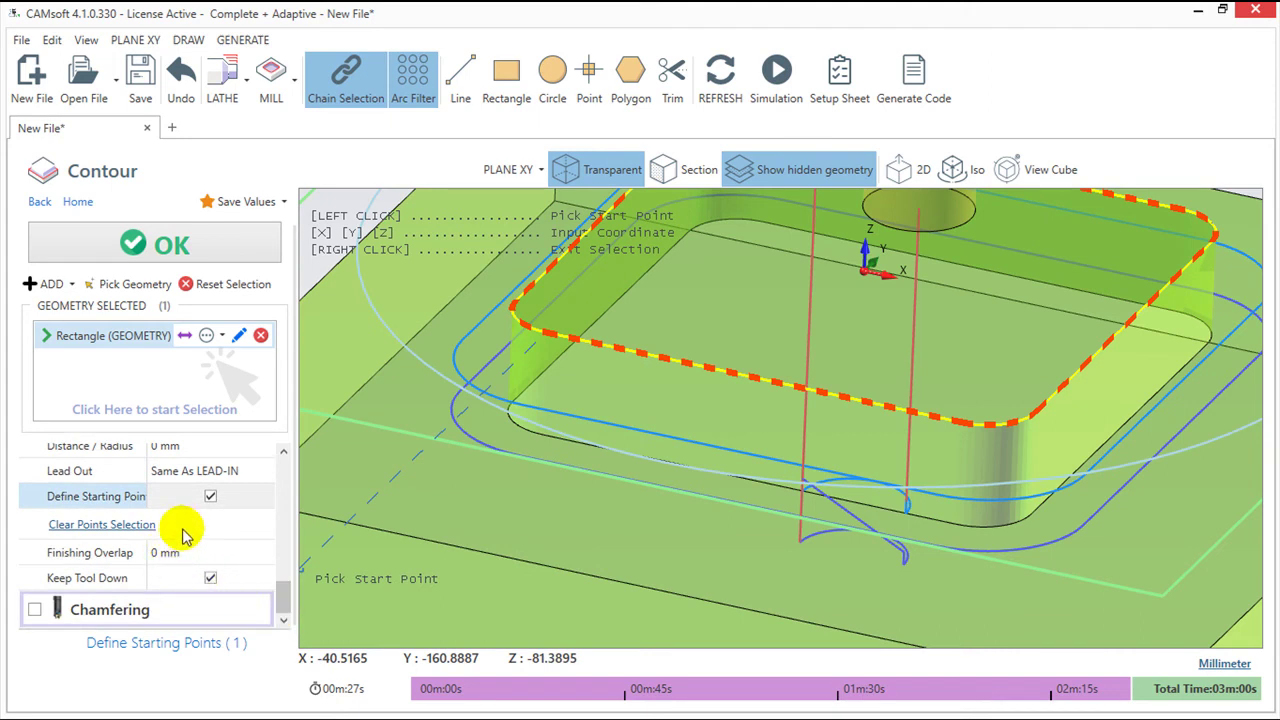
left_click(150, 240)
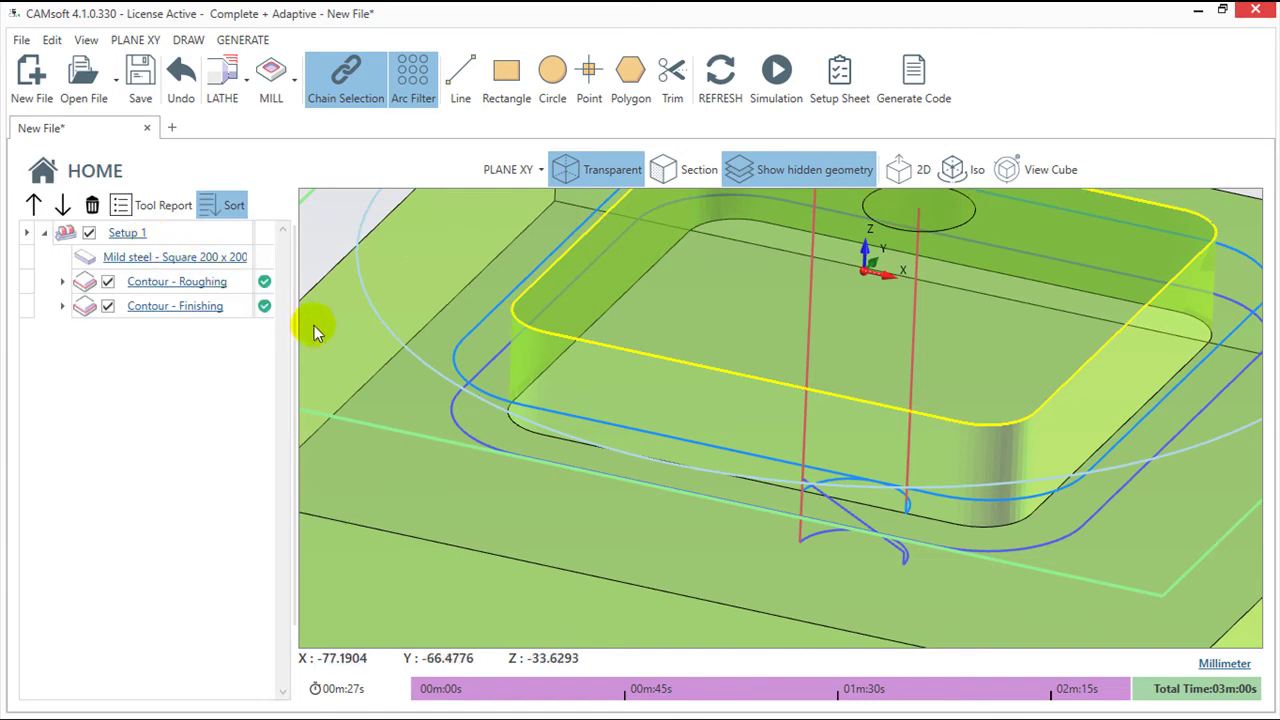
Step: Orbit the block to a higher view and bring up the MILL operations list
scroll(728, 399, "up", 1)
scroll(728, 399, "down", 1)
scroll(728, 399, "down", 2)
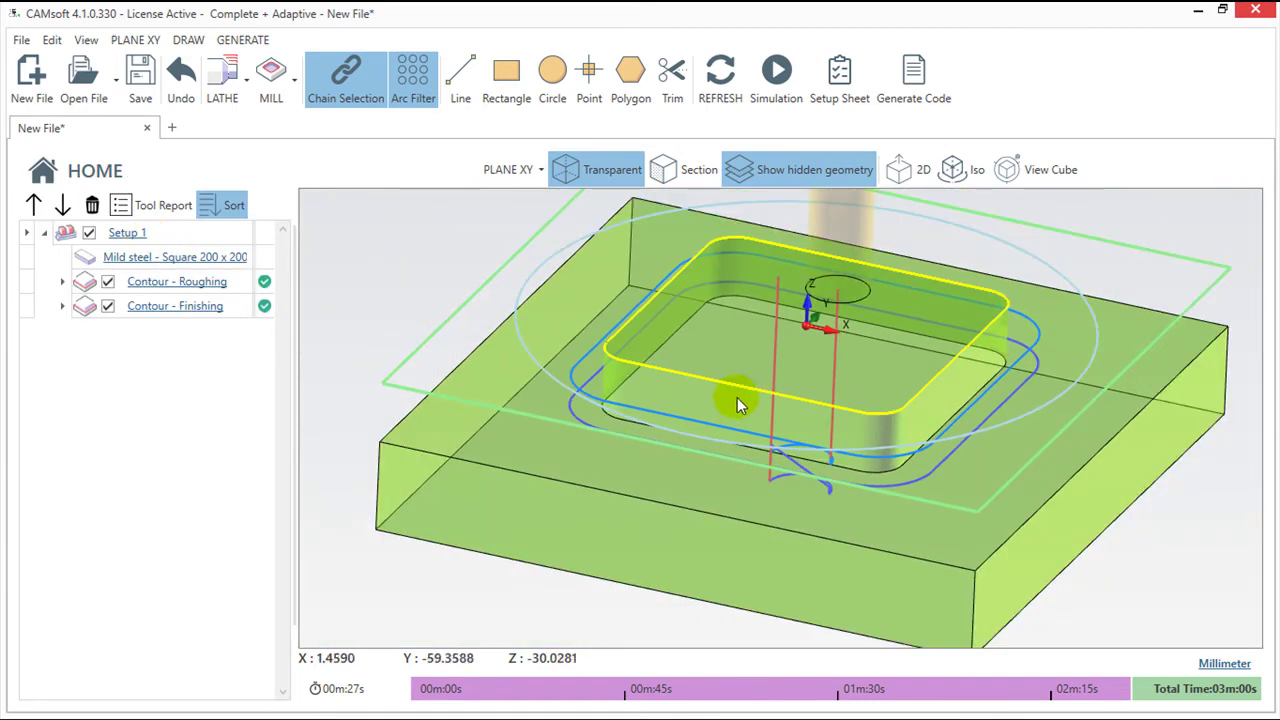
right_click_drag(729, 401, 729, 431)
left_click_drag(729, 431, 1153, 538)
right_click_drag(1153, 538, 1153, 545)
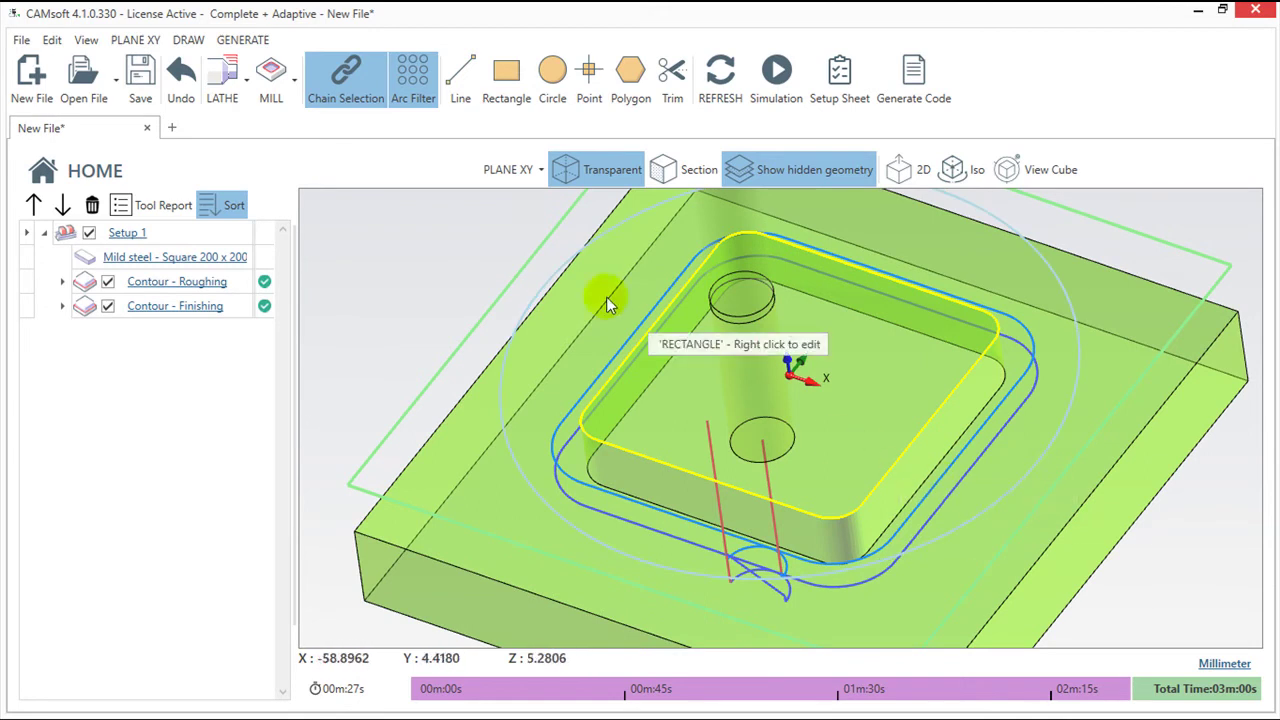
left_click(296, 84)
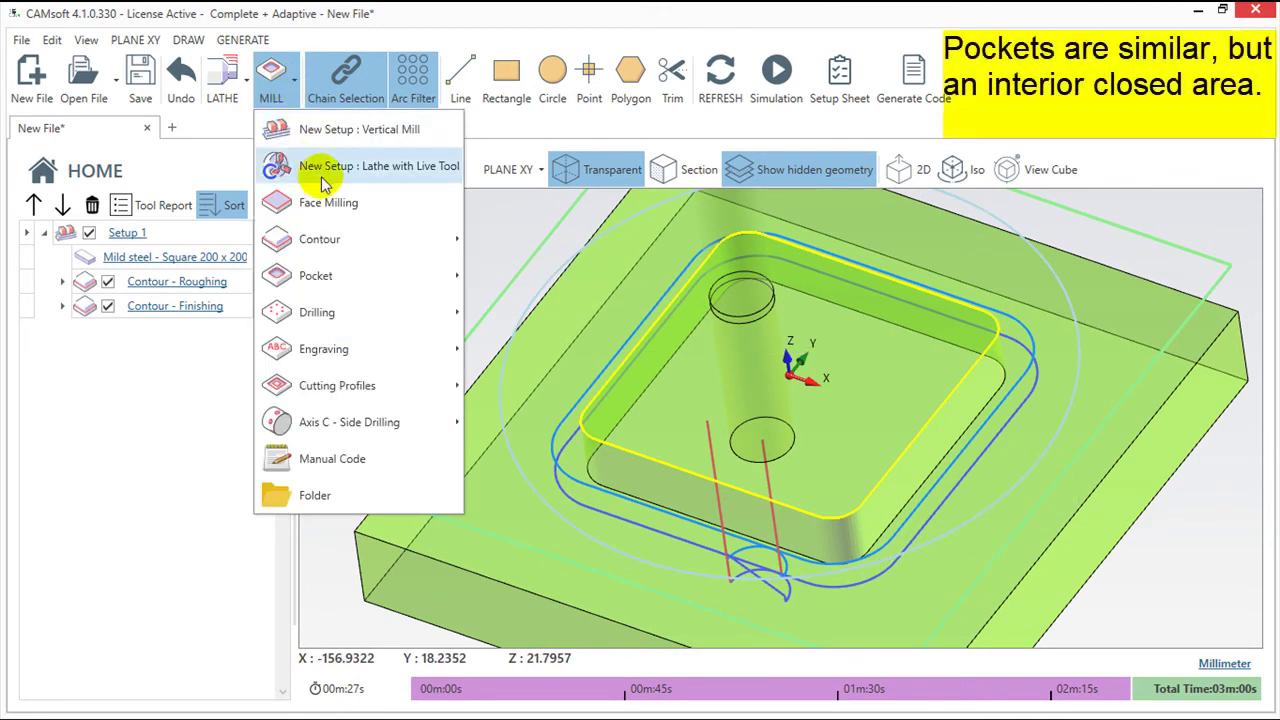
mouse_move(316, 276)
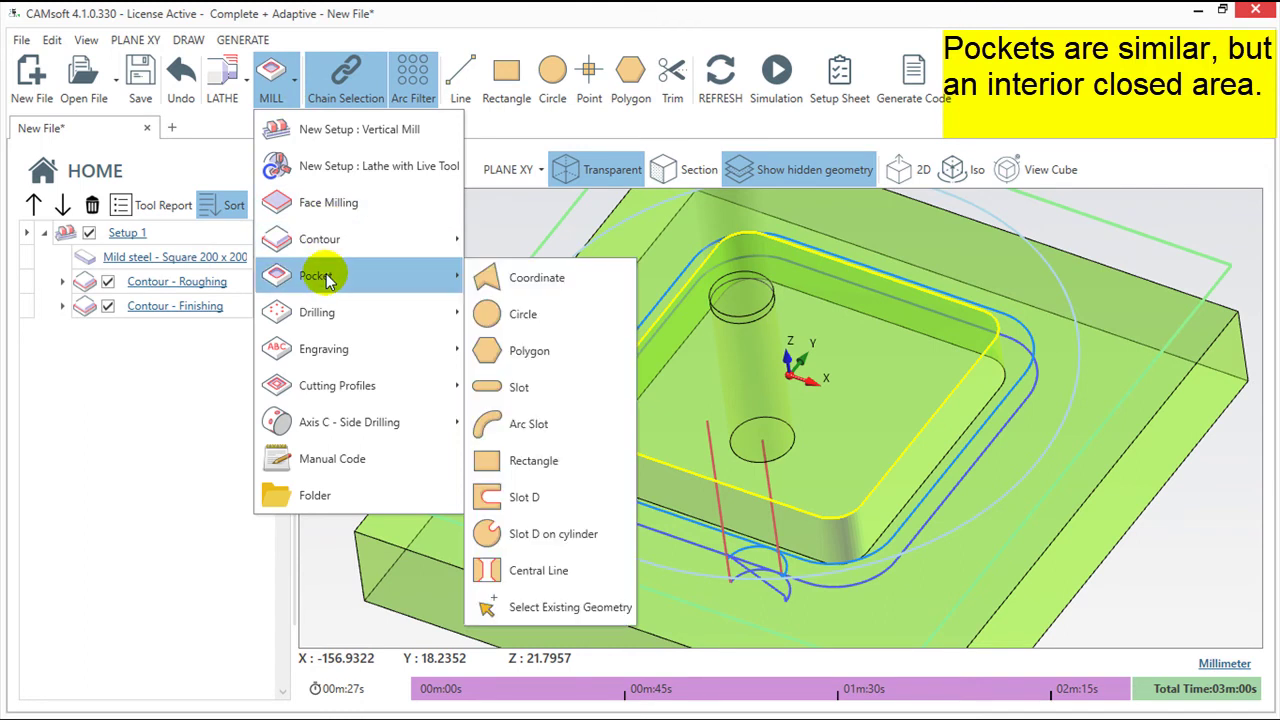
Step: Create a Pocket circle centred at X 0, Y 0 with a 50 mm radius
left_click(505, 312)
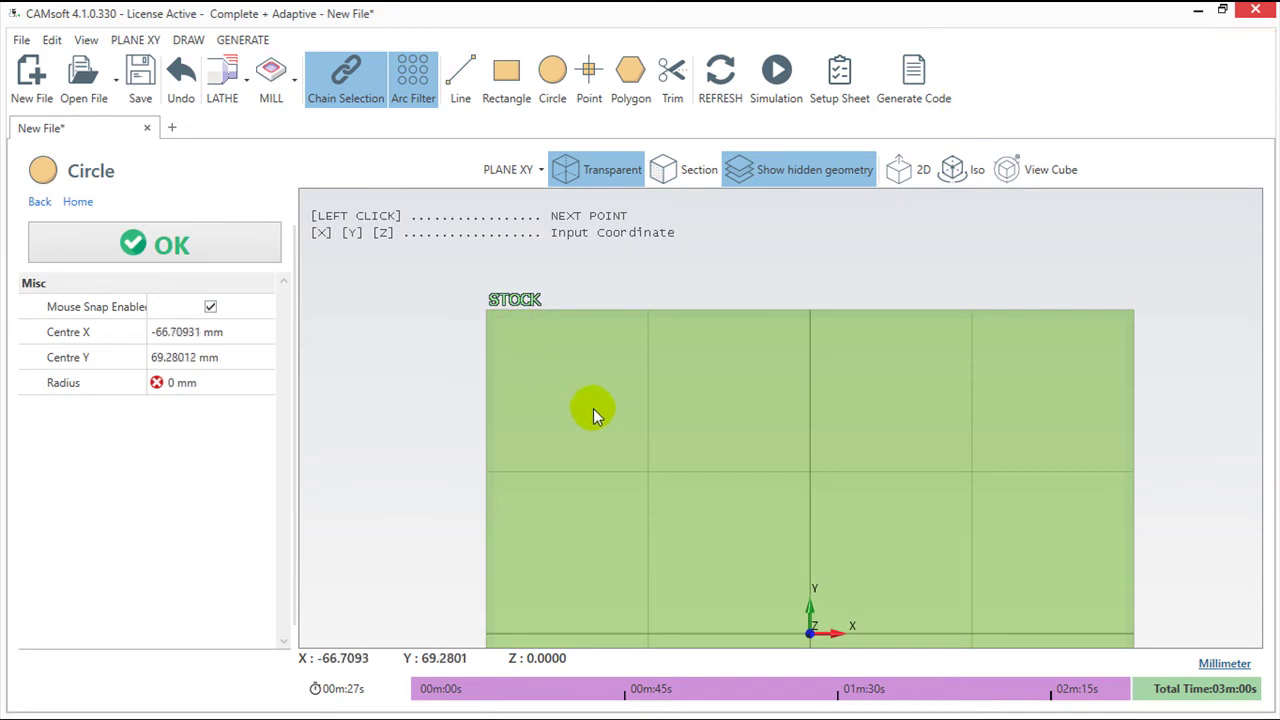
middle_click_drag(614, 433, 559, 210)
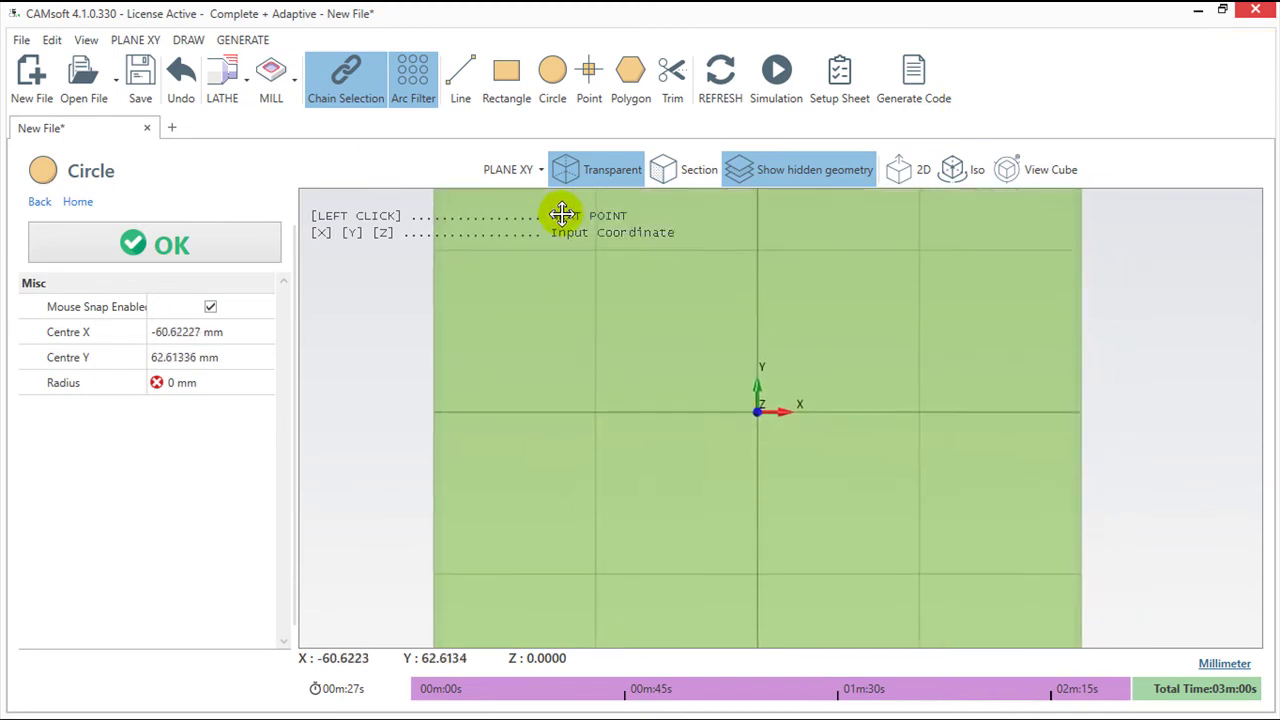
left_click(246, 332)
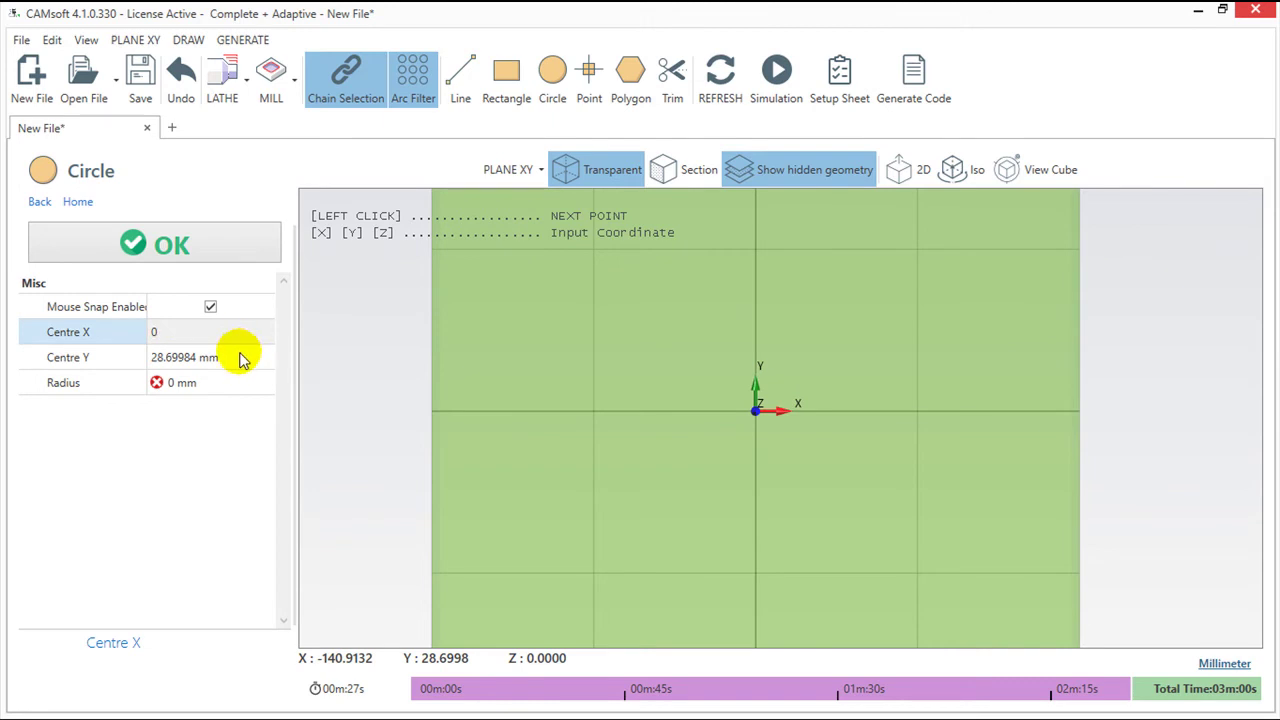
left_click(240, 357)
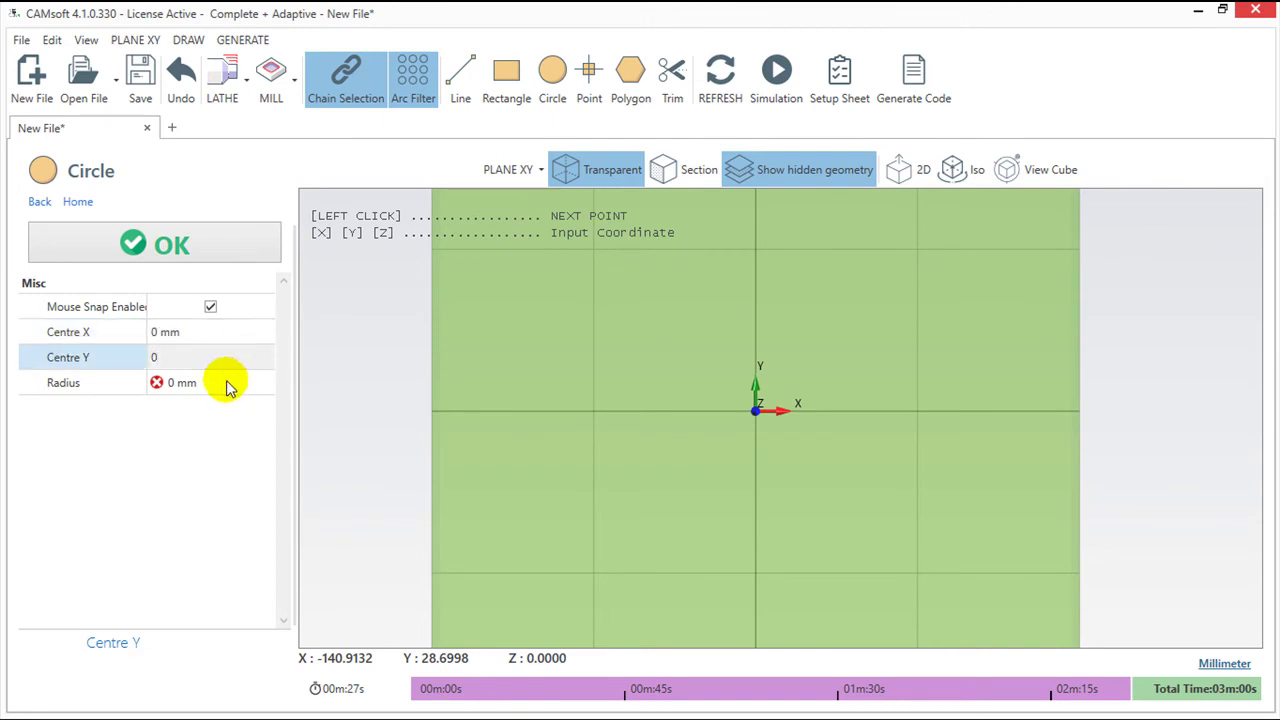
left_click(226, 383)
type("0")
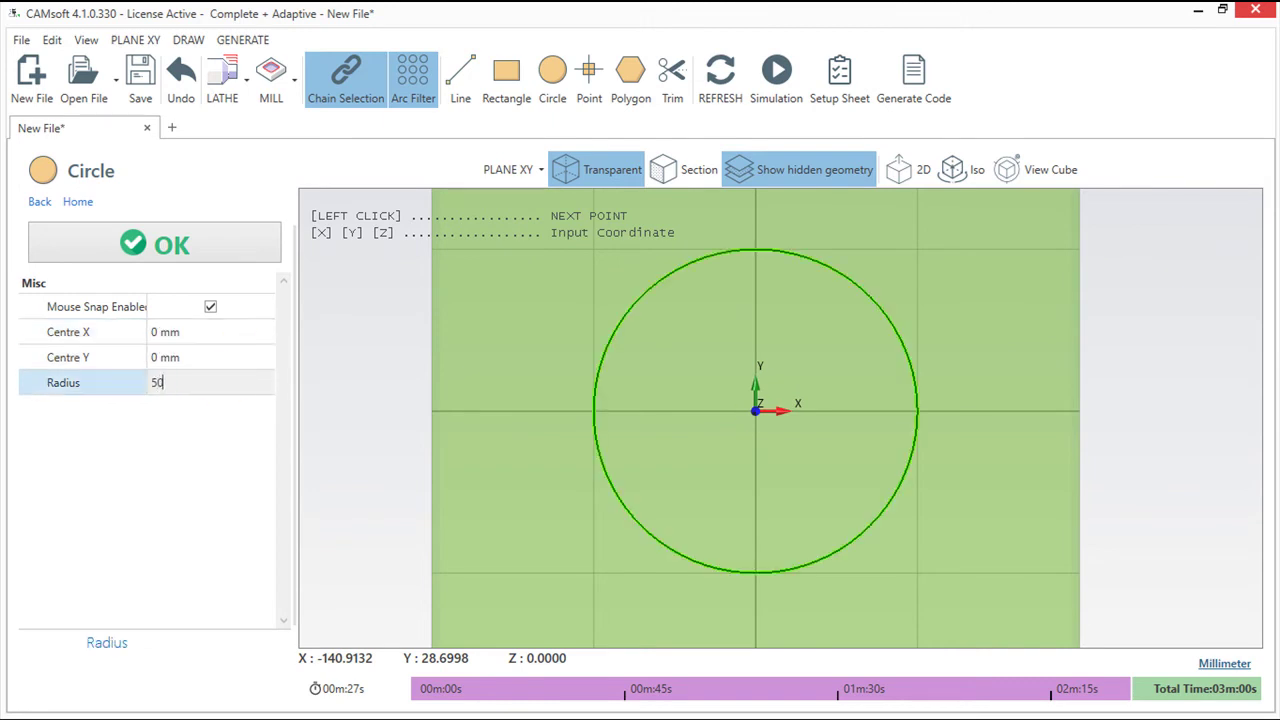
left_click(160, 245)
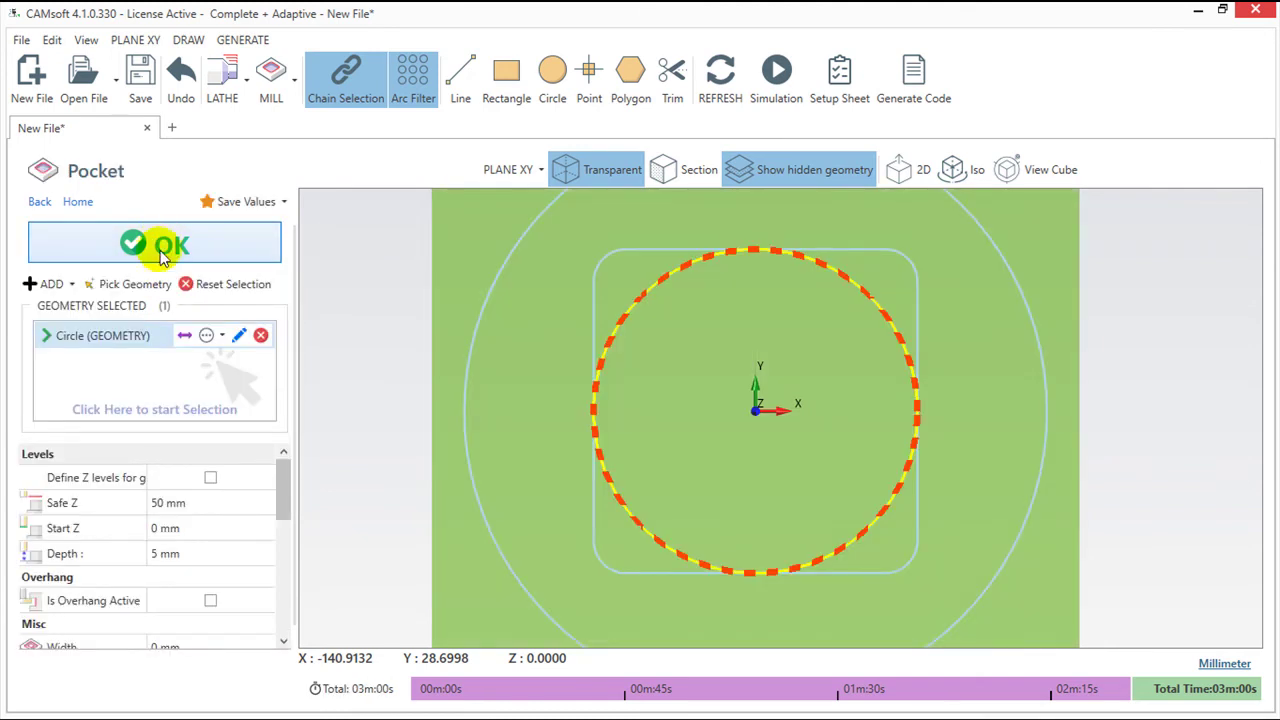
Step: Flip the machining side, set pocket Depth to 20 mm, and add Pocket - Roughing
left_click(186, 335)
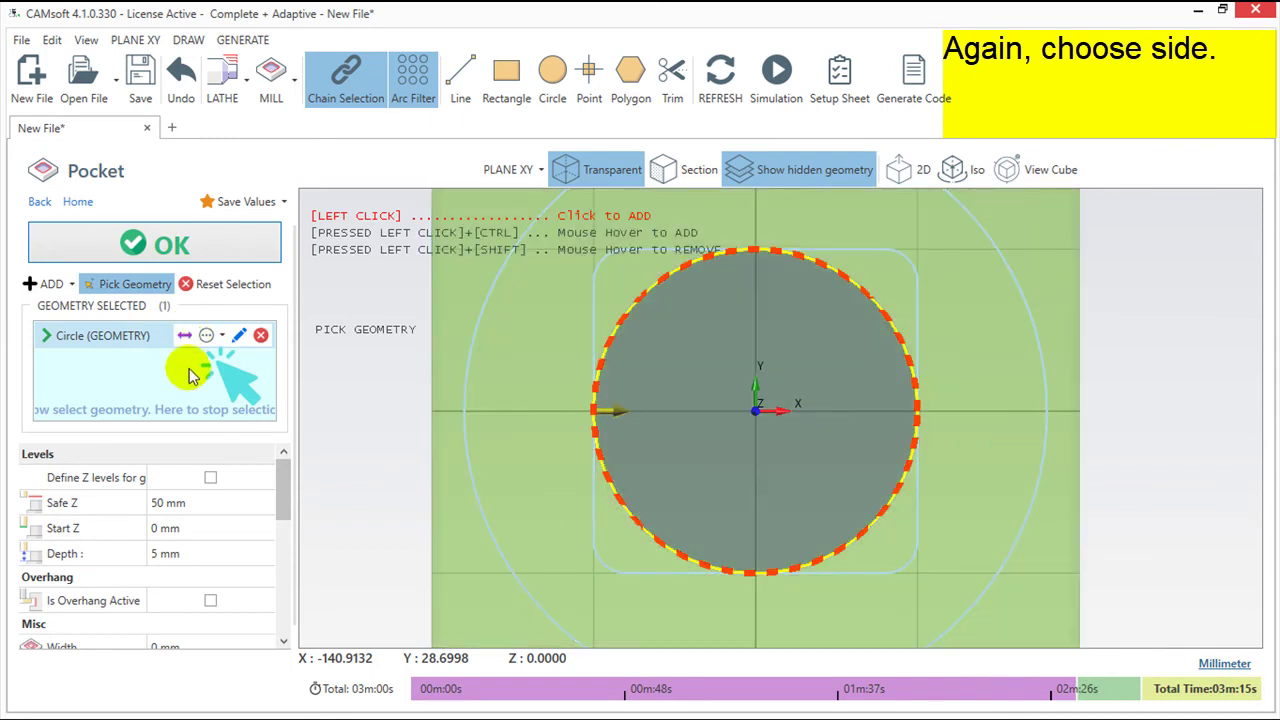
left_click(191, 553)
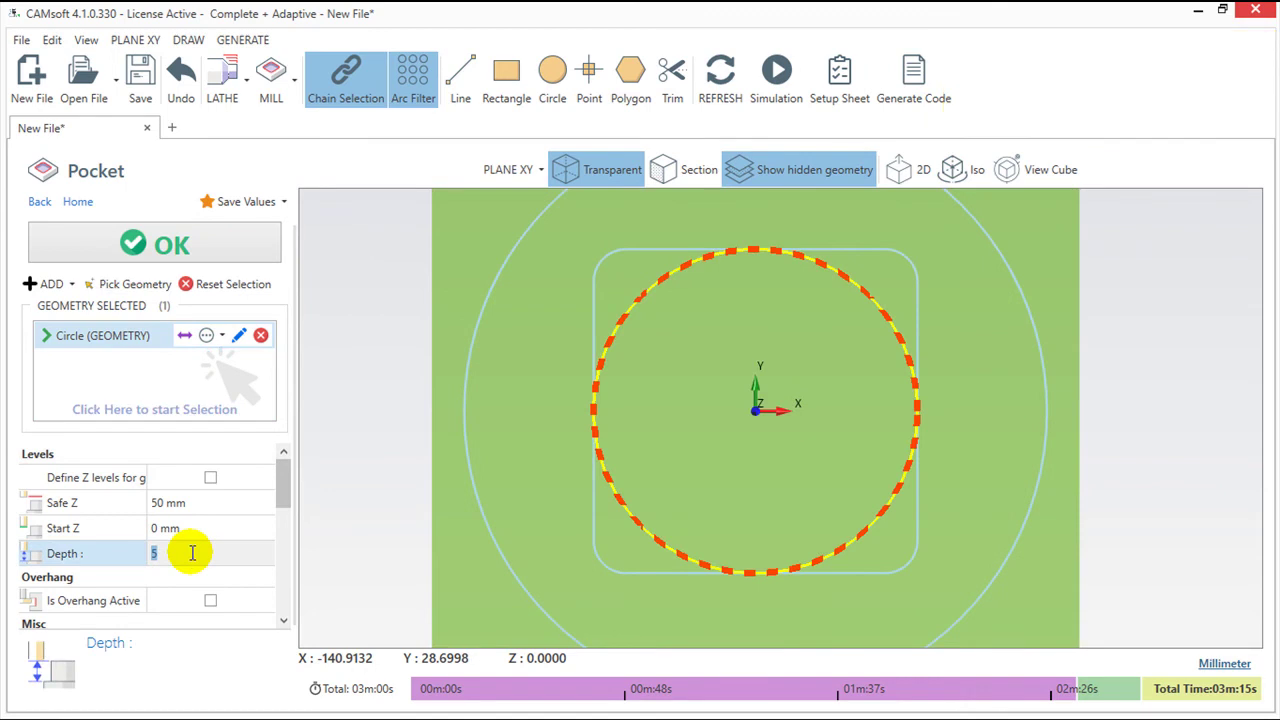
type("20")
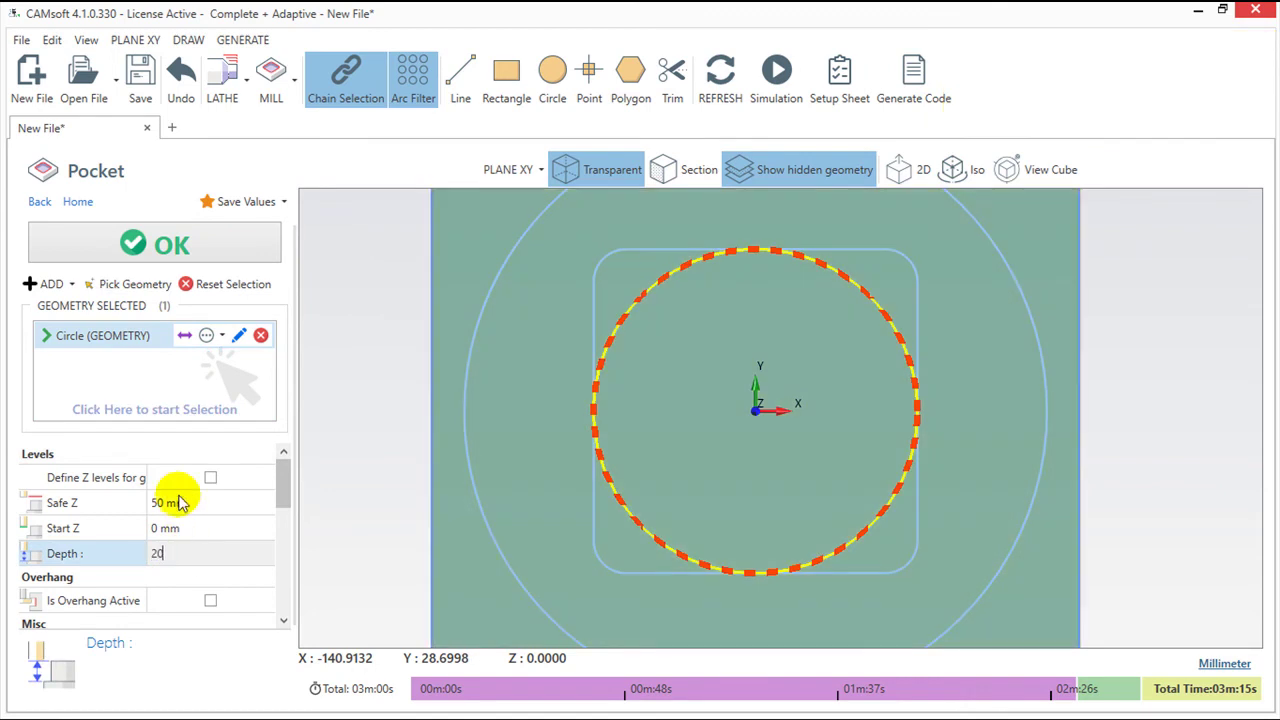
left_click(165, 245)
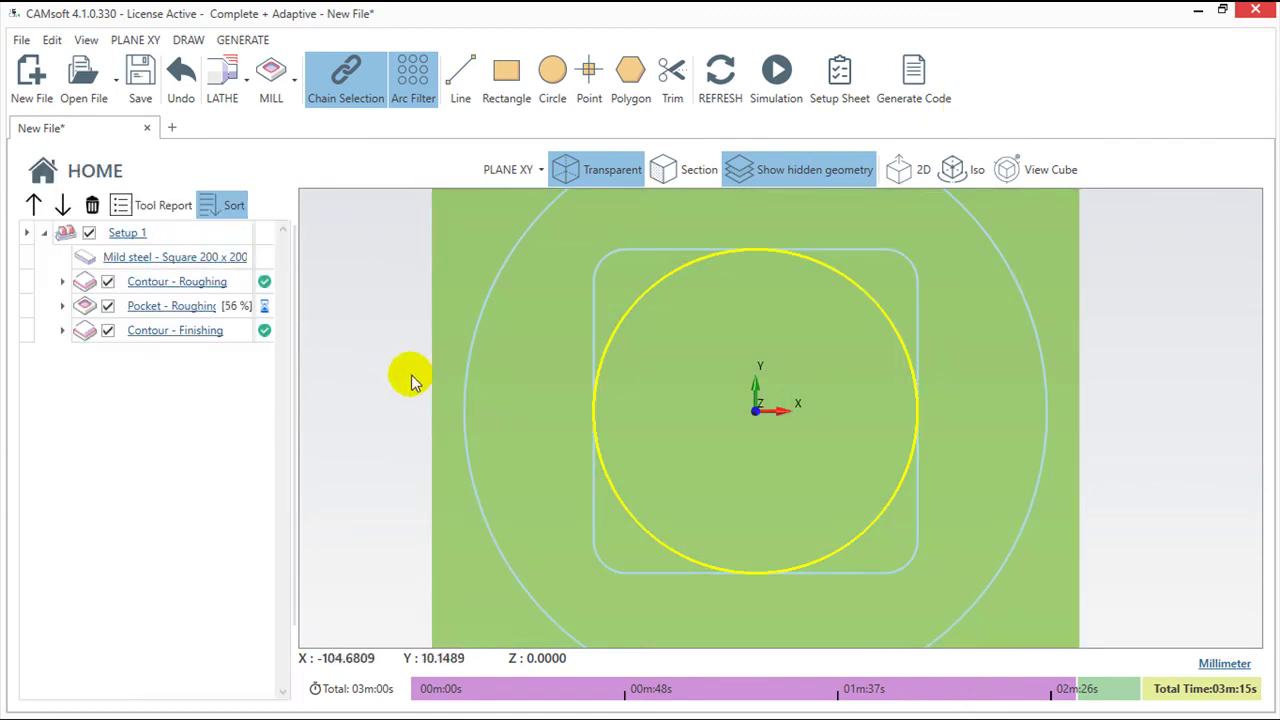
Step: Orbit and pan to inspect the concentric pocket rings, then select Pocket - Roughing
middle_click_drag(571, 426, 551, 311)
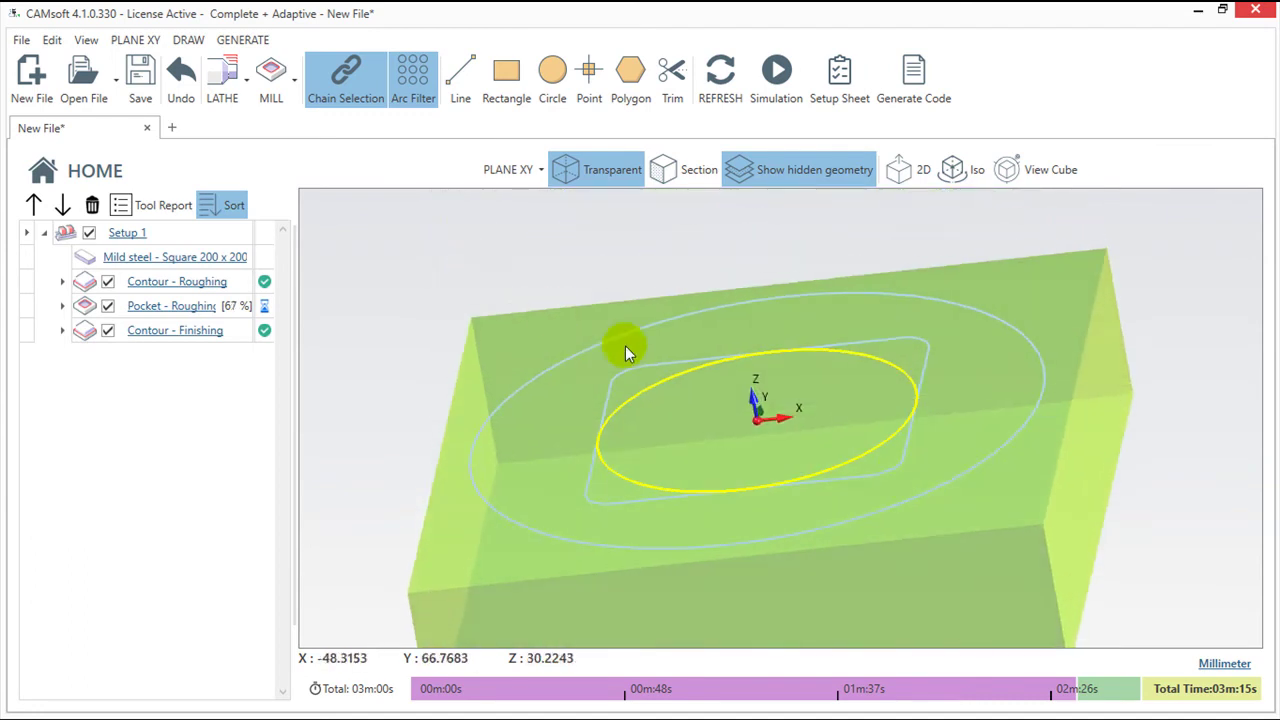
mouse_move(1129, 580)
middle_mouse_down()
mouse_move(1066, 620)
mouse_move(992, 543)
mouse_move(831, 455)
mouse_move(806, 457)
mouse_move(832, 475)
middle_mouse_up()
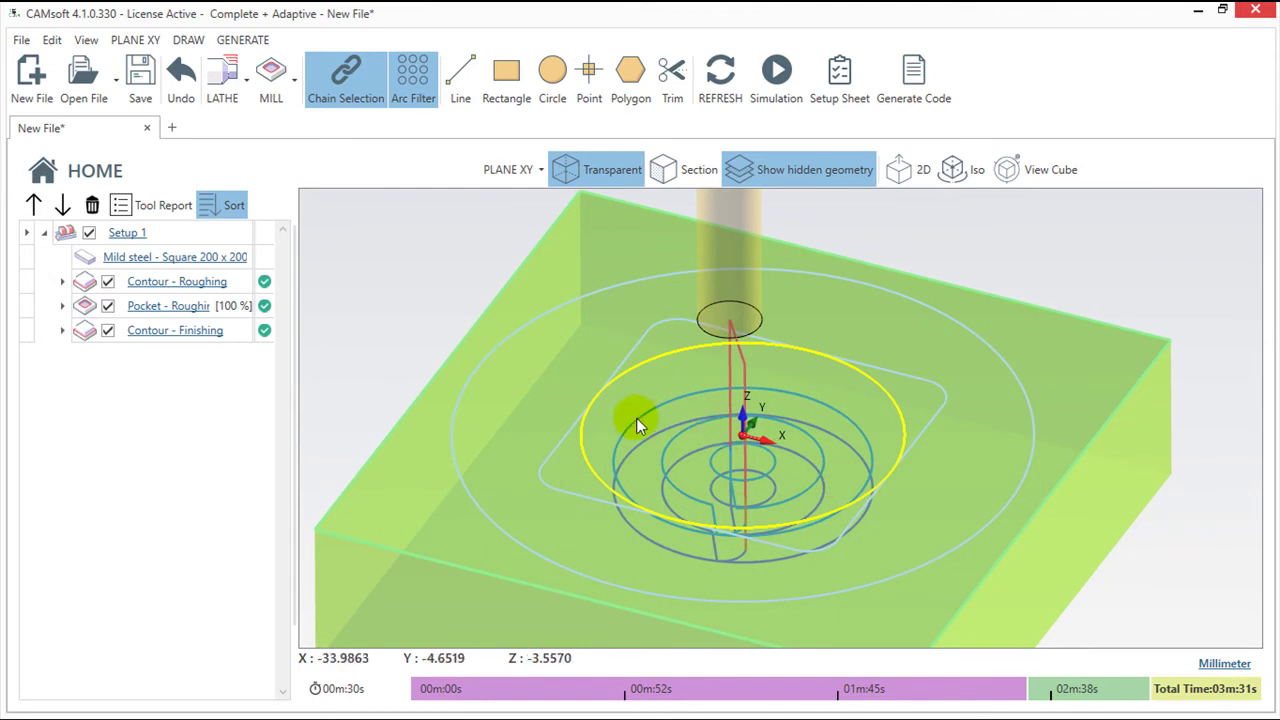
middle_click_drag(651, 430, 642, 345)
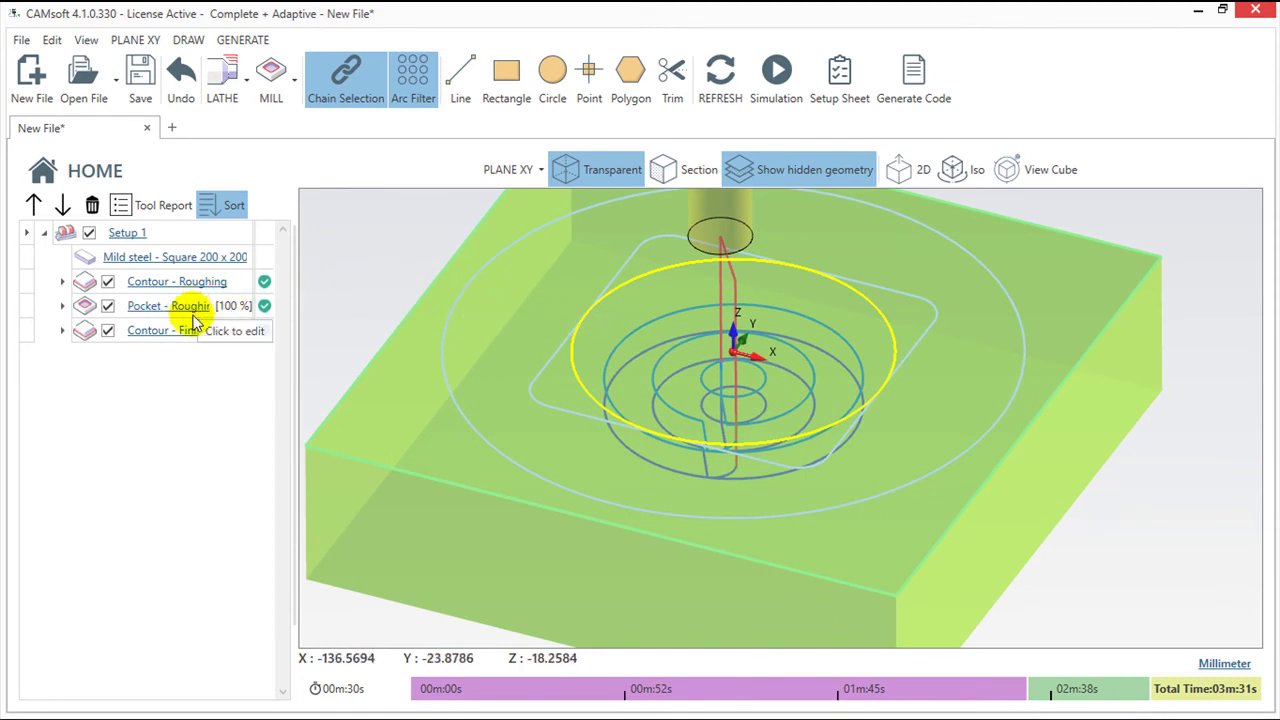
left_click(28, 309)
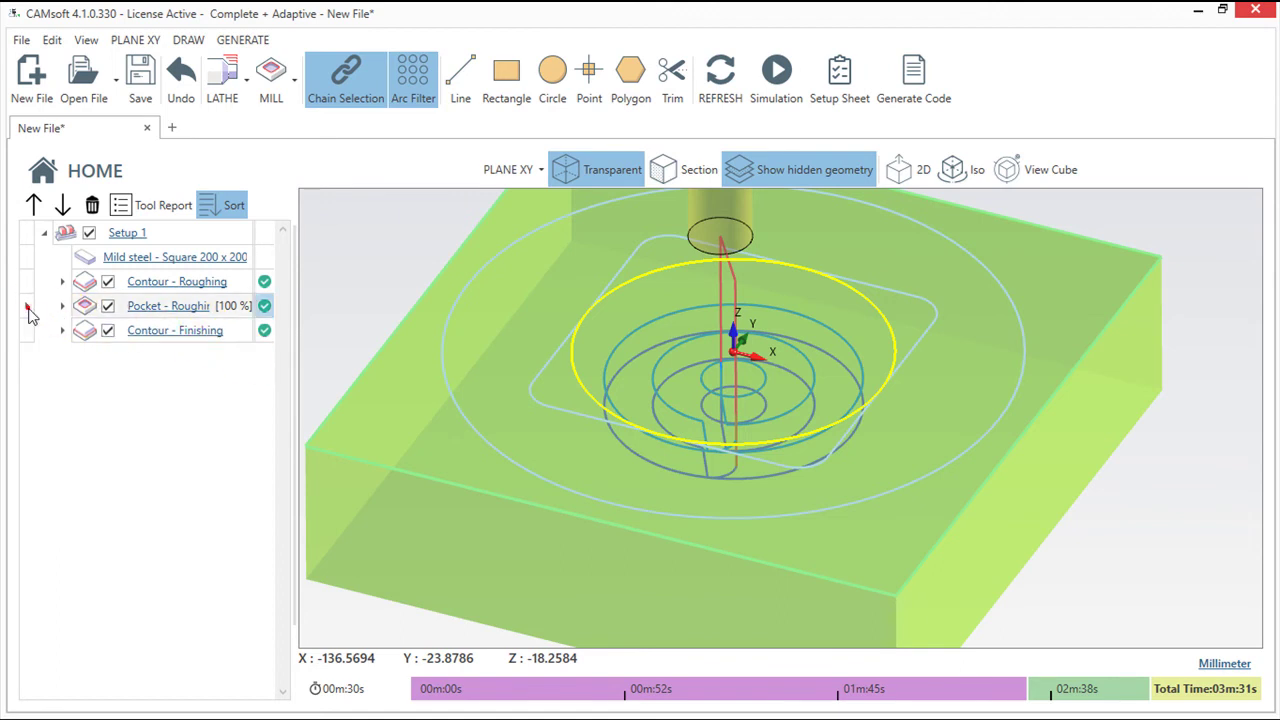
mouse_move(820, 457)
middle_mouse_down()
mouse_move(806, 487)
mouse_move(829, 500)
middle_mouse_up()
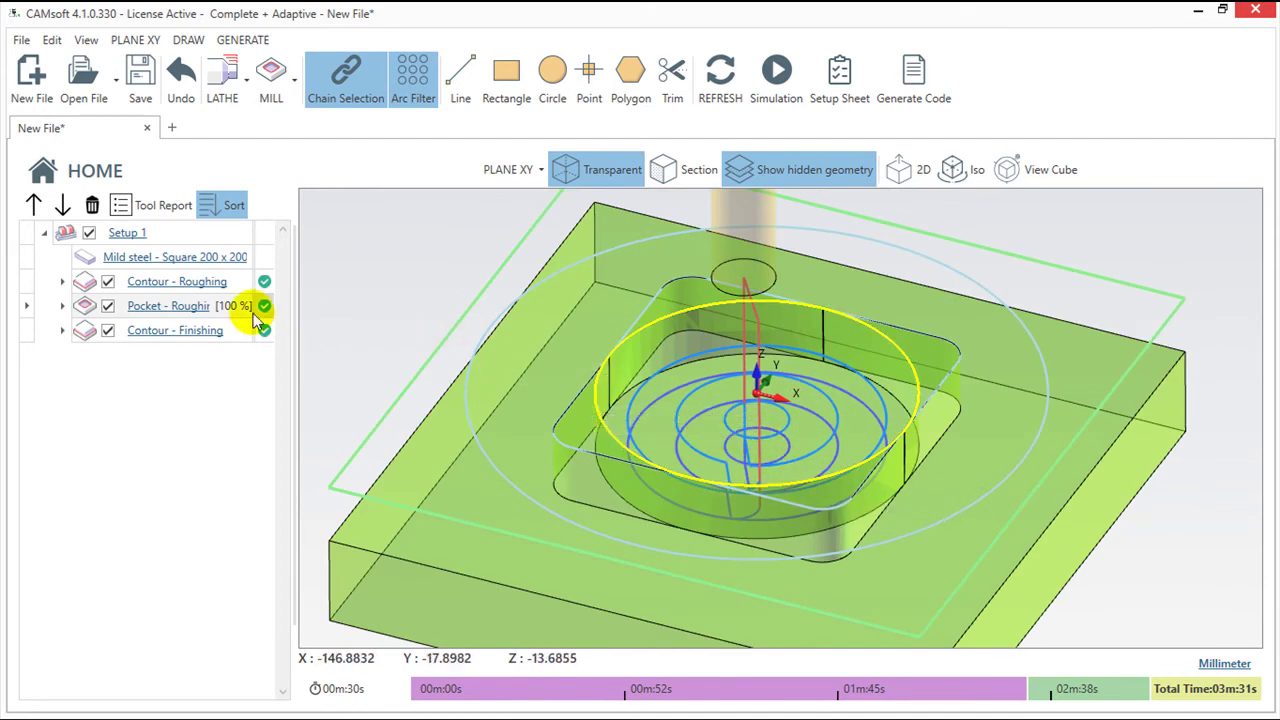
Step: Limit Pocket - Roughing to a 30 mm width around the circle and recalculate
left_click(190, 306)
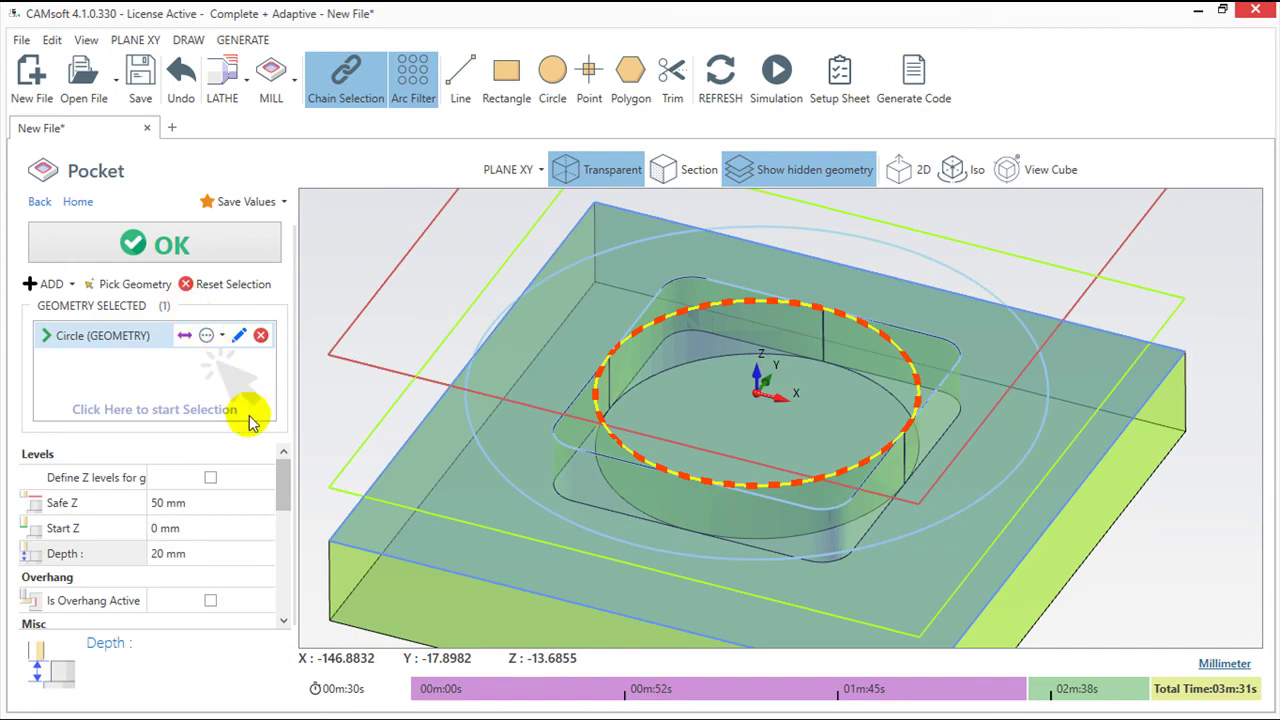
left_click_drag(283, 485, 286, 506)
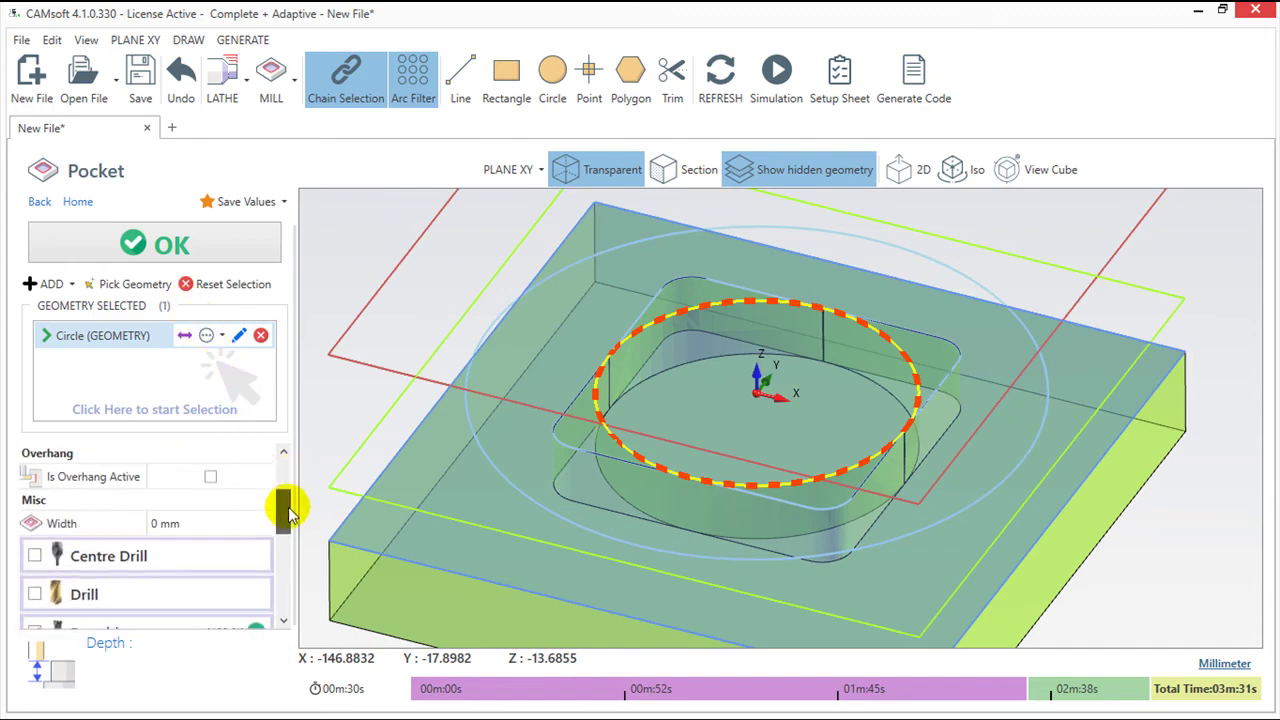
left_click(197, 524)
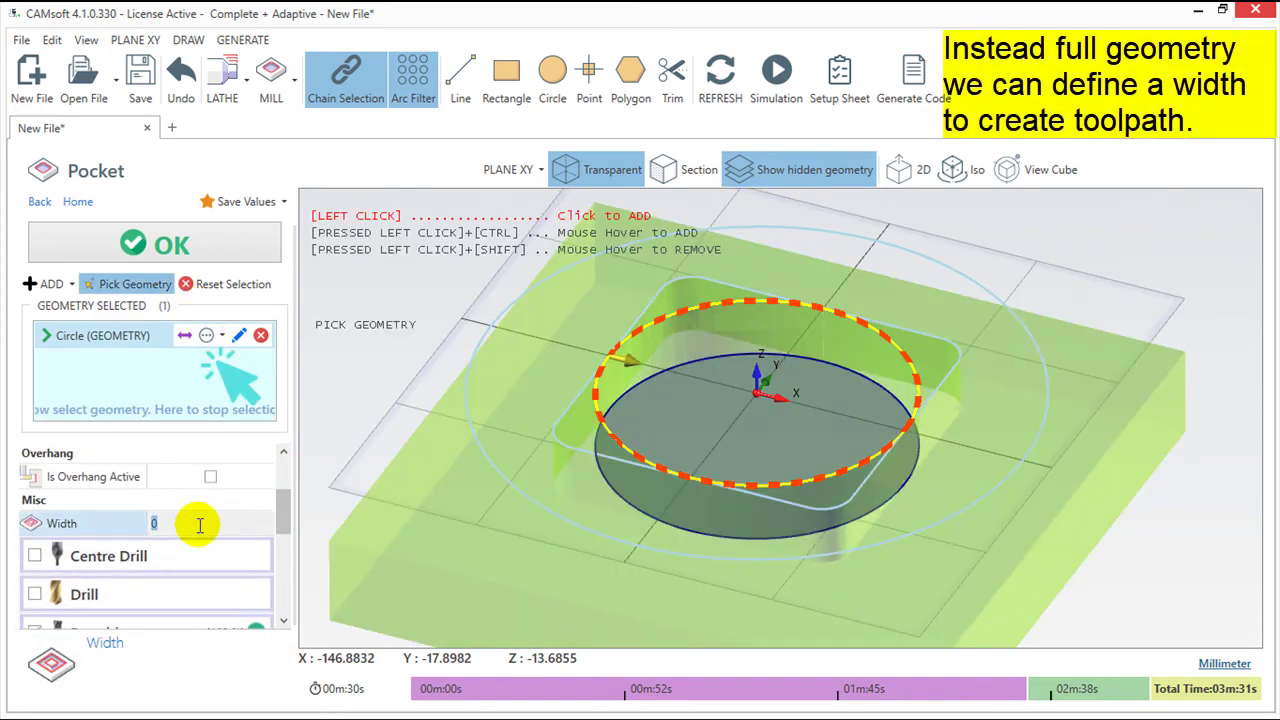
type("30")
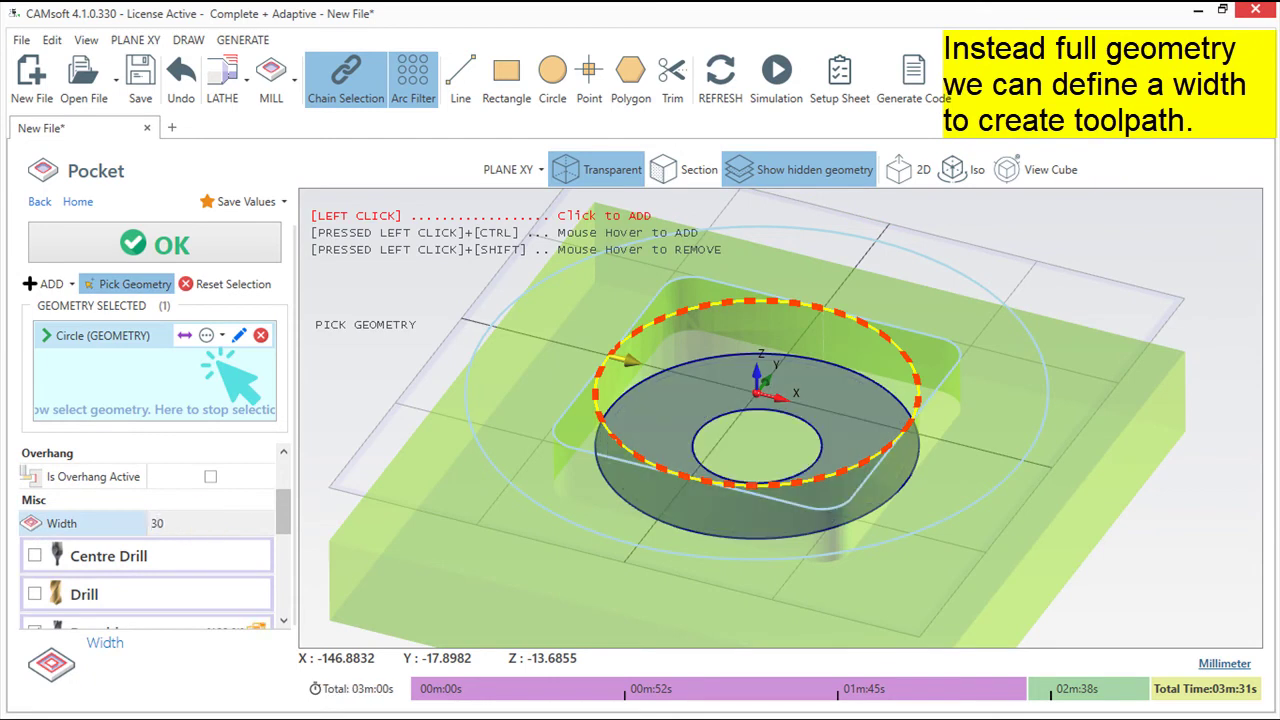
left_click(150, 242)
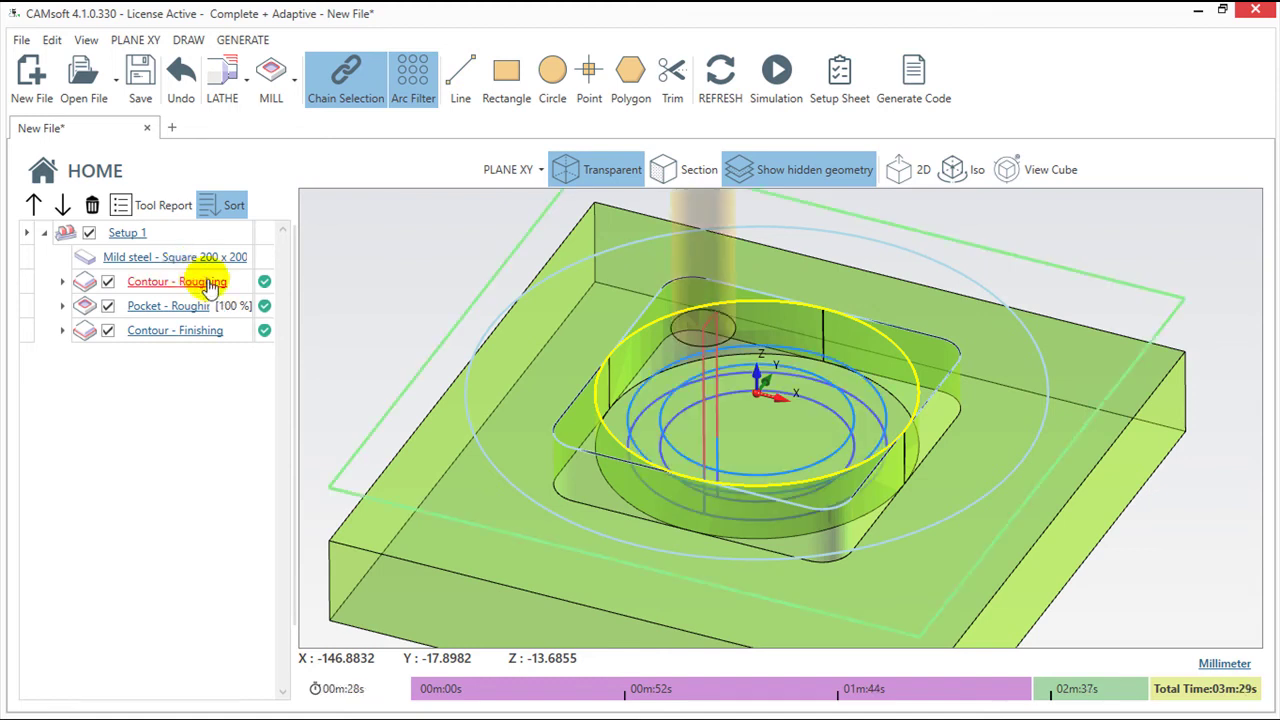
mouse_move(805, 430)
middle_mouse_down()
mouse_move(797, 537)
mouse_move(803, 454)
mouse_move(624, 472)
mouse_move(797, 526)
middle_mouse_up()
middle_click_drag(956, 586, 956, 599)
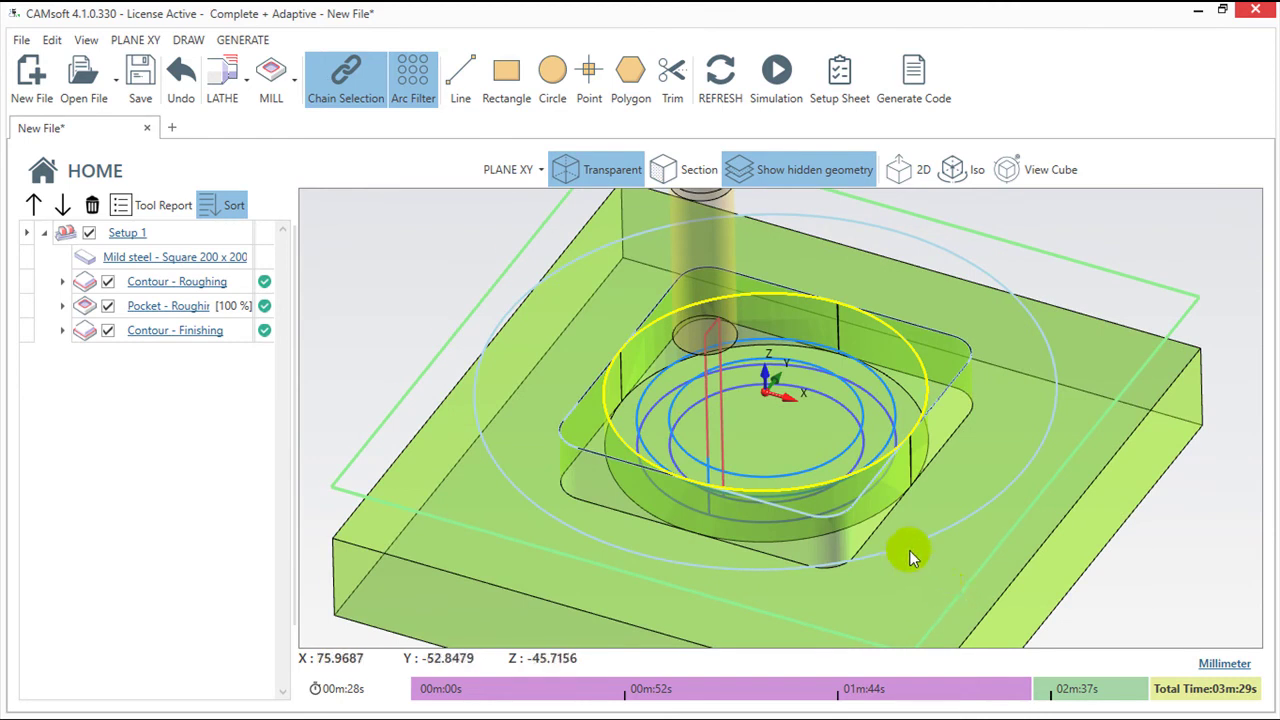
middle_click_drag(909, 551, 909, 561)
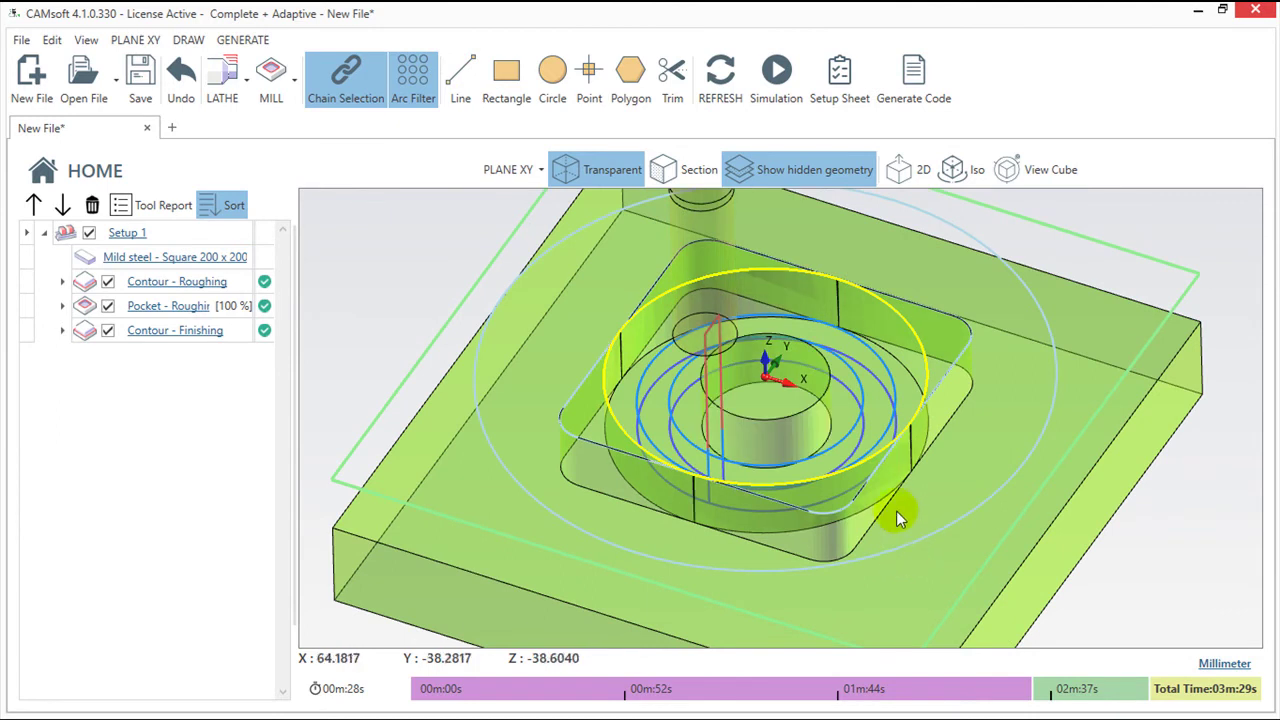
mouse_move(858, 469)
middle_mouse_down()
mouse_move(769, 411)
mouse_move(766, 363)
mouse_move(758, 465)
middle_mouse_up()
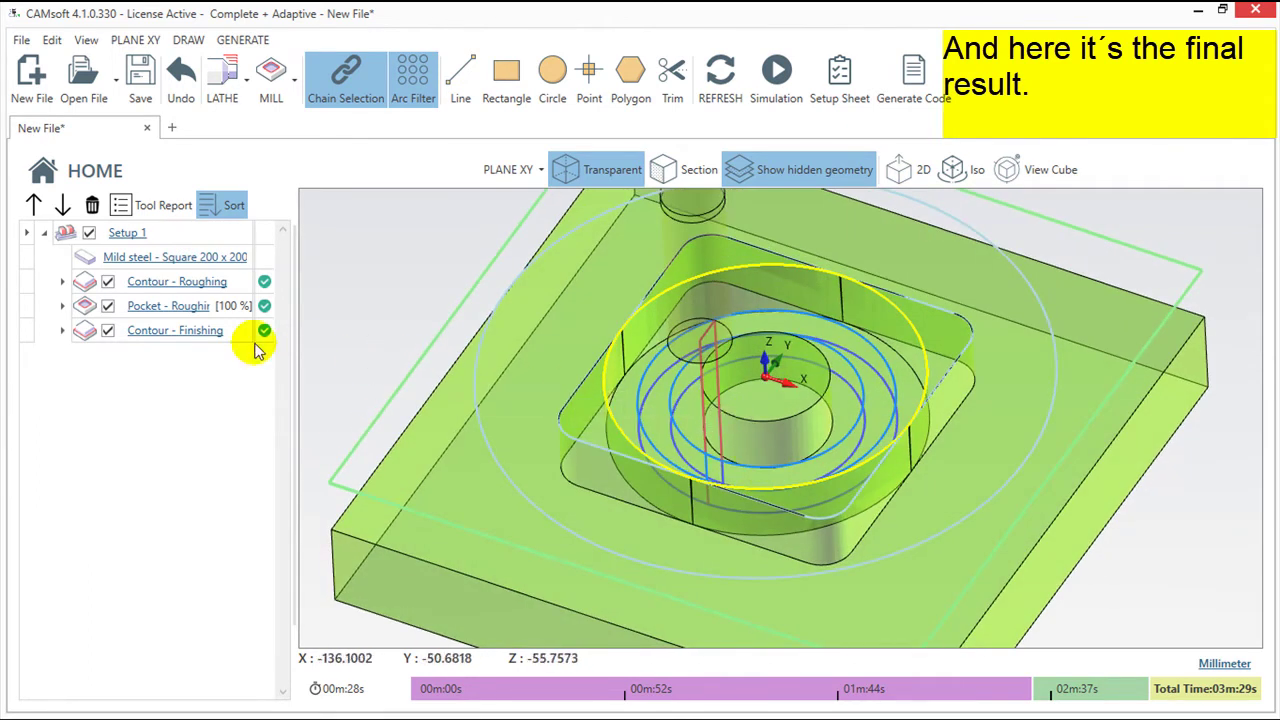
Step: Delete Pocket - Roughing, then open Contour - Finishing for editing in a flat top-down view
right_click(28, 313)
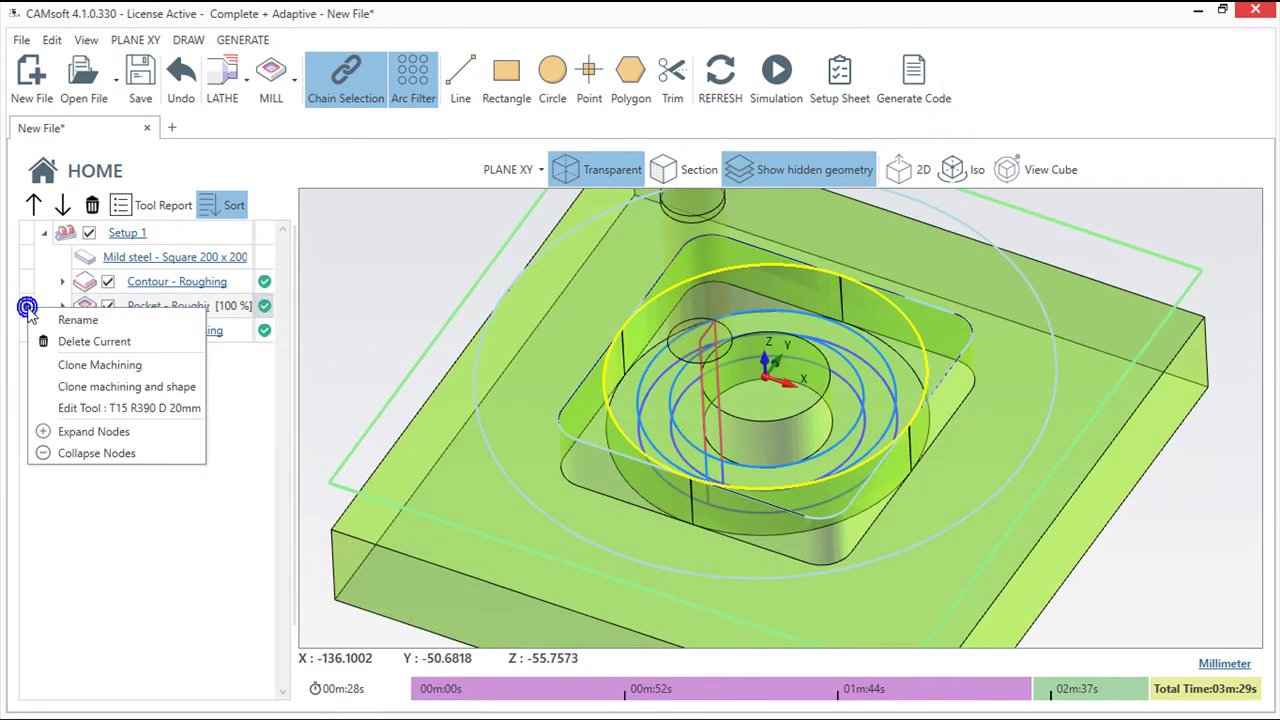
left_click(66, 340)
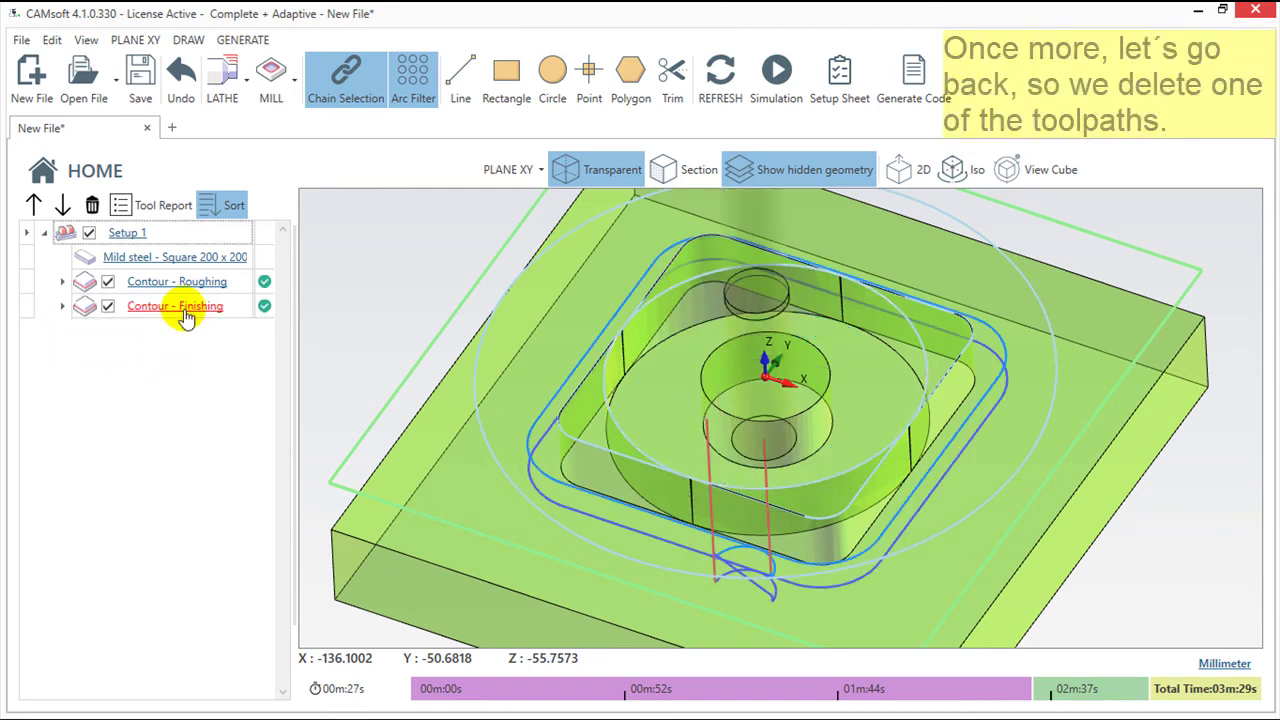
left_click(186, 307)
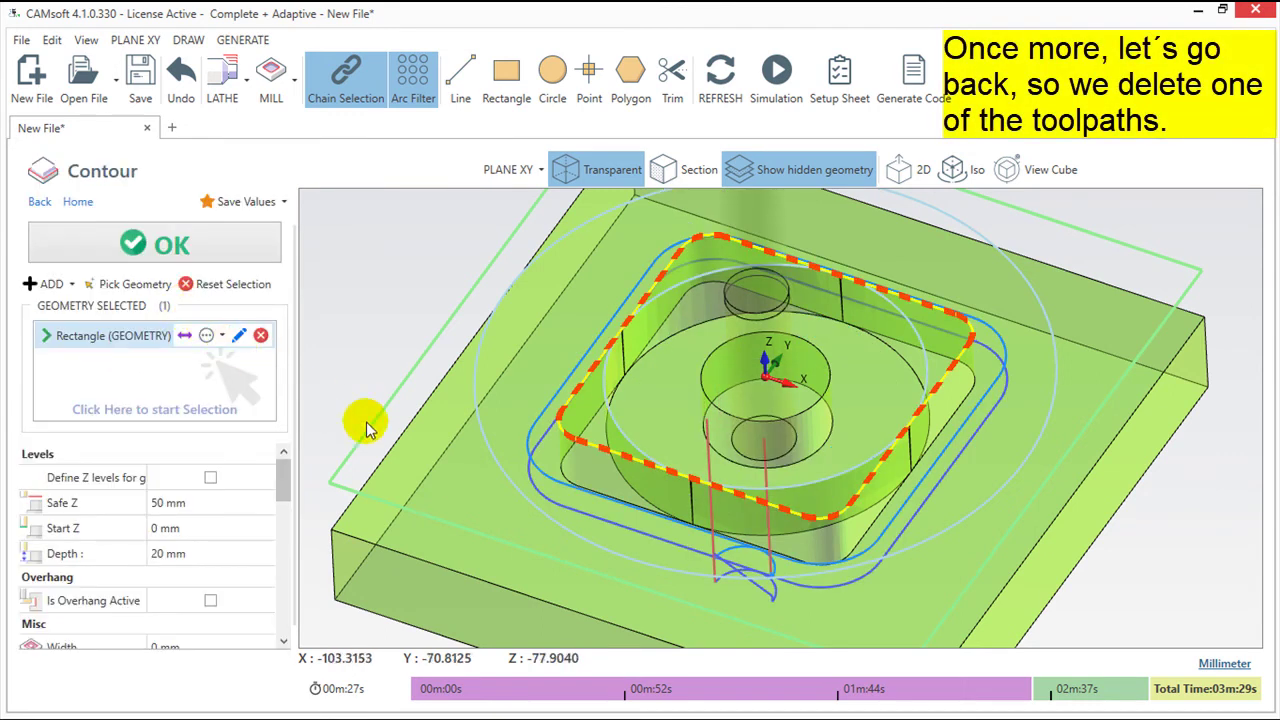
middle_click_drag(679, 512, 773, 437)
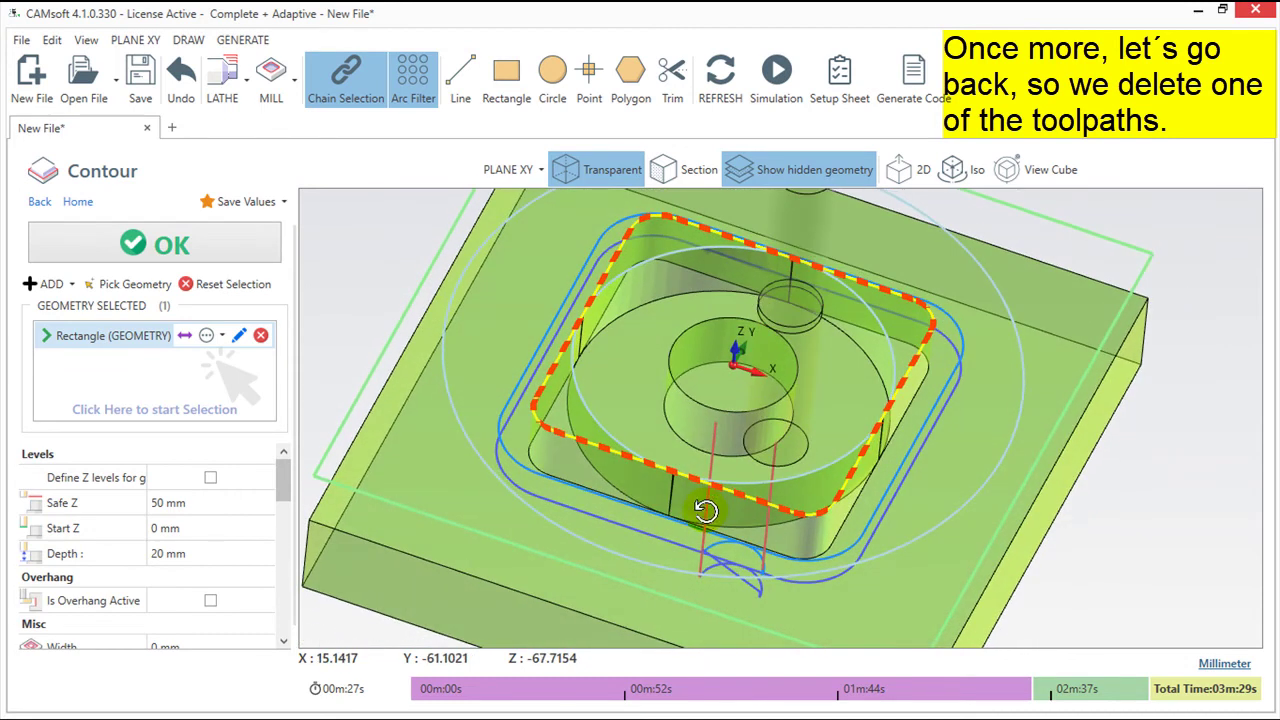
left_click(899, 170)
Step: Set the Contour - Finishing finishing allowance to 10 and apply it
scroll(897, 500, "up", 2)
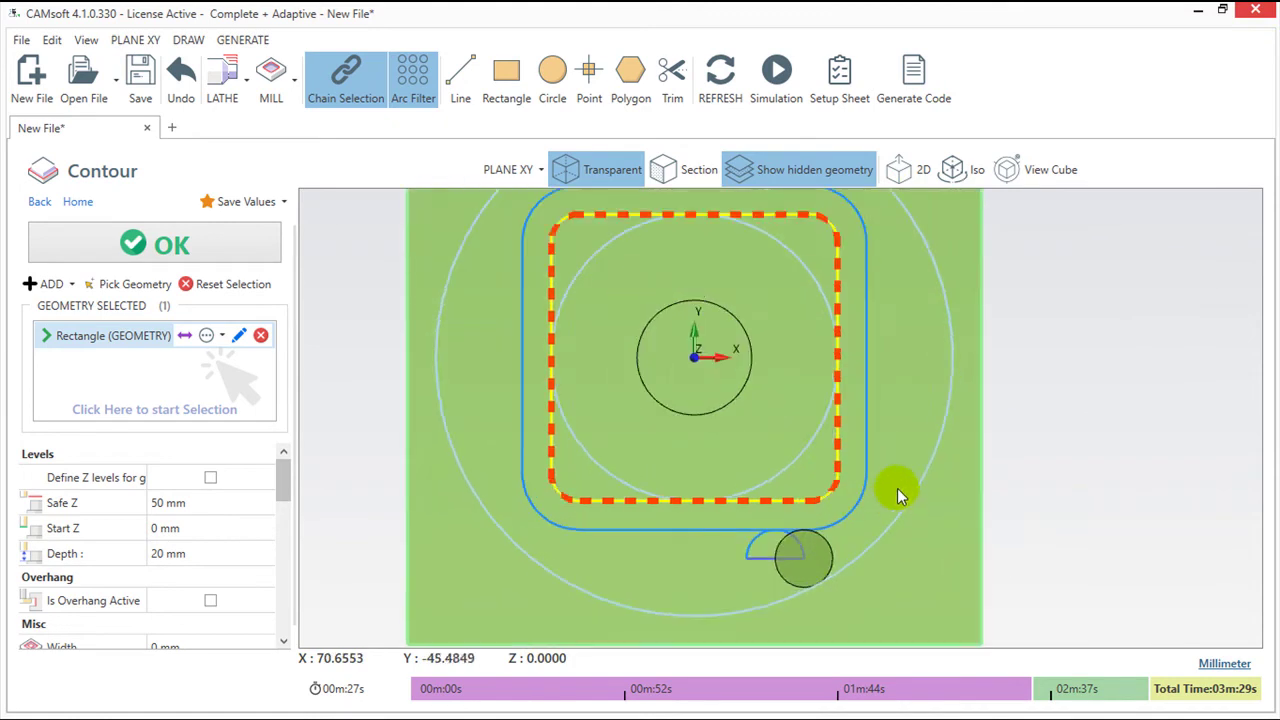
scroll(885, 470, "up", 2)
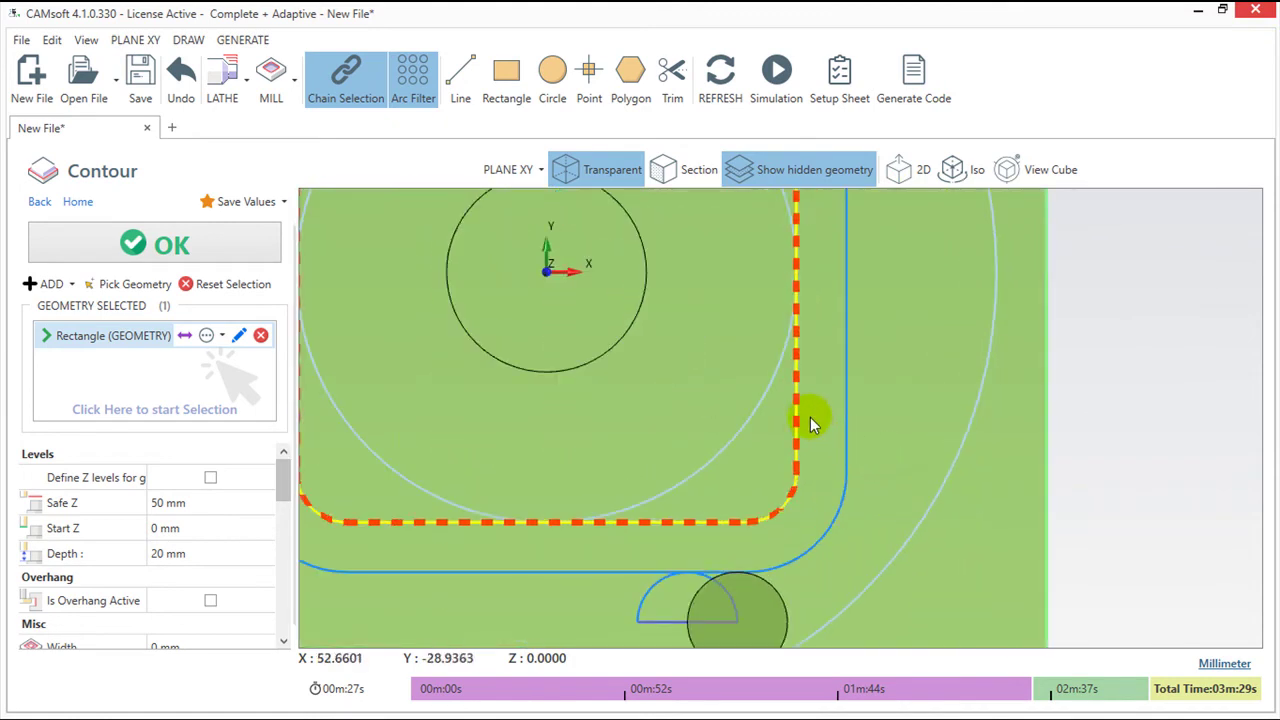
middle_click_drag(810, 418, 796, 598)
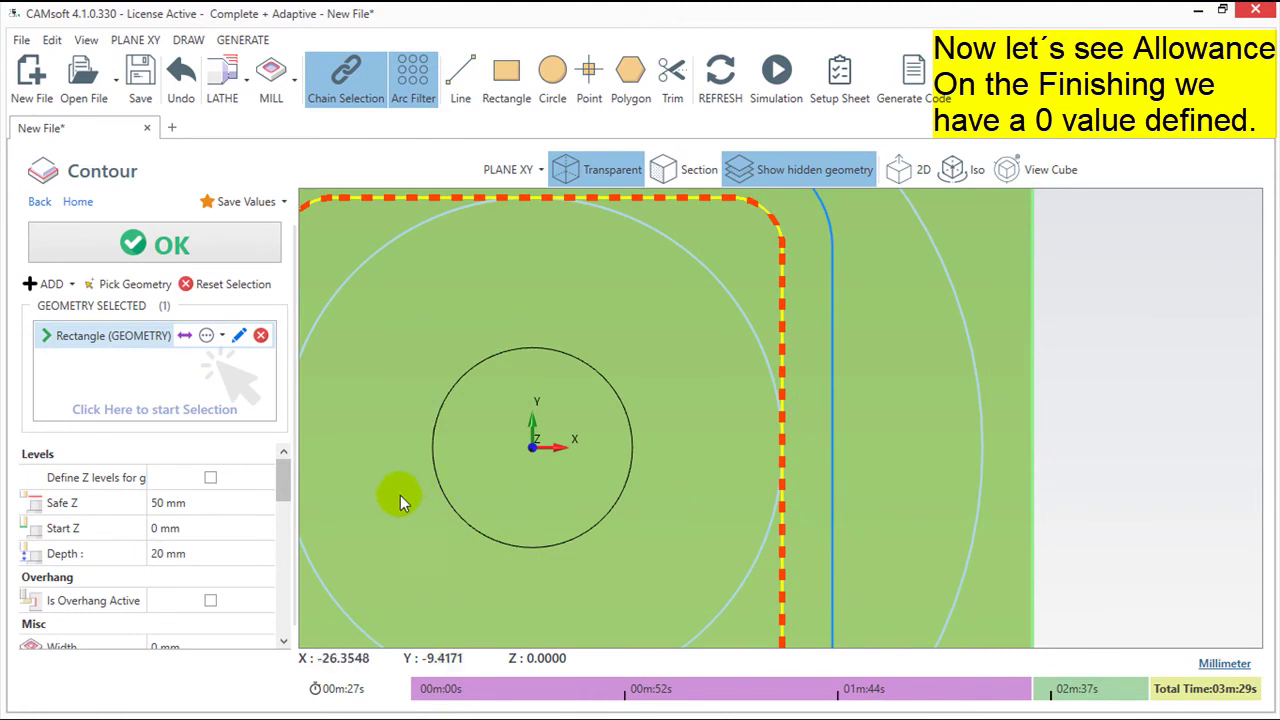
left_click_drag(284, 482, 287, 545)
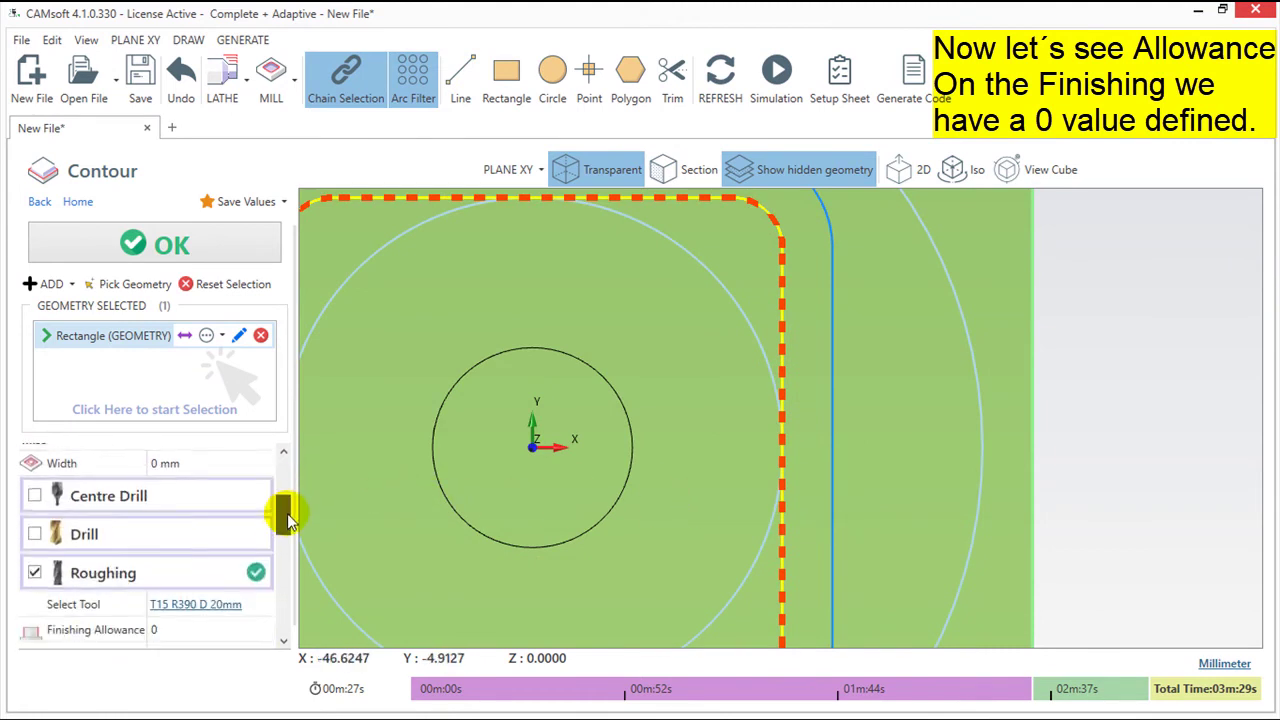
scroll(287, 545, "down", 2)
scroll(288, 545, "up", 3)
scroll(287, 545, "up", 1)
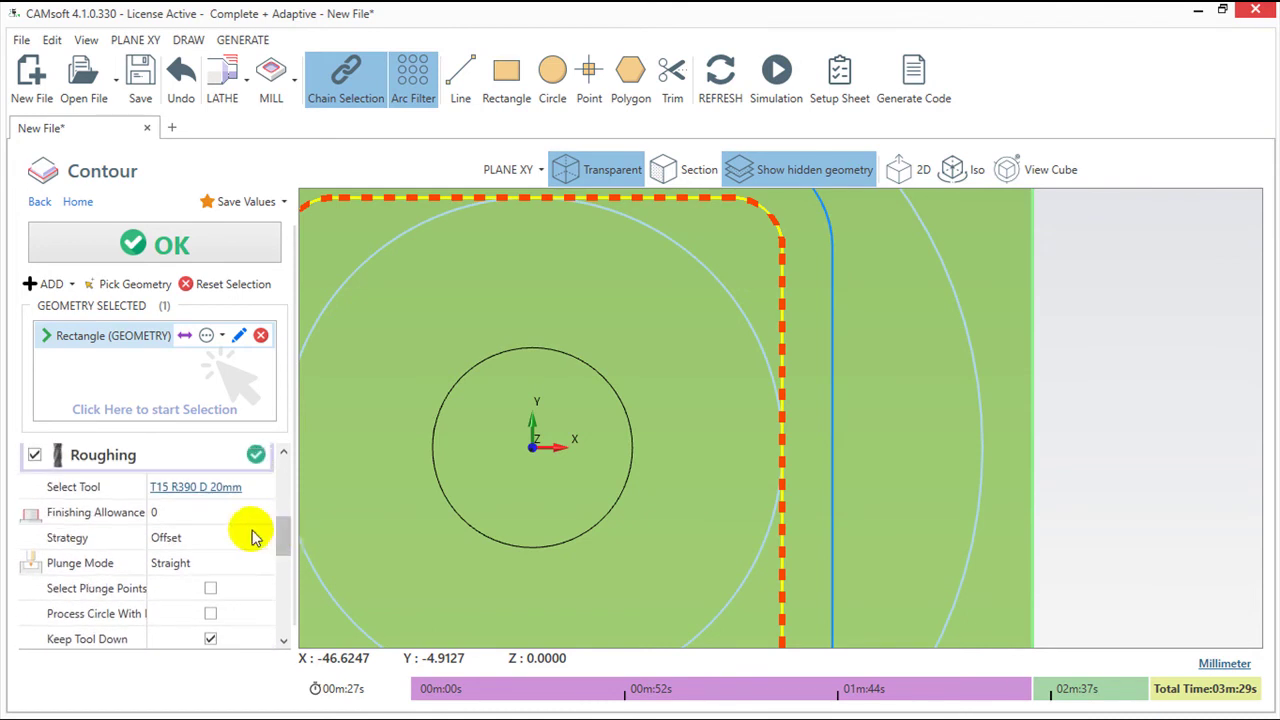
left_click(176, 511)
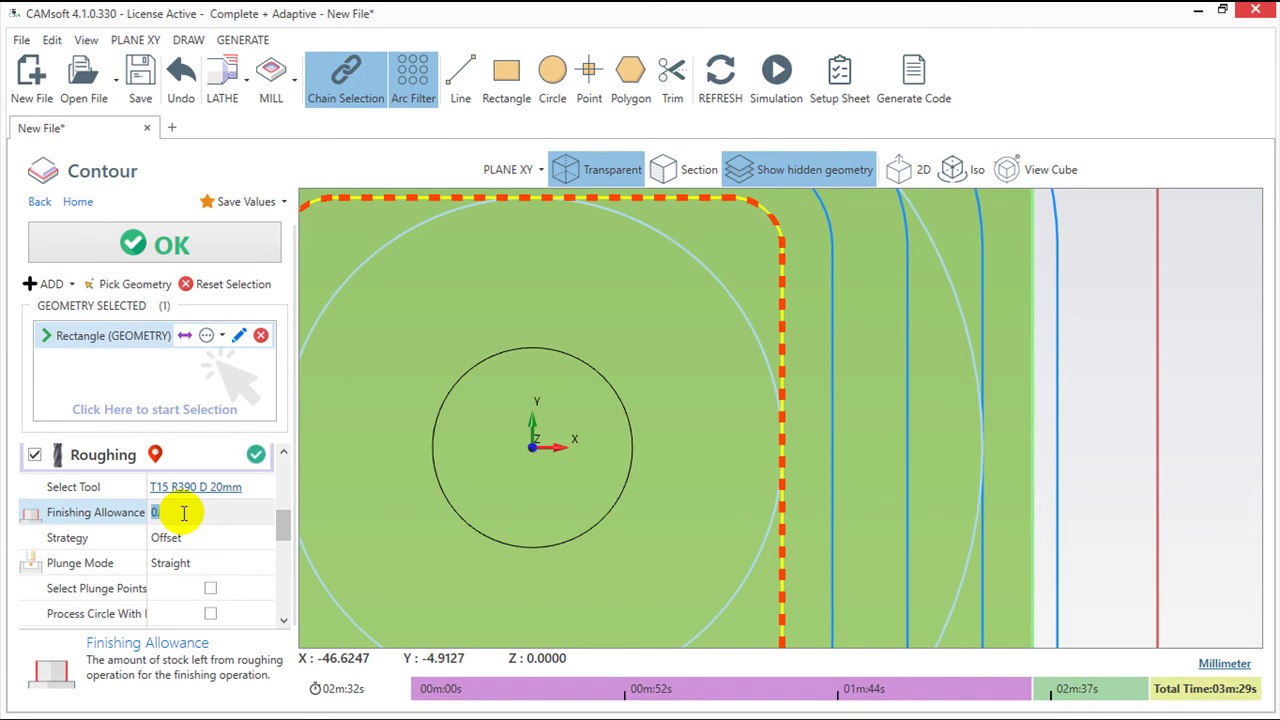
type("10")
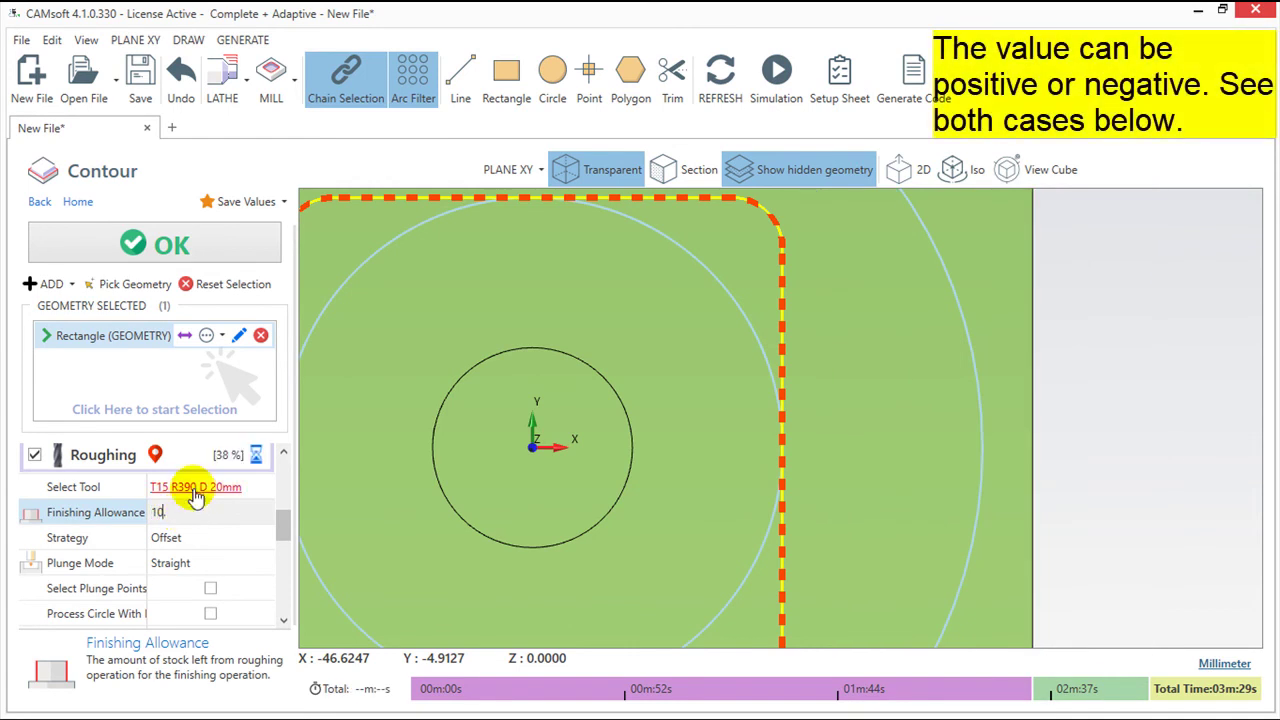
left_click(168, 245)
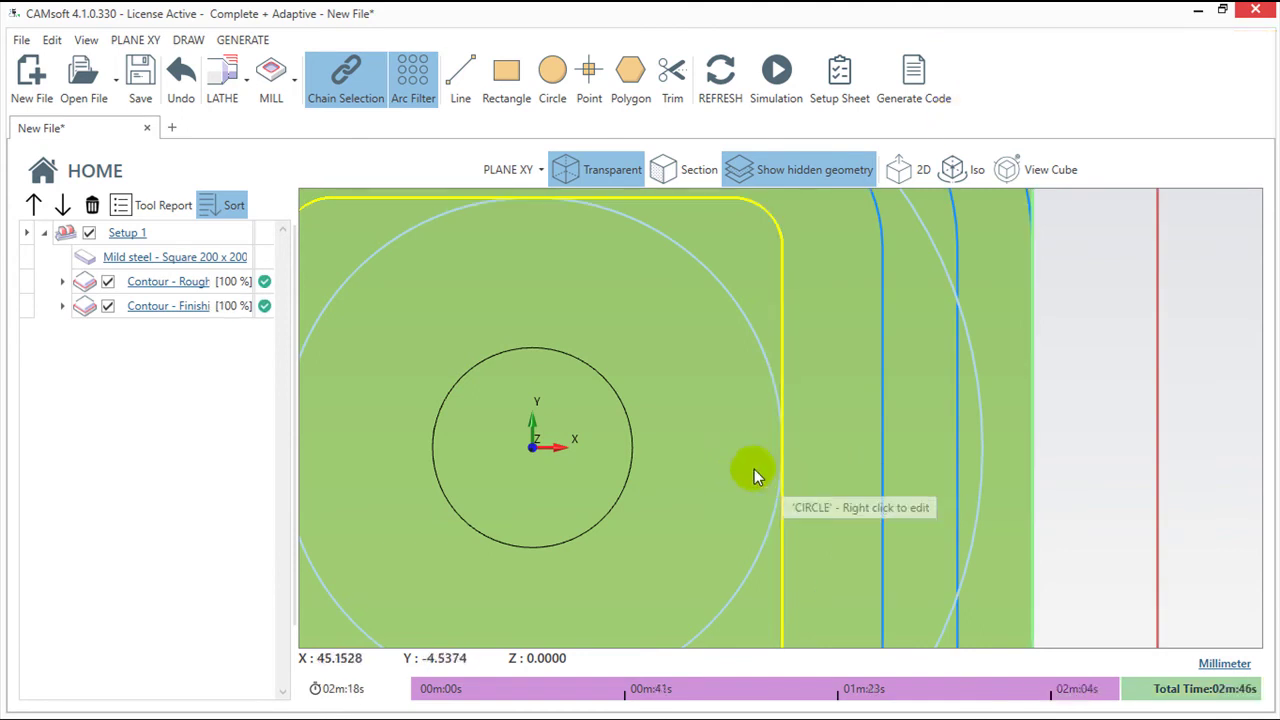
Step: Change the Contour - Finishing allowance to -5 and recalculate the toolpaths
left_click(190, 307)
mouse_move(283, 492)
left_mouse_down()
mouse_move(285, 530)
mouse_move(206, 500)
left_mouse_up()
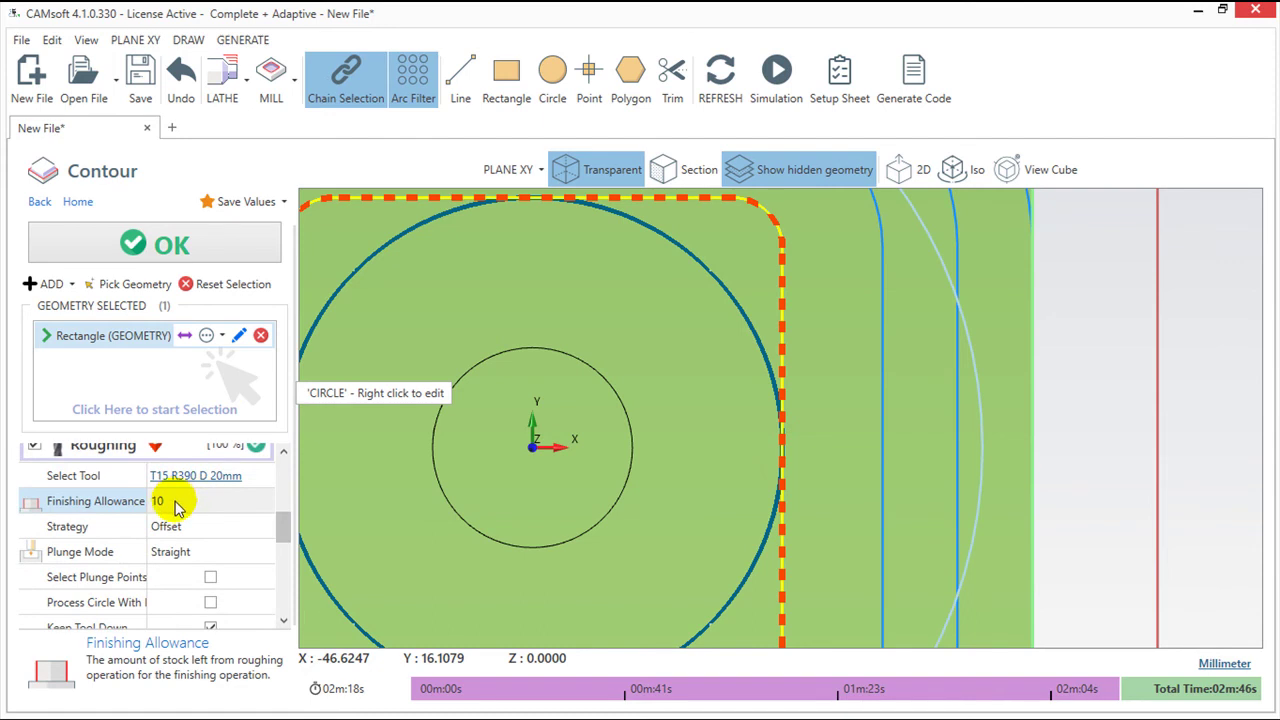
type("-5.")
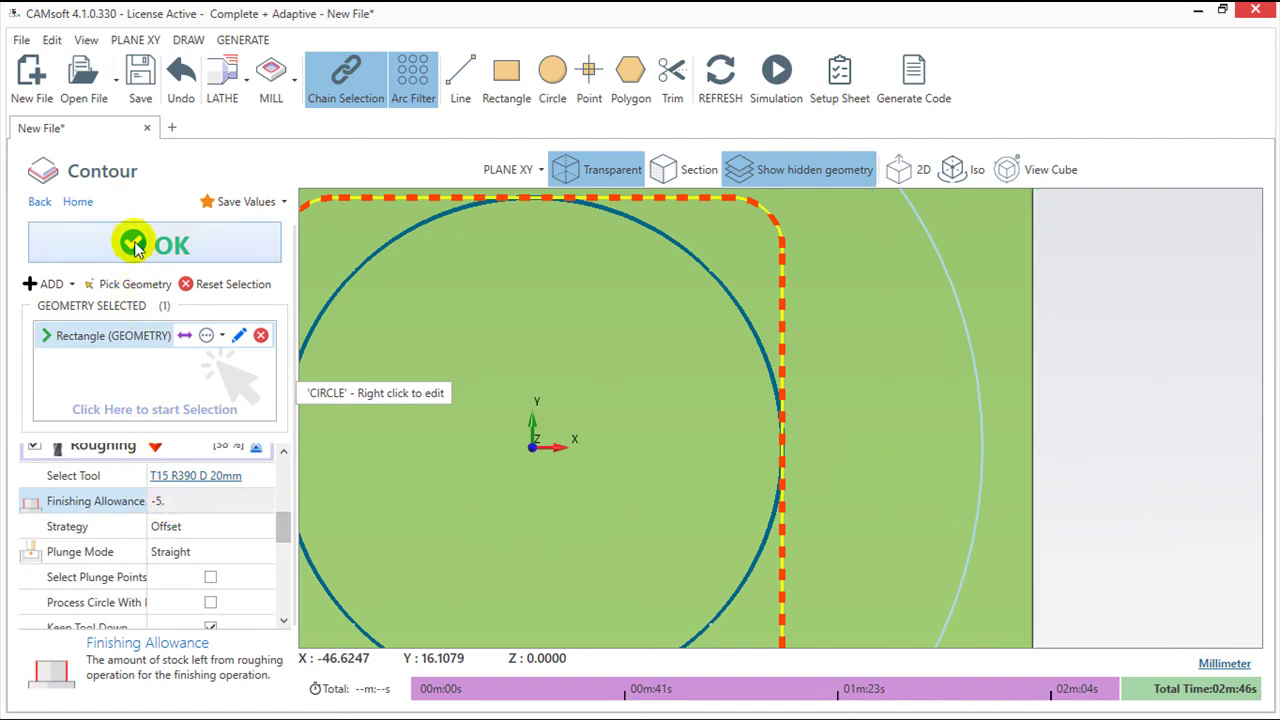
left_click(135, 241)
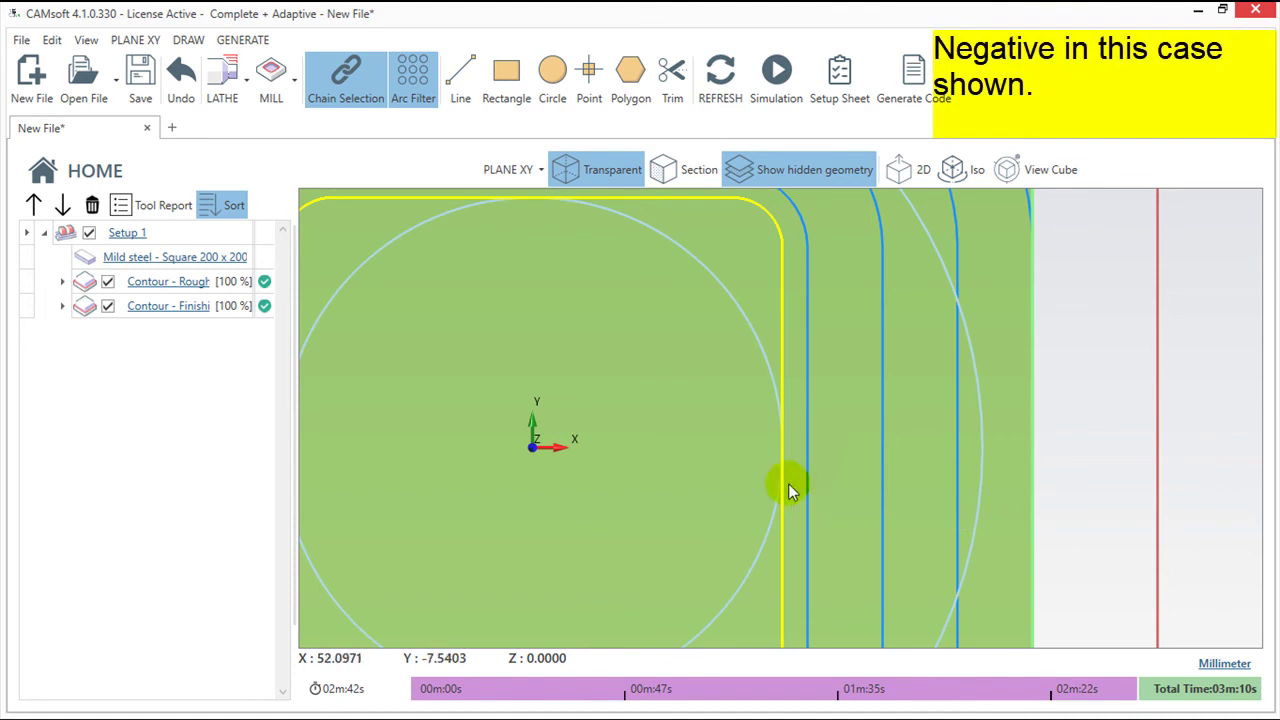
Step: Reset the Contour - Finishing finishing allowance from -5 to 0 and recalculate
left_click(172, 307)
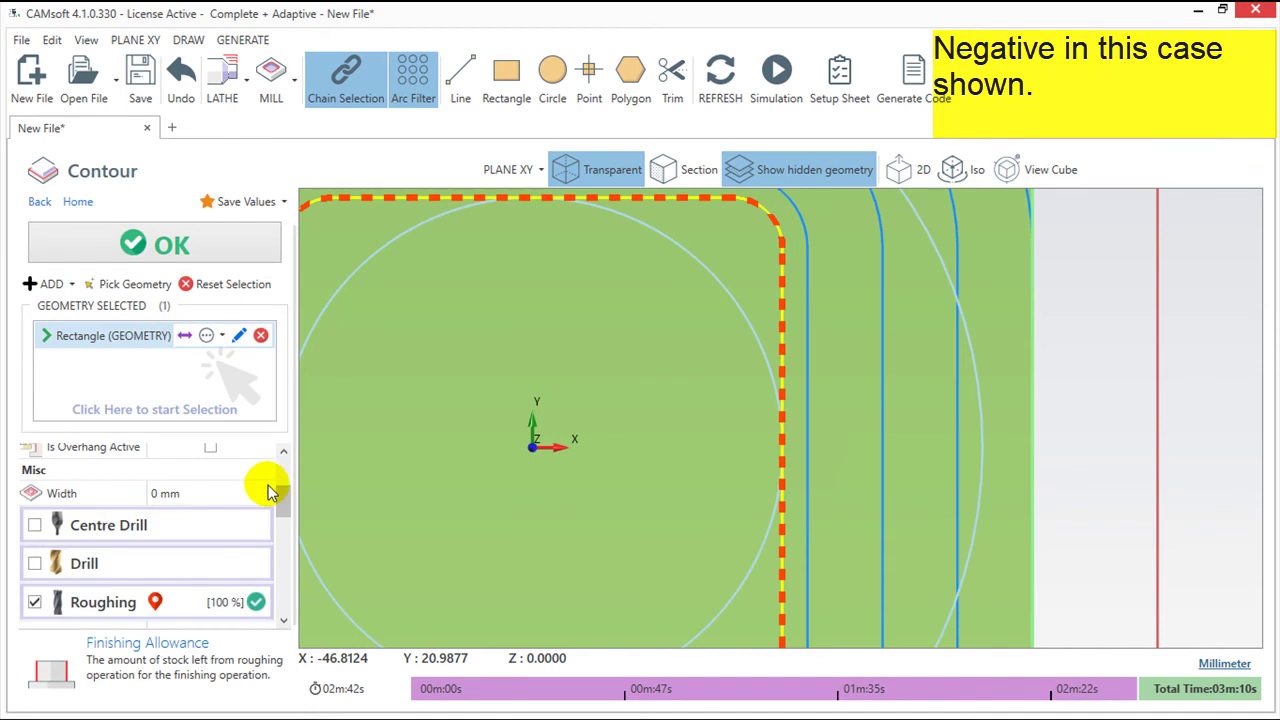
mouse_move(281, 503)
left_mouse_down()
mouse_move(287, 540)
mouse_move(284, 530)
left_mouse_up()
left_click(172, 478)
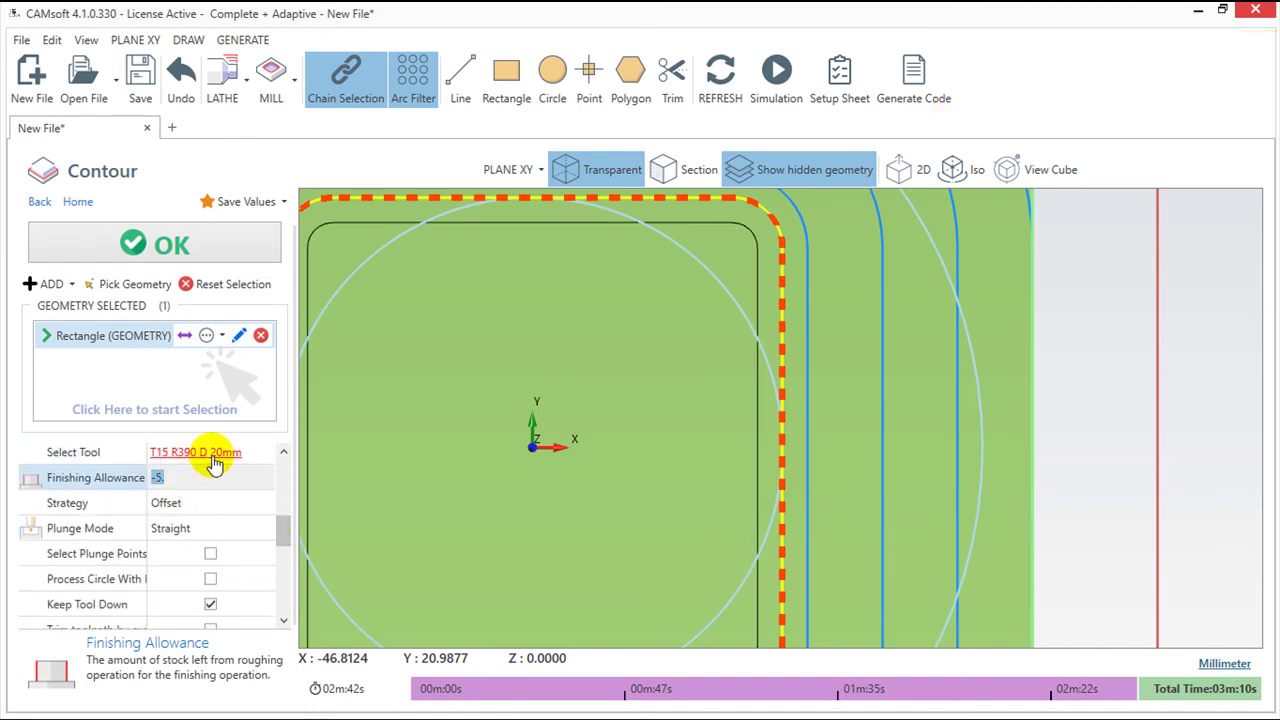
type("0")
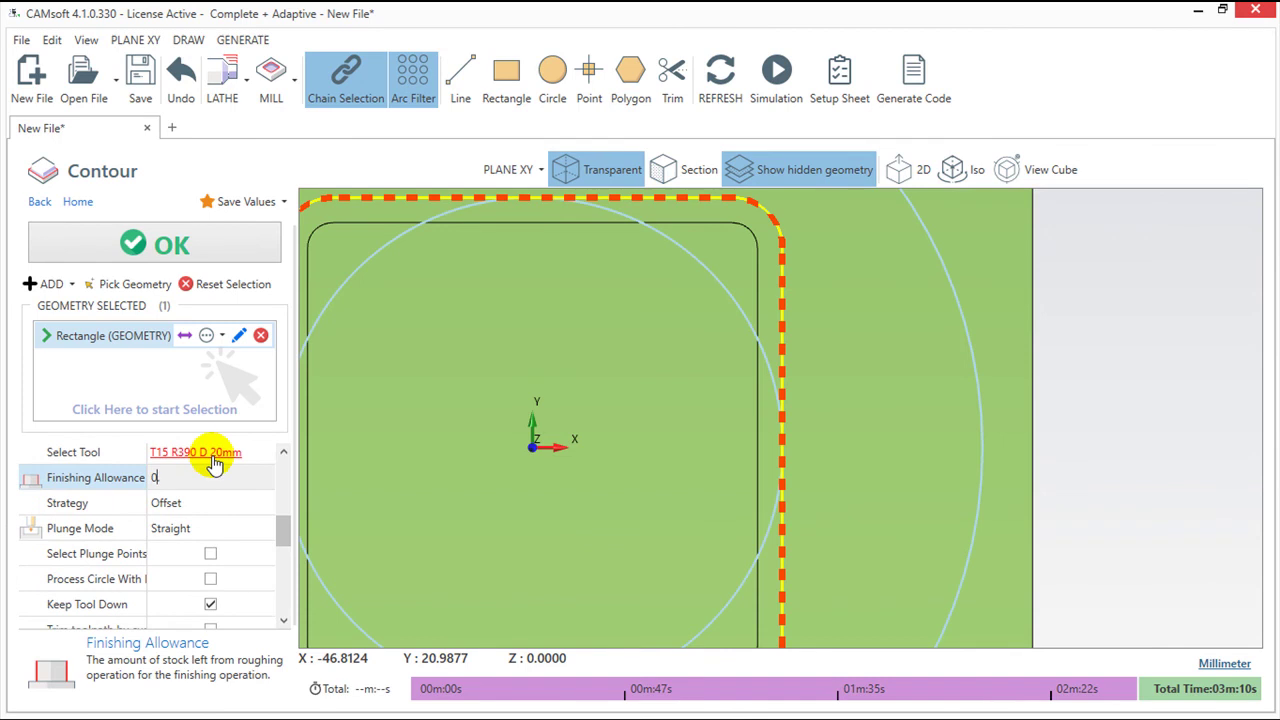
type(".")
left_click(168, 246)
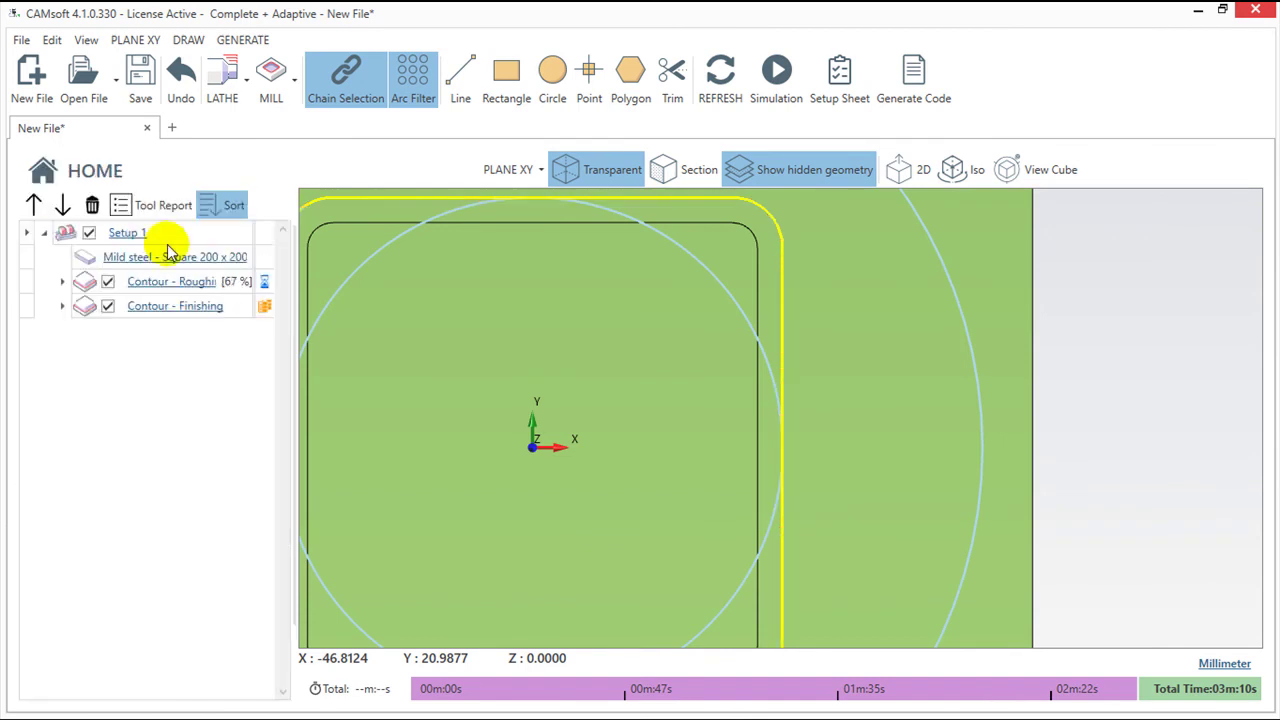
mouse_move(492, 521)
middle_mouse_down()
mouse_move(496, 405)
mouse_move(646, 374)
mouse_move(752, 400)
middle_mouse_up()
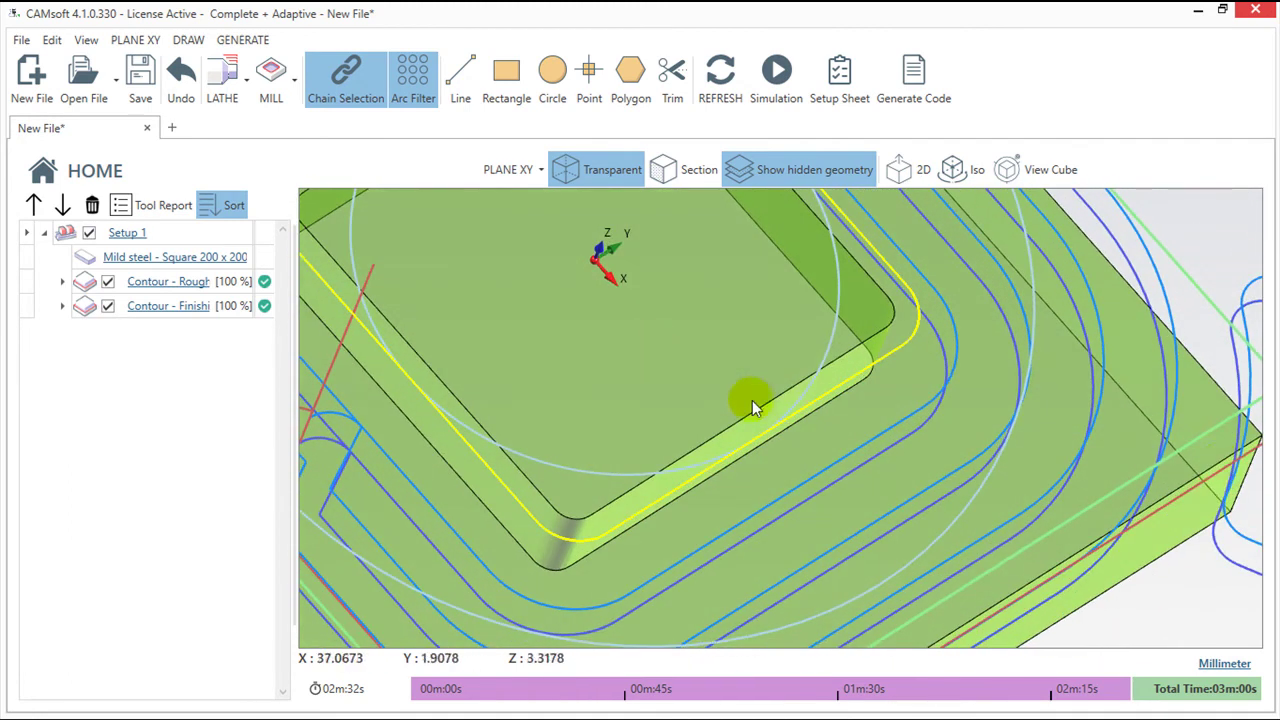
mouse_move(1237, 468)
middle_mouse_down()
mouse_move(1229, 371)
mouse_move(1134, 420)
middle_mouse_up()
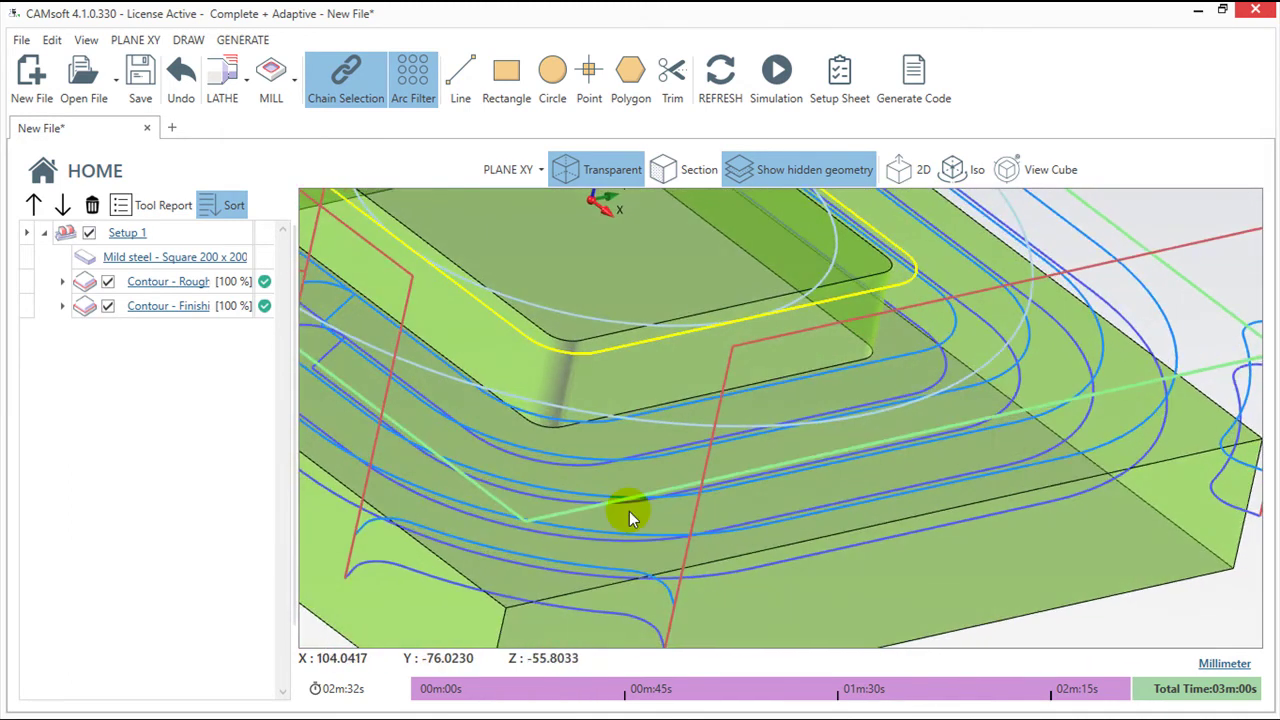
scroll(629, 511, "down", 3)
scroll(576, 552, "down", 1)
mouse_move(610, 565)
middle_mouse_down()
mouse_move(694, 557)
mouse_move(714, 523)
middle_mouse_up()
mouse_move(443, 520)
middle_mouse_down()
mouse_move(417, 580)
mouse_move(451, 614)
middle_mouse_up()
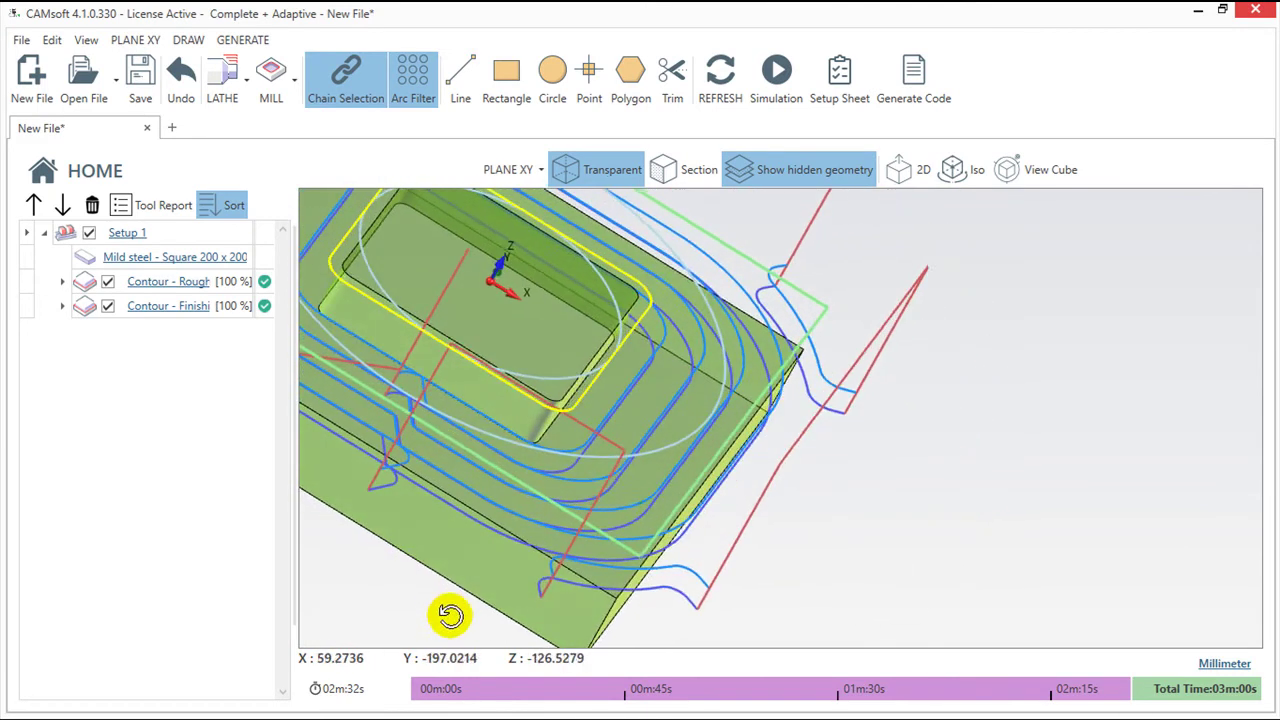
scroll(746, 297, "up", 2)
scroll(729, 328, "up", 1)
scroll(729, 328, "down", 2)
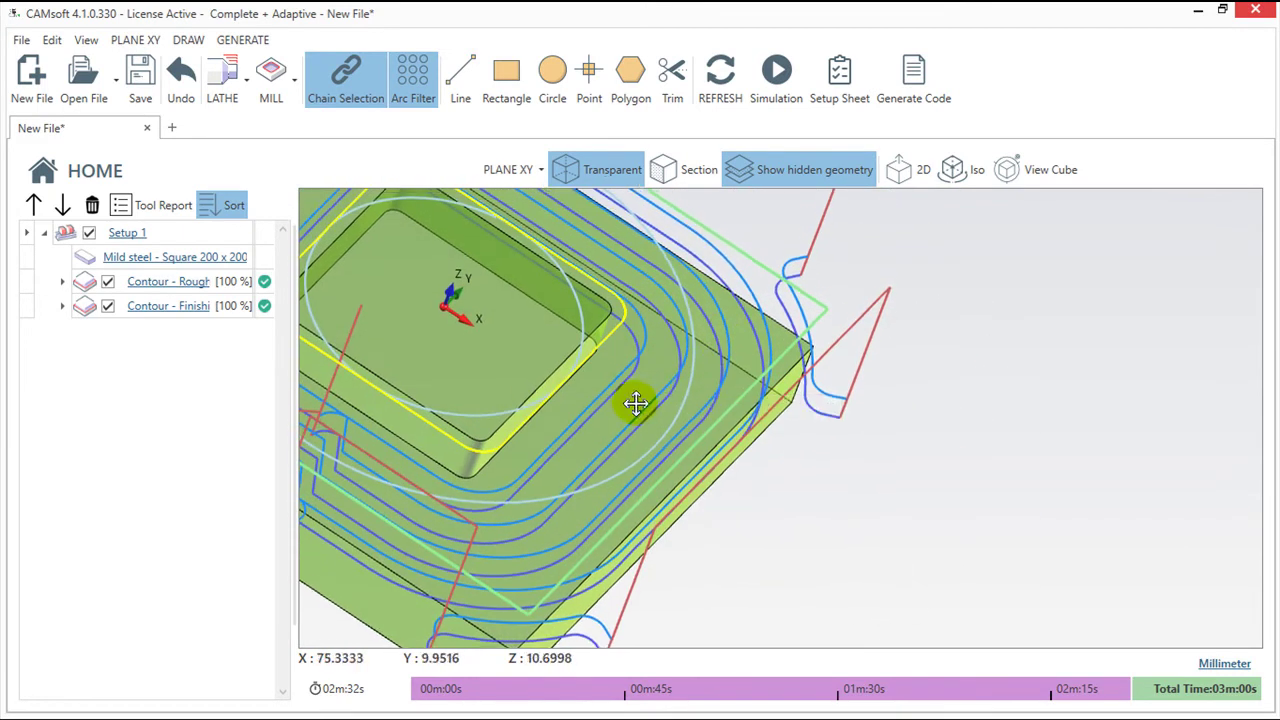
scroll(634, 403, "down", 2)
mouse_move(978, 438)
middle_mouse_down()
mouse_move(960, 270)
mouse_move(891, 251)
mouse_move(940, 306)
middle_mouse_up()
mouse_move(1140, 625)
middle_mouse_down()
mouse_move(1200, 609)
mouse_move(1230, 575)
middle_mouse_up()
mouse_move(947, 401)
middle_mouse_down()
mouse_move(986, 380)
mouse_move(994, 415)
middle_mouse_up()
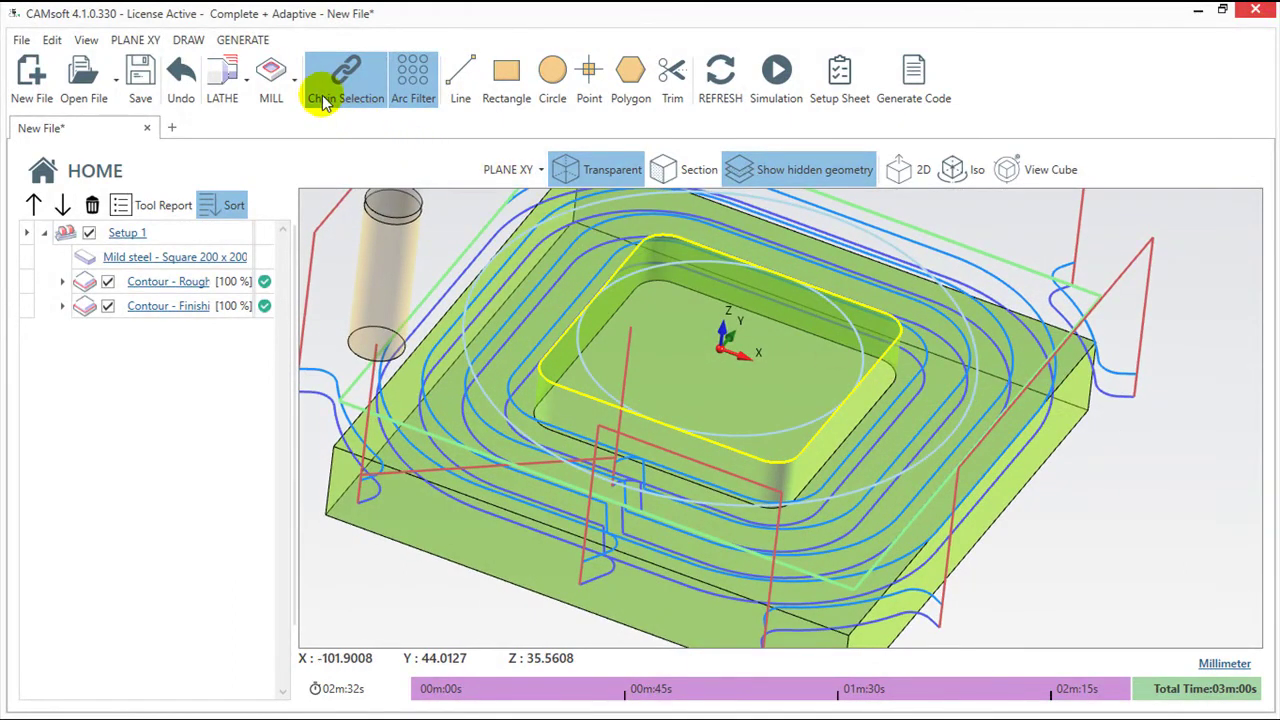
Step: Create a circle centred at X 0, Y 0 with radius 20
left_click(295, 82)
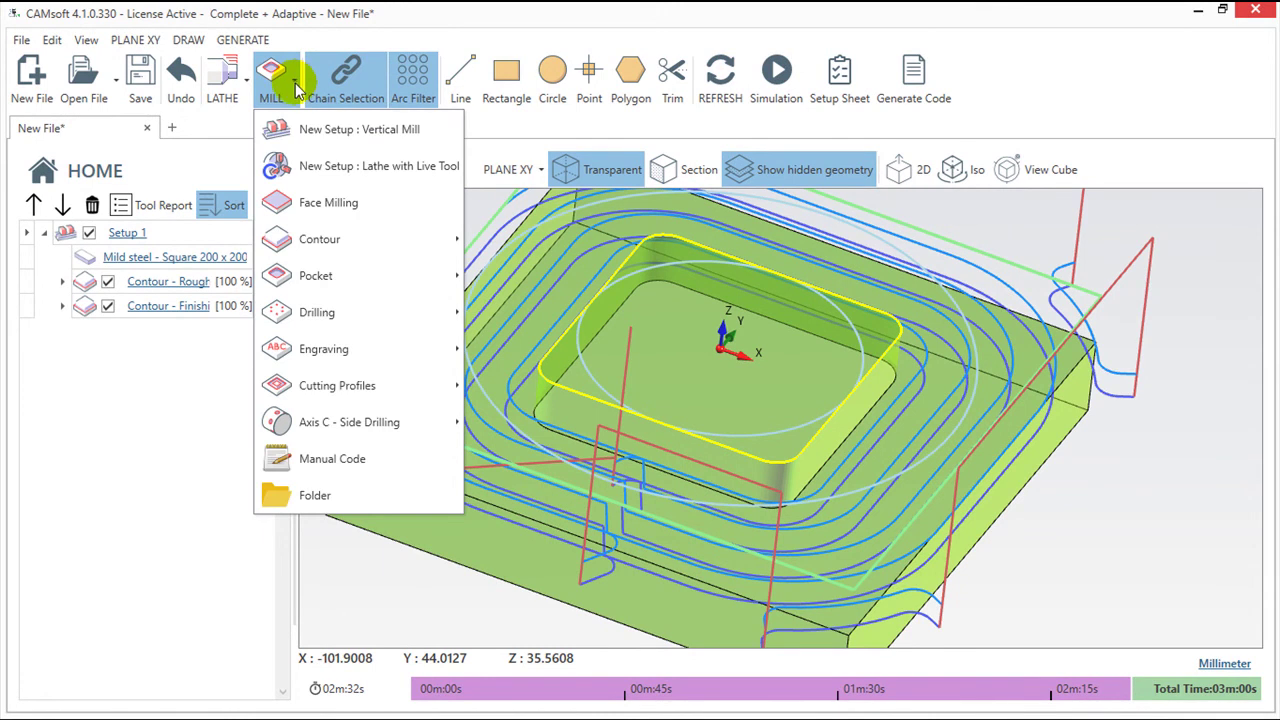
mouse_move(320, 239)
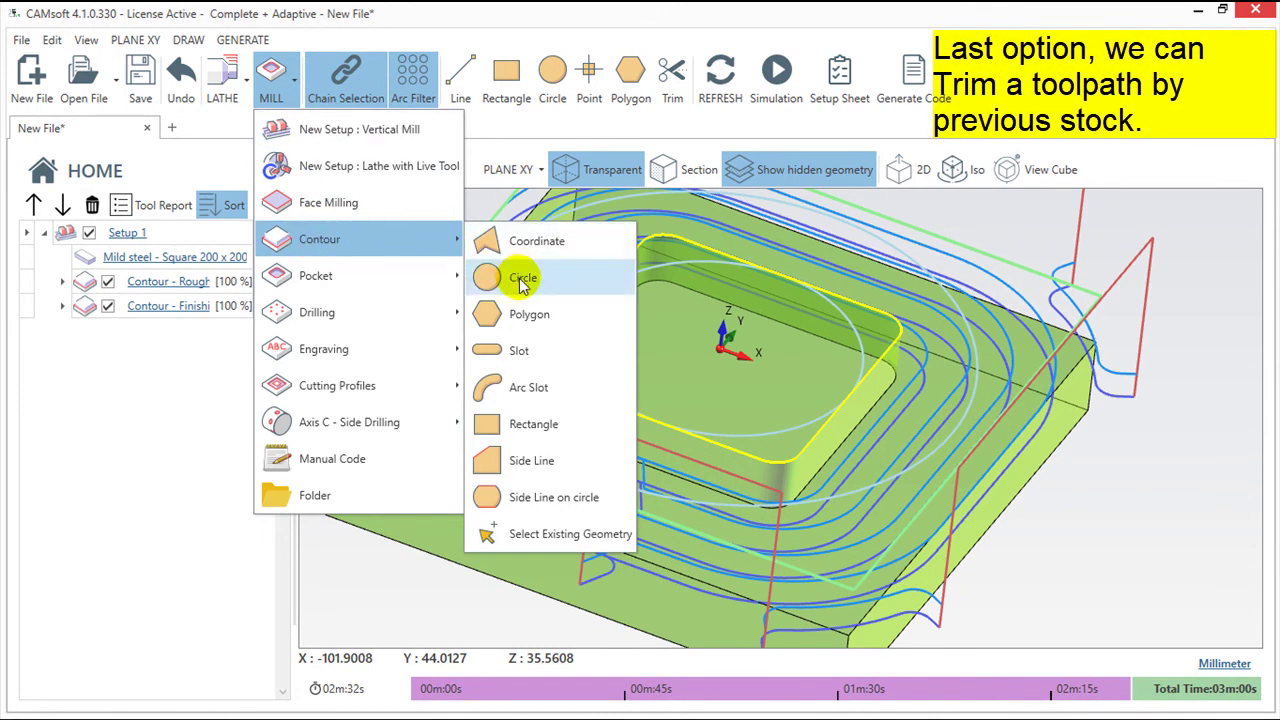
left_click(521, 283)
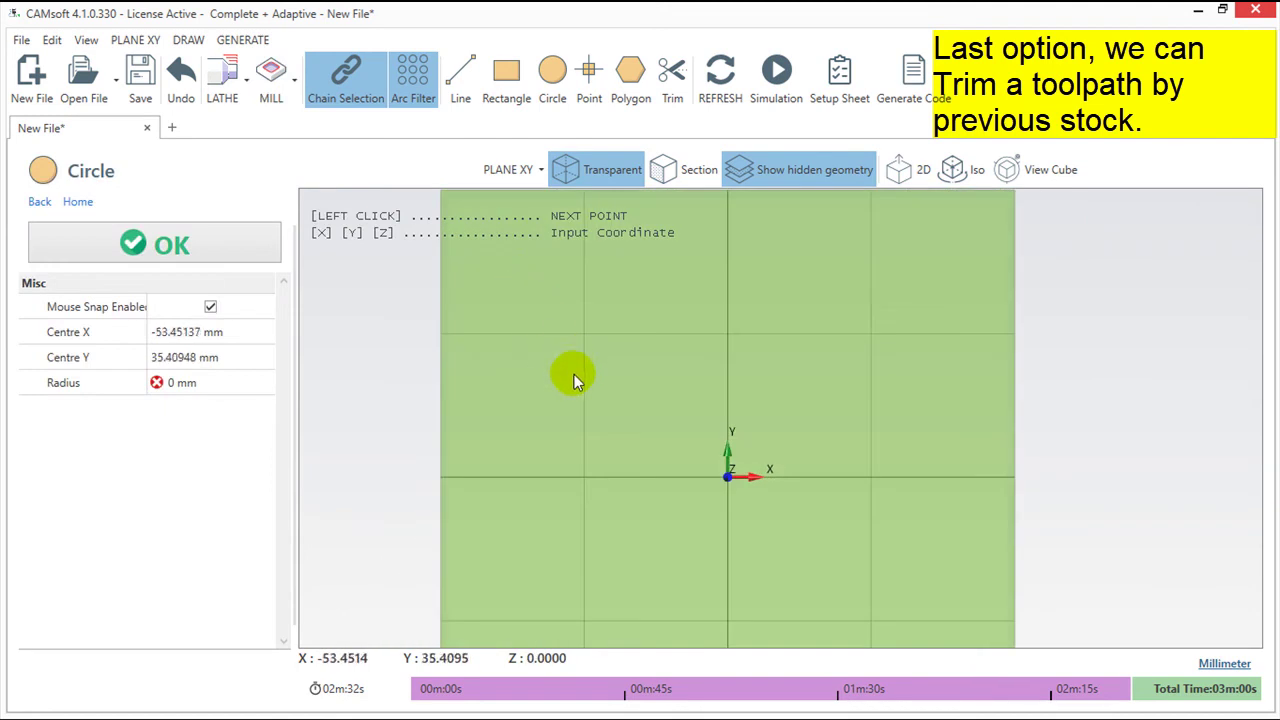
left_click(256, 331)
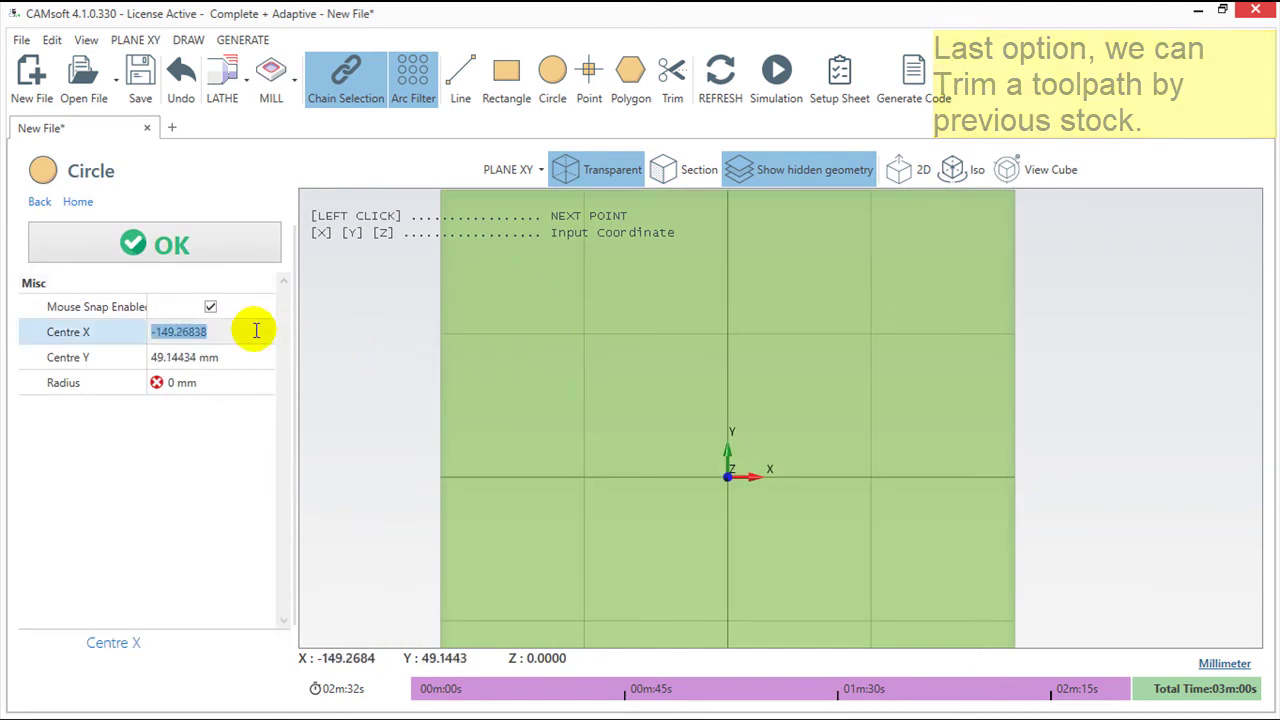
type("0")
left_click(248, 357)
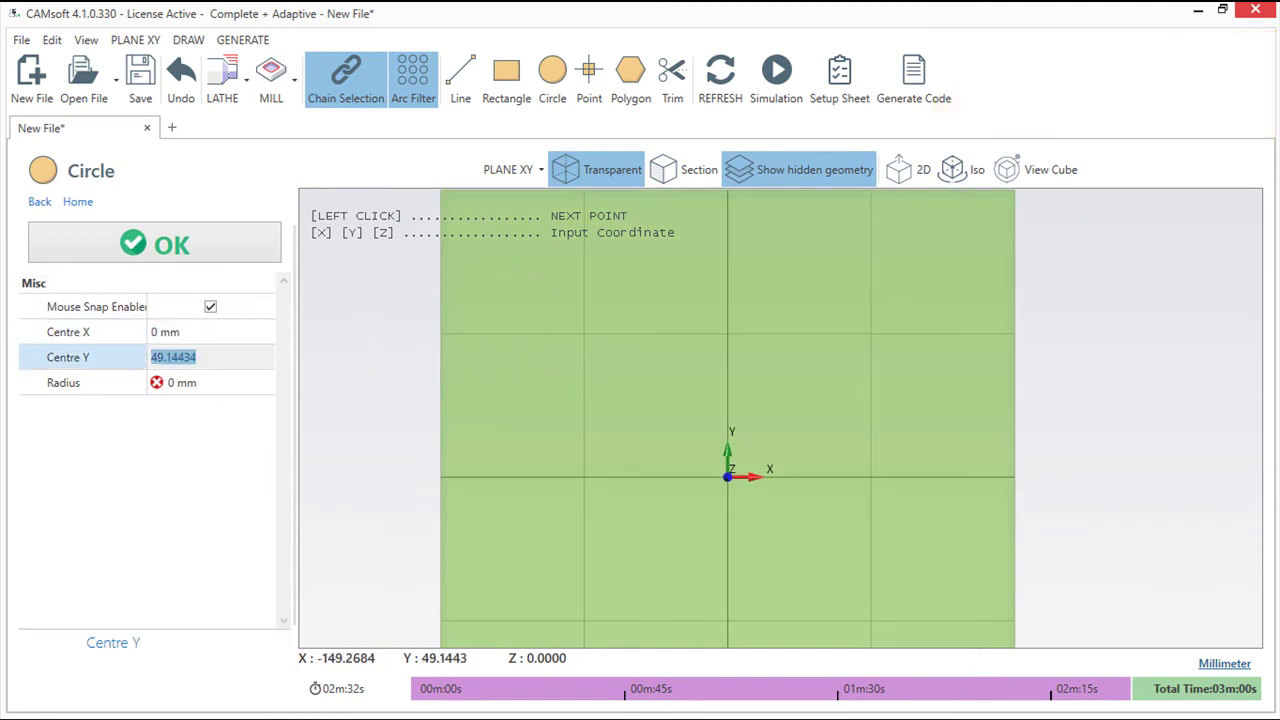
type("0")
left_click(221, 386)
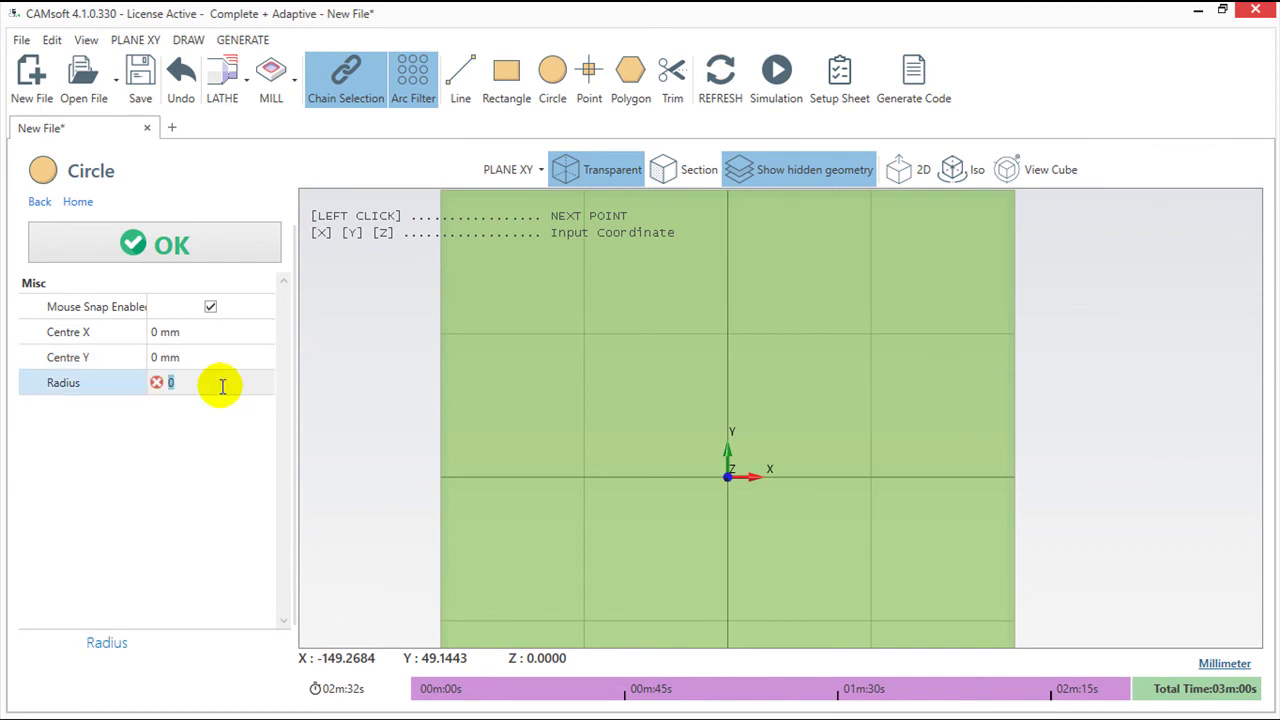
type("20")
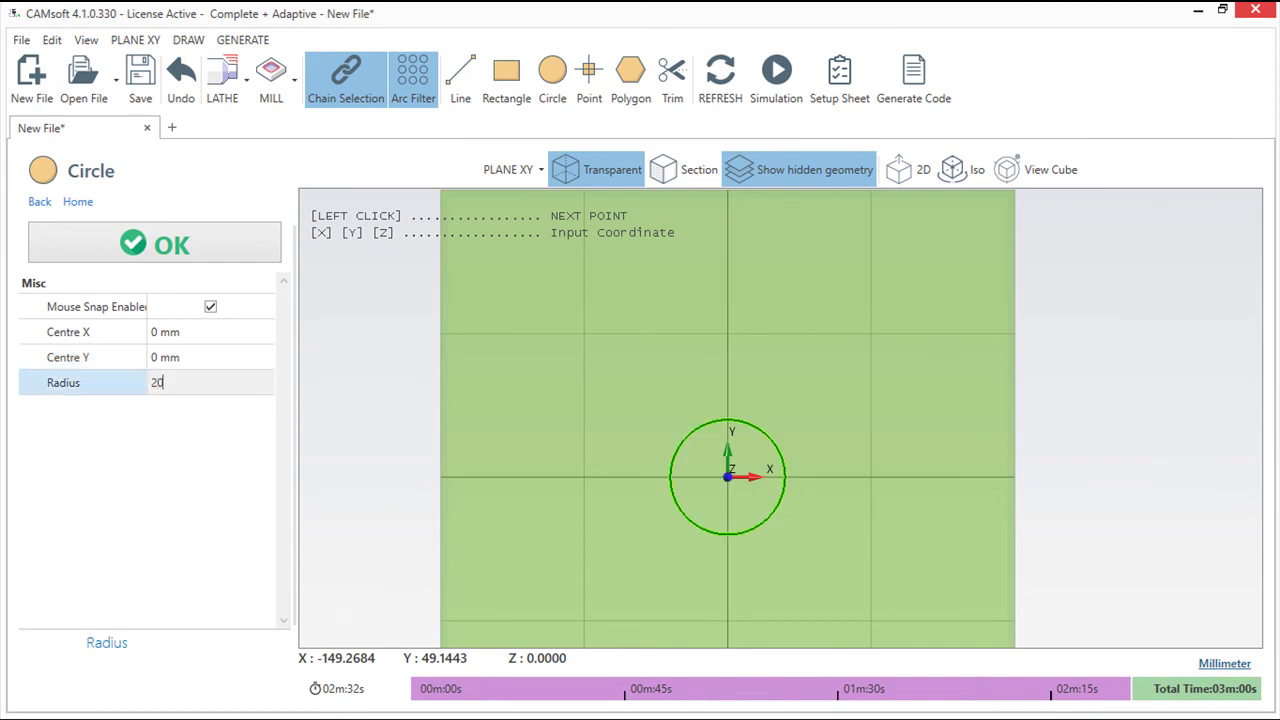
left_click(165, 247)
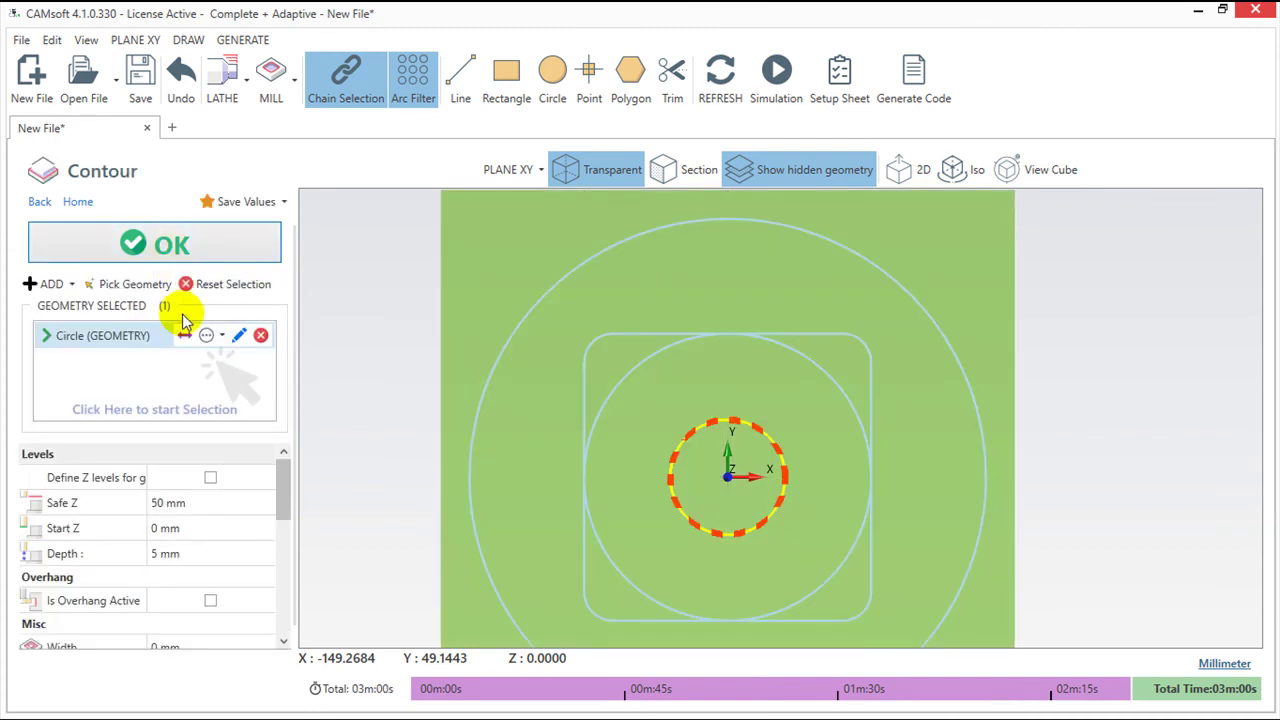
Step: Pick the circle as contour geometry and set the cut depth to 20
left_click(184, 337)
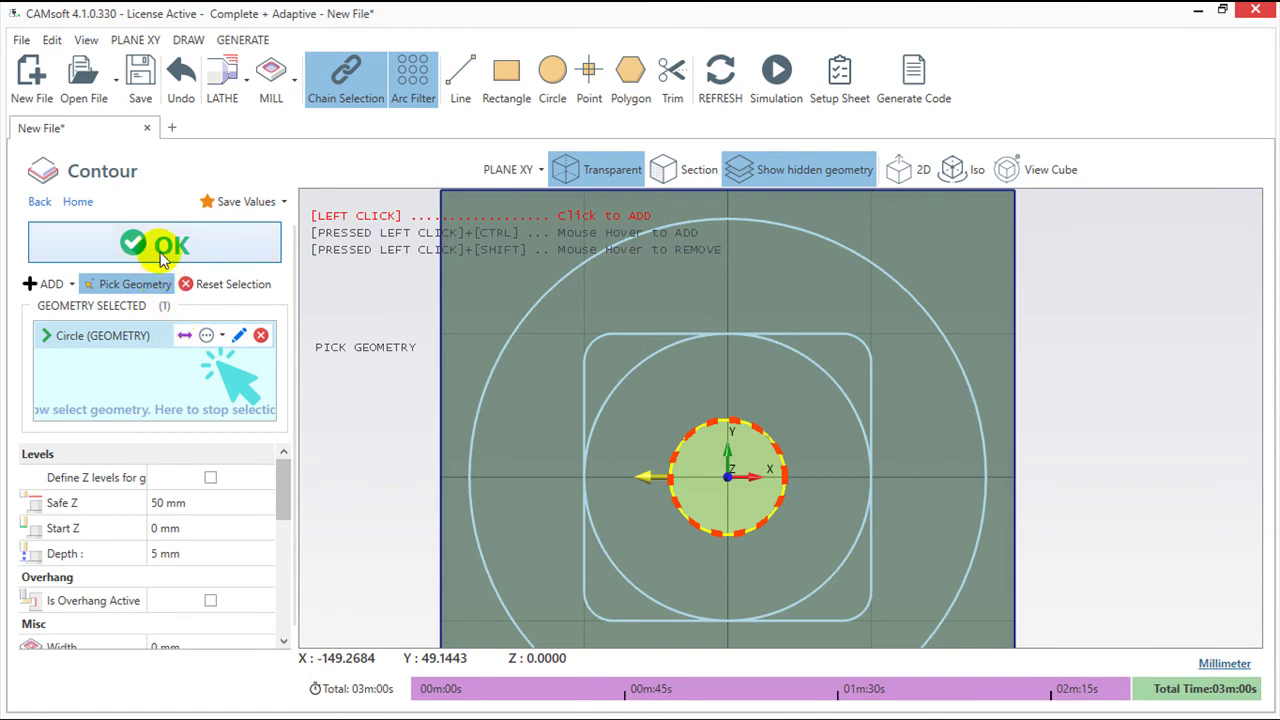
left_click(200, 553)
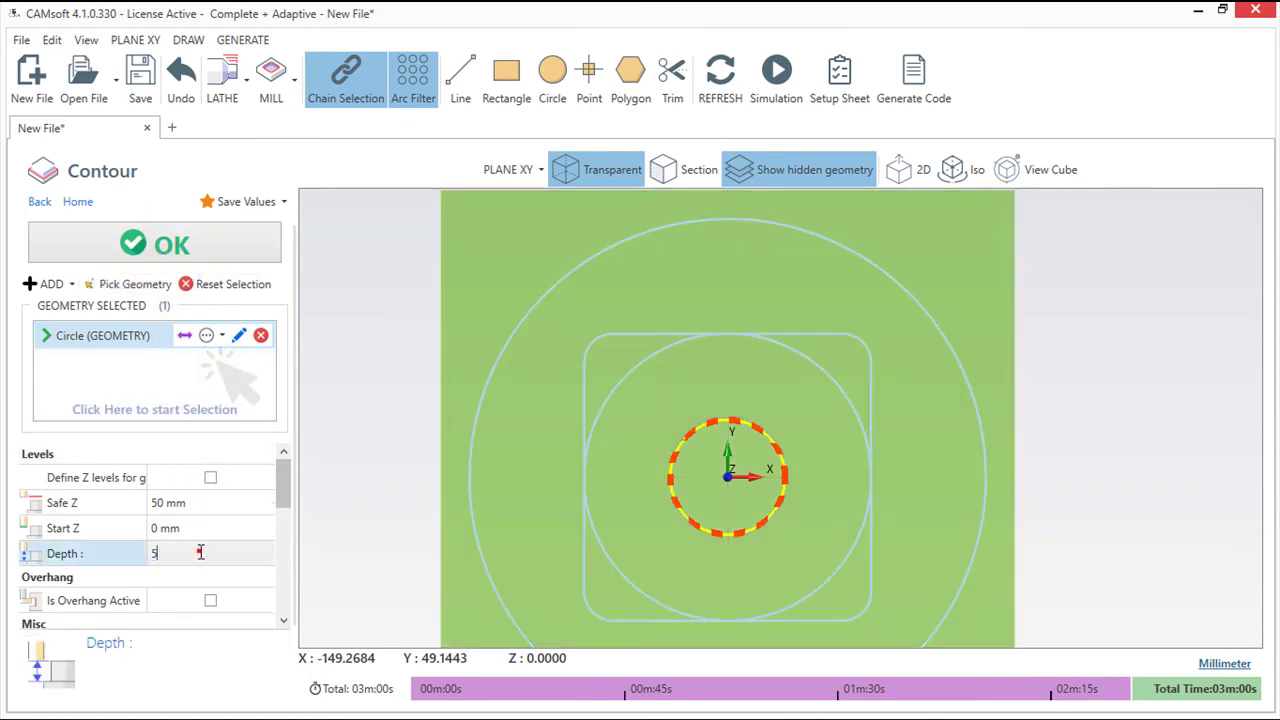
type("20")
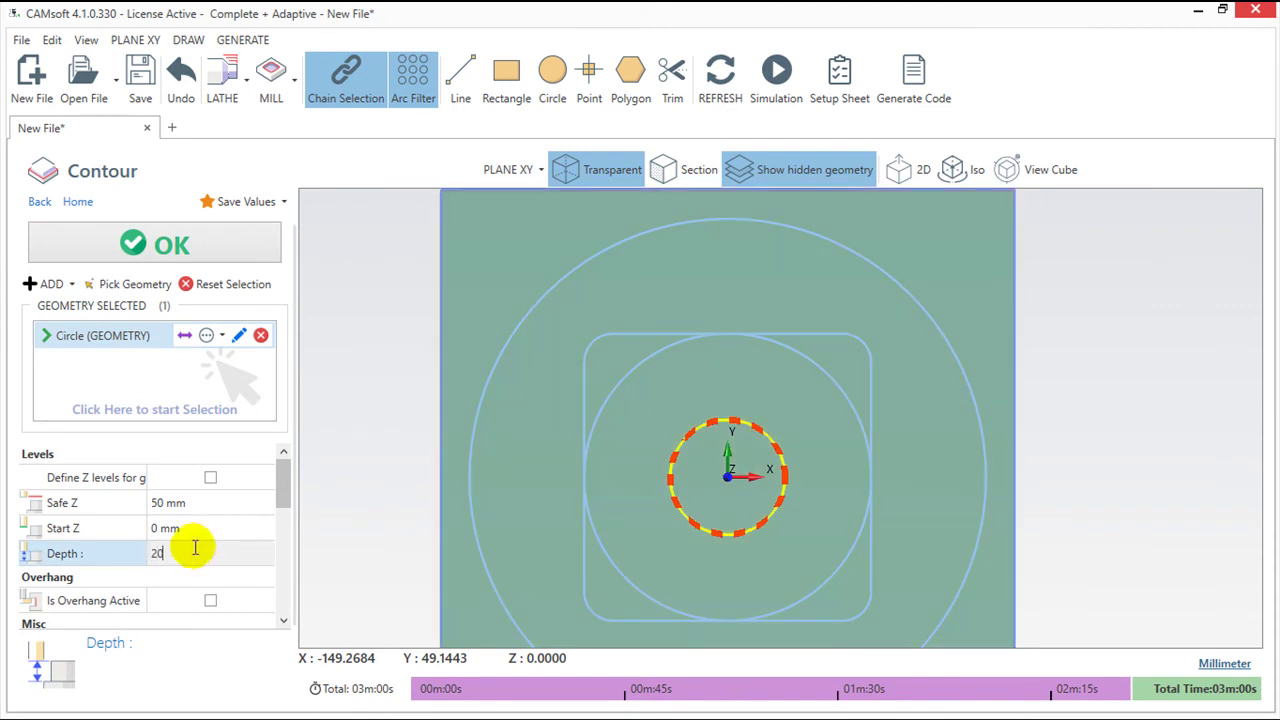
Step: Create the circular contour roughing operation and orbit to inspect its toolpath on the stock
left_click(146, 250)
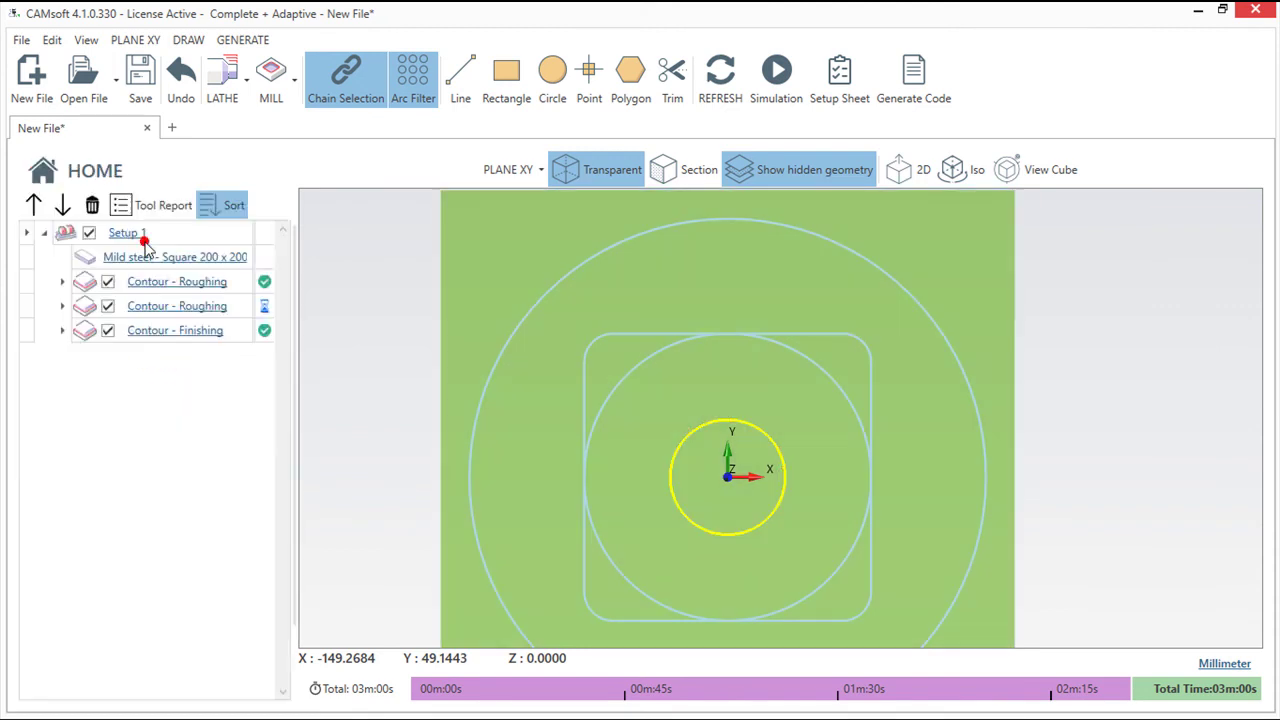
mouse_move(513, 492)
middle_mouse_down()
mouse_move(771, 423)
mouse_move(796, 399)
mouse_move(994, 360)
mouse_move(980, 320)
middle_mouse_up()
mouse_move(414, 571)
middle_mouse_down()
mouse_move(414, 608)
mouse_move(443, 608)
mouse_move(447, 595)
middle_mouse_up()
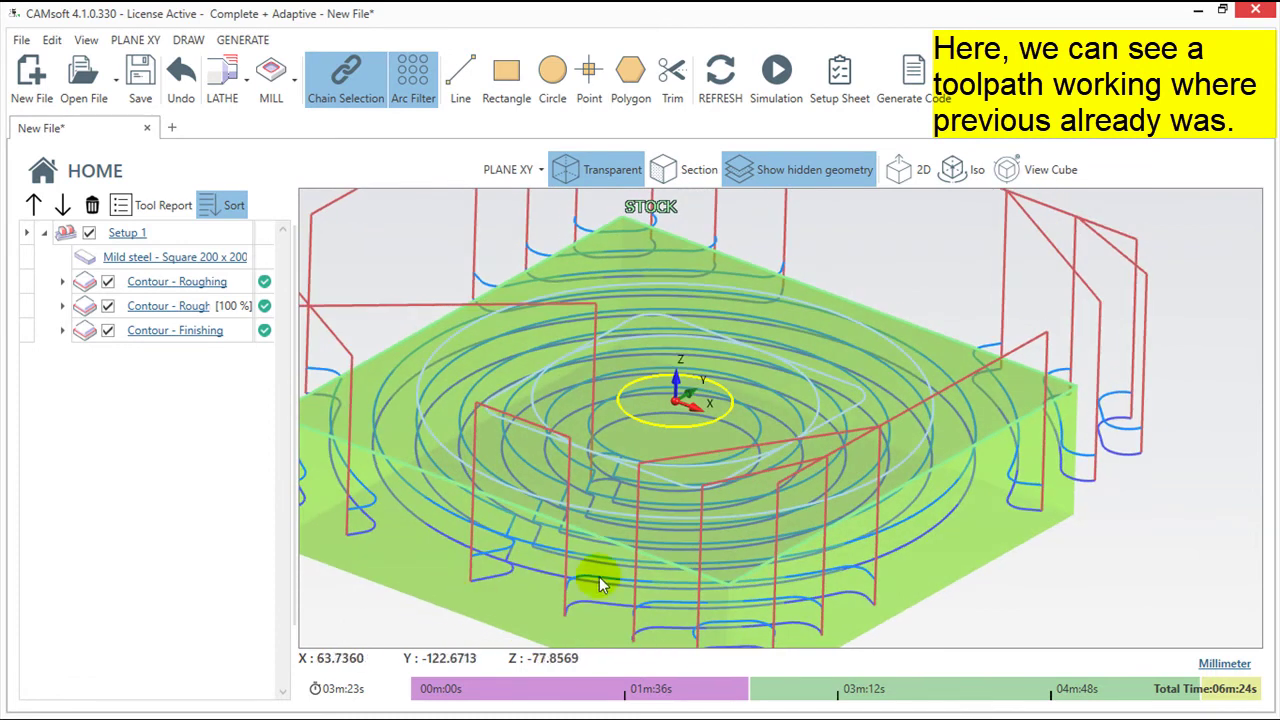
mouse_move(638, 513)
middle_mouse_down()
mouse_move(634, 540)
mouse_move(650, 509)
mouse_move(706, 534)
mouse_move(740, 573)
middle_mouse_up()
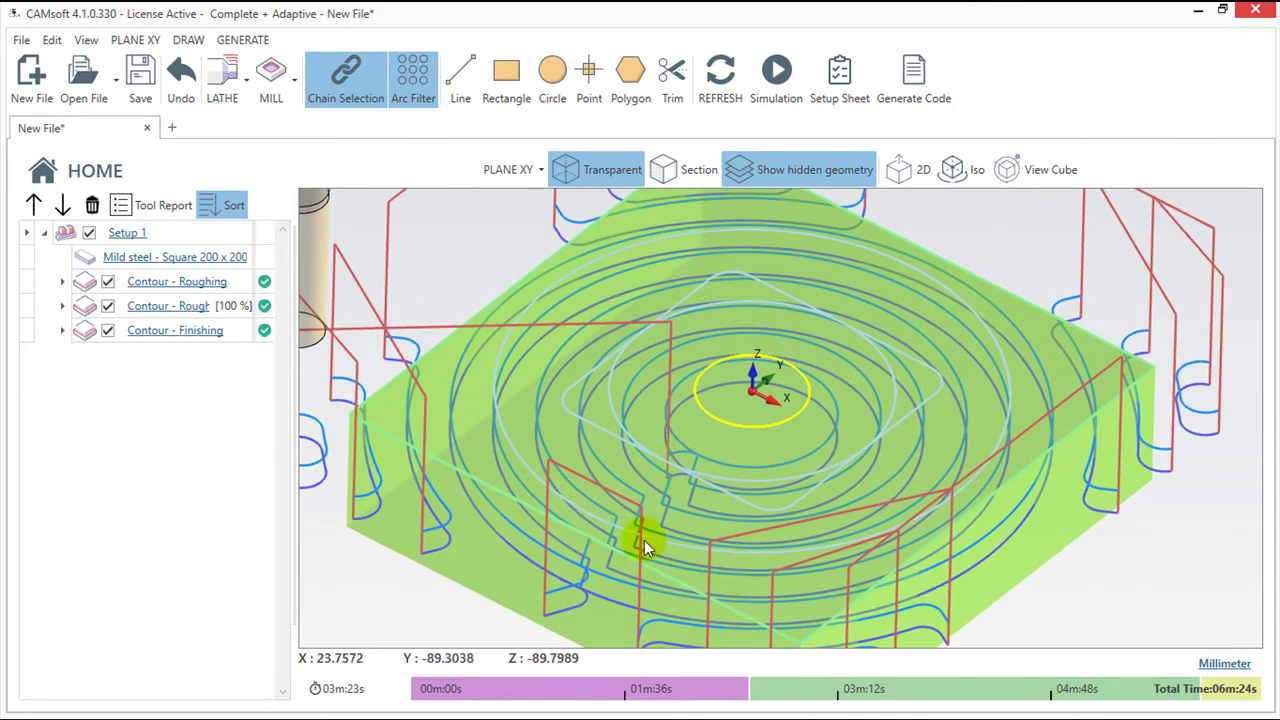
Step: Switch between the first roughing and circular roughing toolpaths to compare their coverage
left_click(28, 285)
left_click(28, 286)
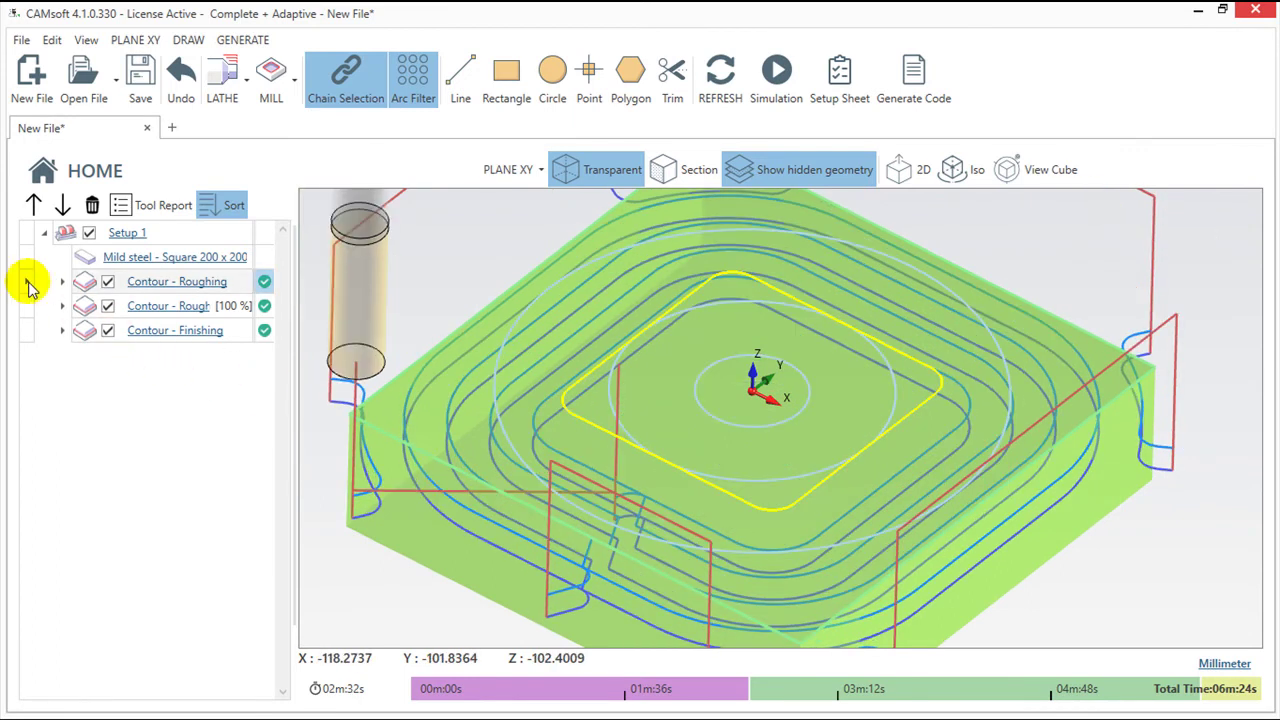
left_click(28, 308)
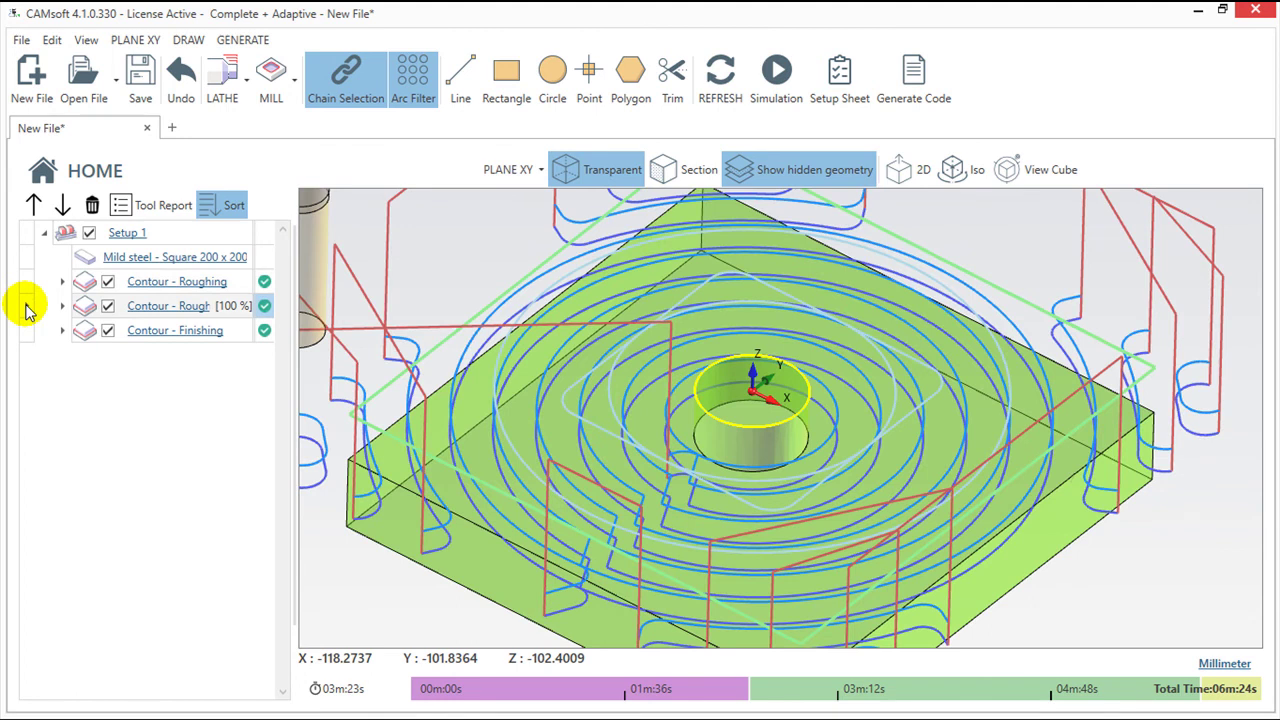
left_click(28, 285)
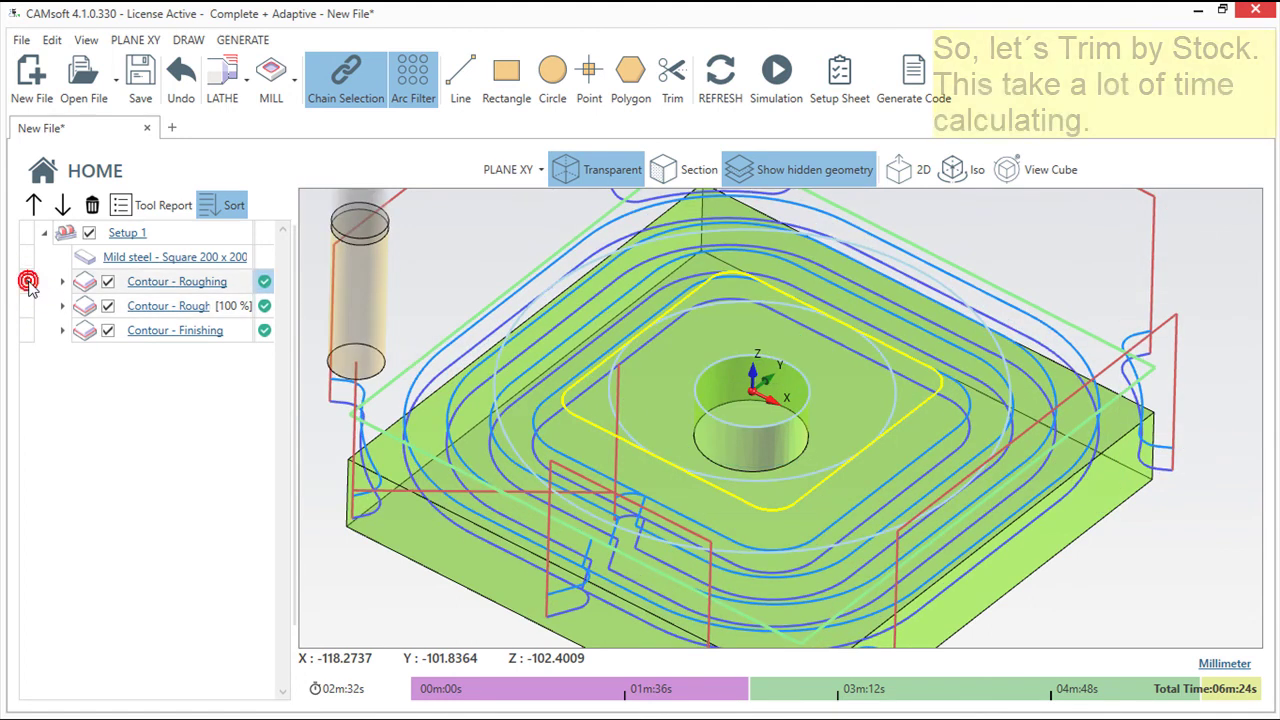
left_click(28, 308)
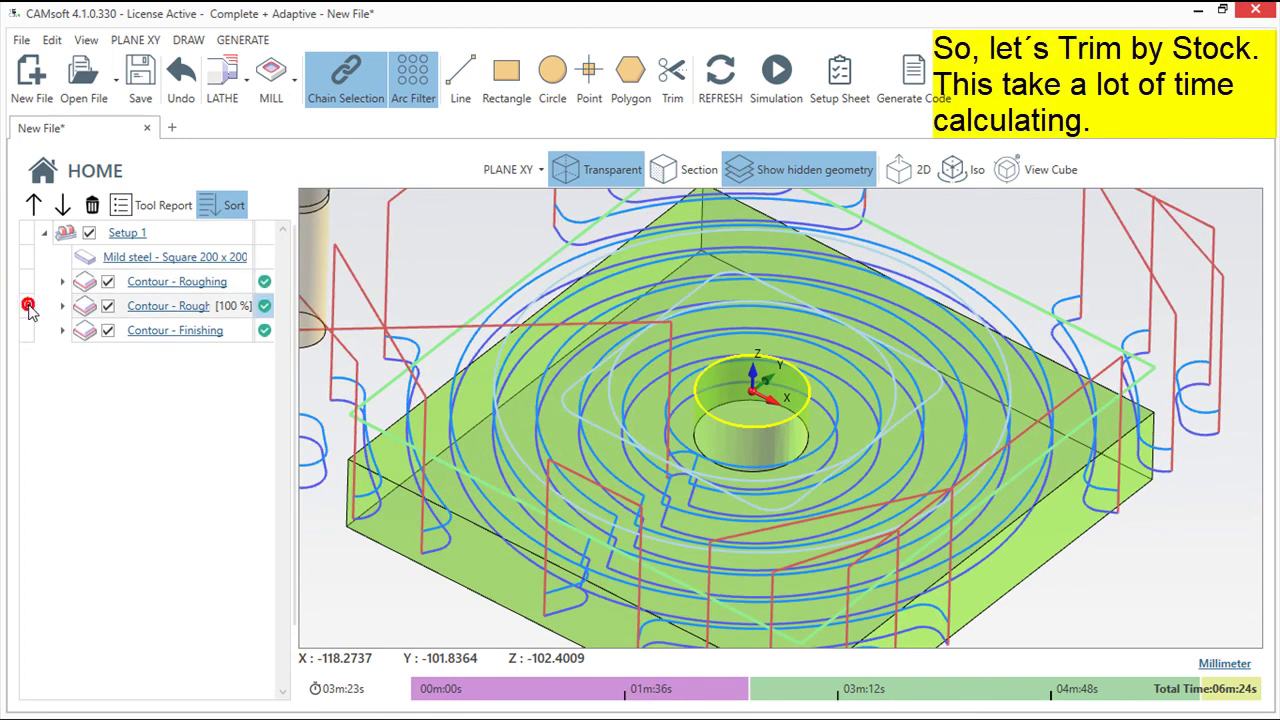
Step: Enable 'Trim toolpath by current stock' on the circular roughing, cutting its time to 3 min
left_click(28, 285)
left_click(151, 309)
double_click(155, 314)
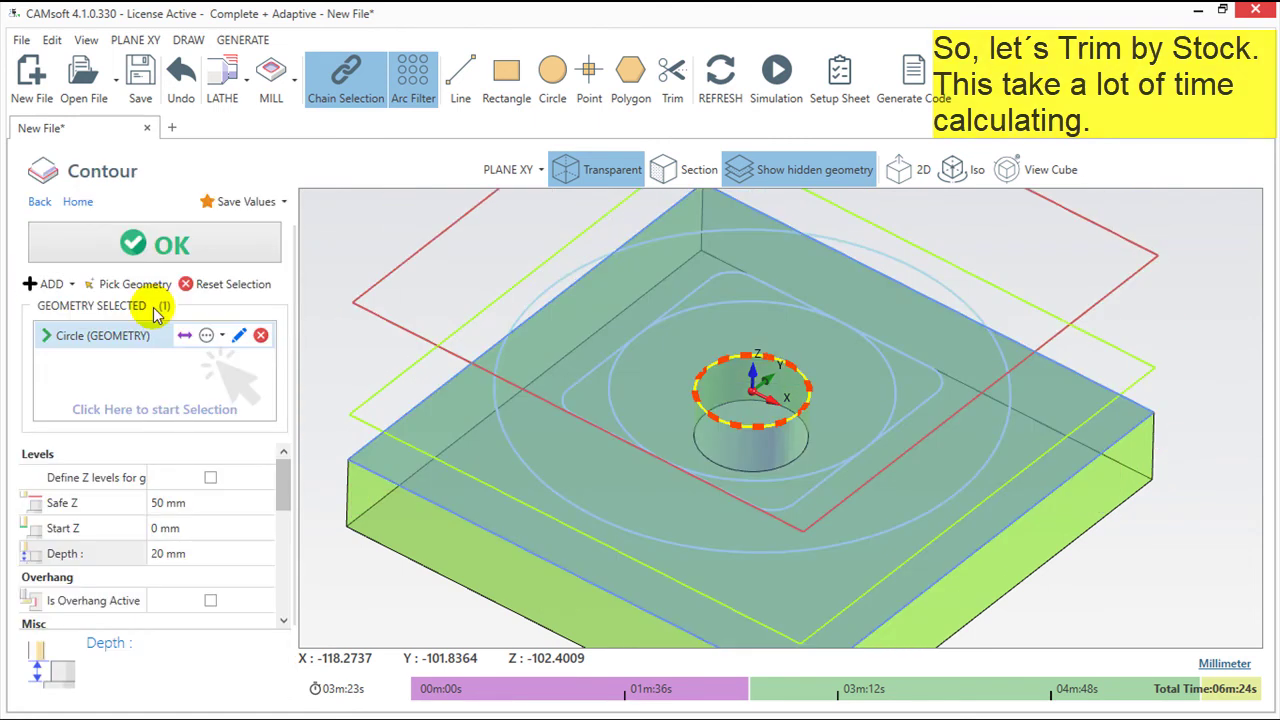
left_click_drag(283, 480, 293, 578)
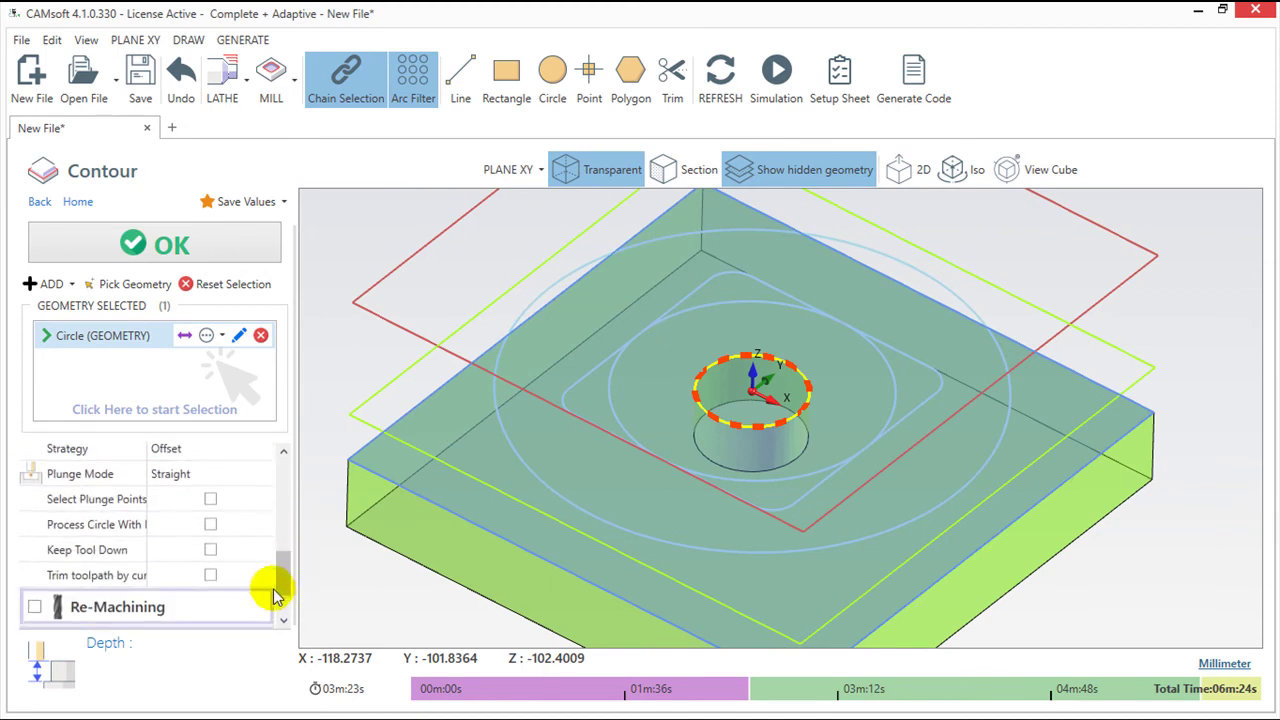
left_click(210, 576)
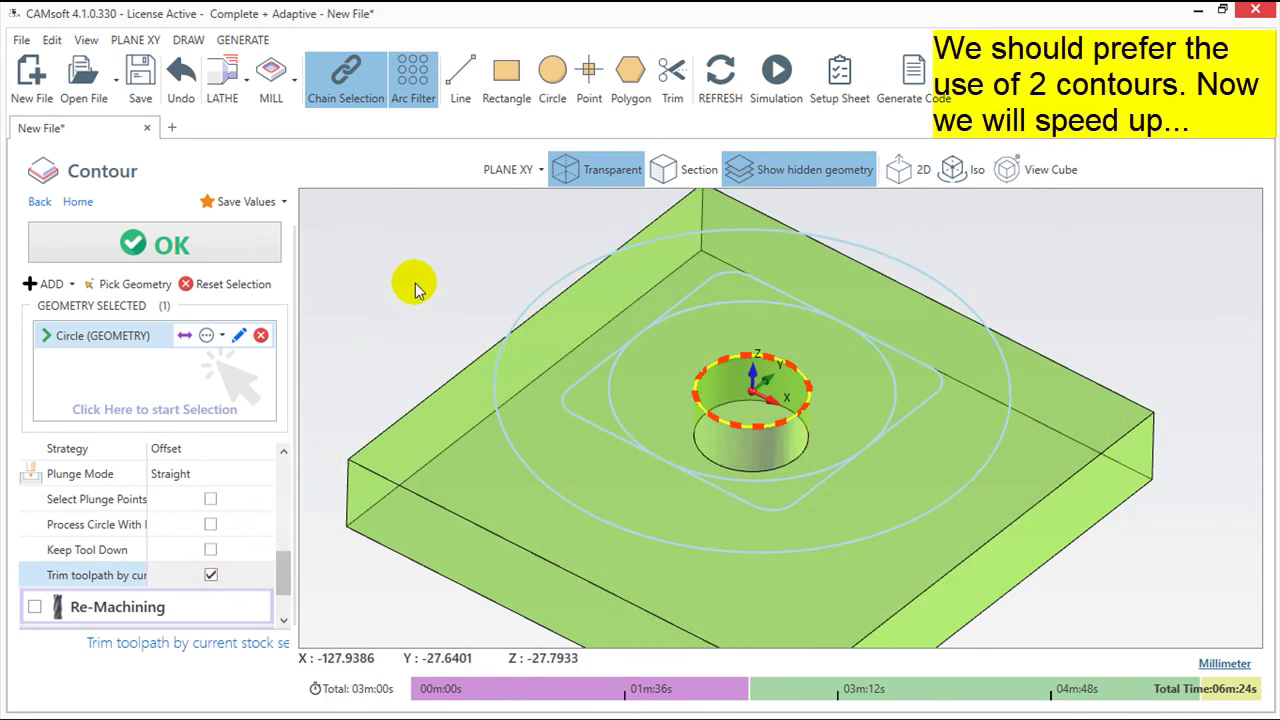
left_click(222, 240)
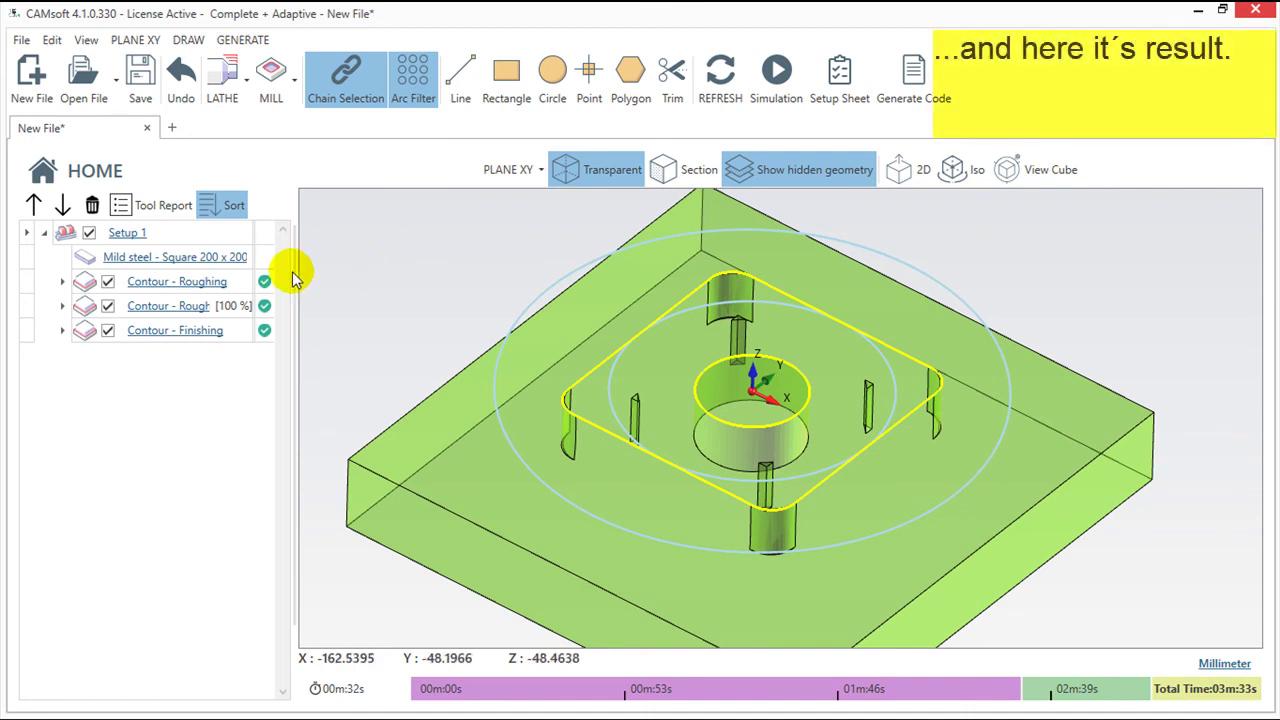
Step: Show the trimmed circular roughing toolpath and orbit to see the uncut corners
left_click(27, 311)
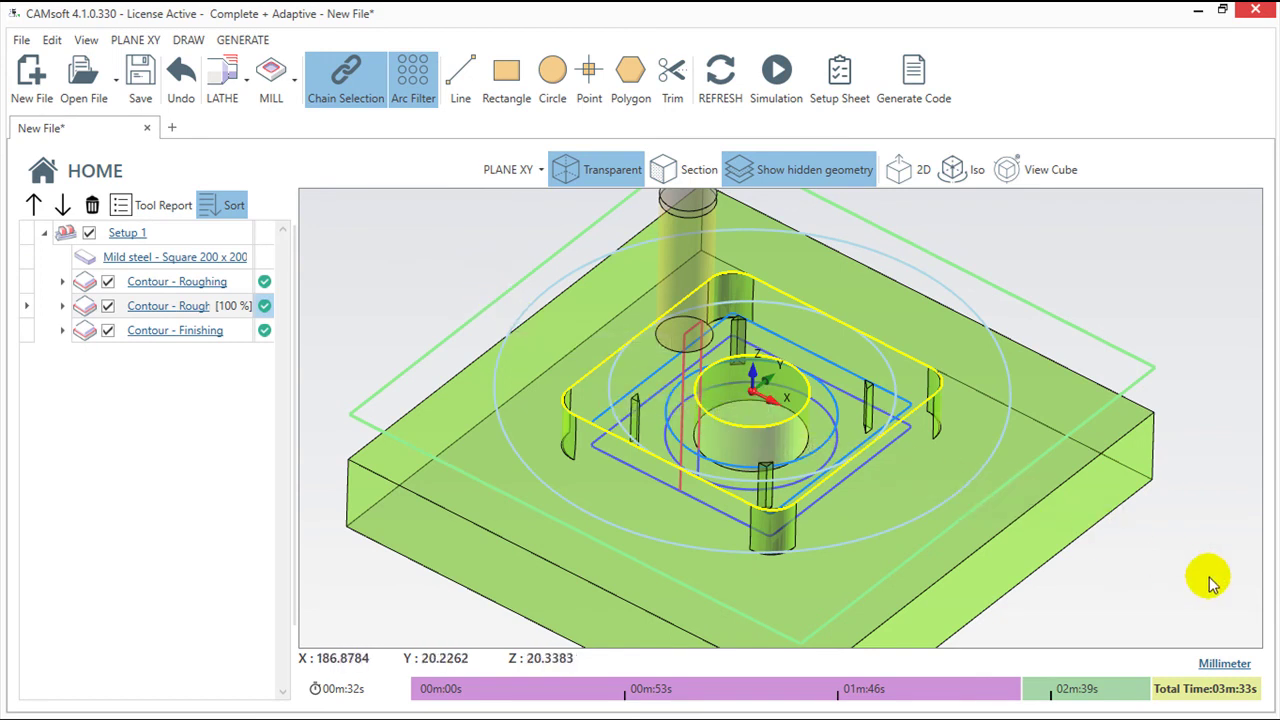
mouse_move(1157, 551)
middle_mouse_down()
mouse_move(1175, 537)
mouse_move(817, 443)
mouse_move(781, 549)
mouse_move(785, 490)
middle_mouse_up()
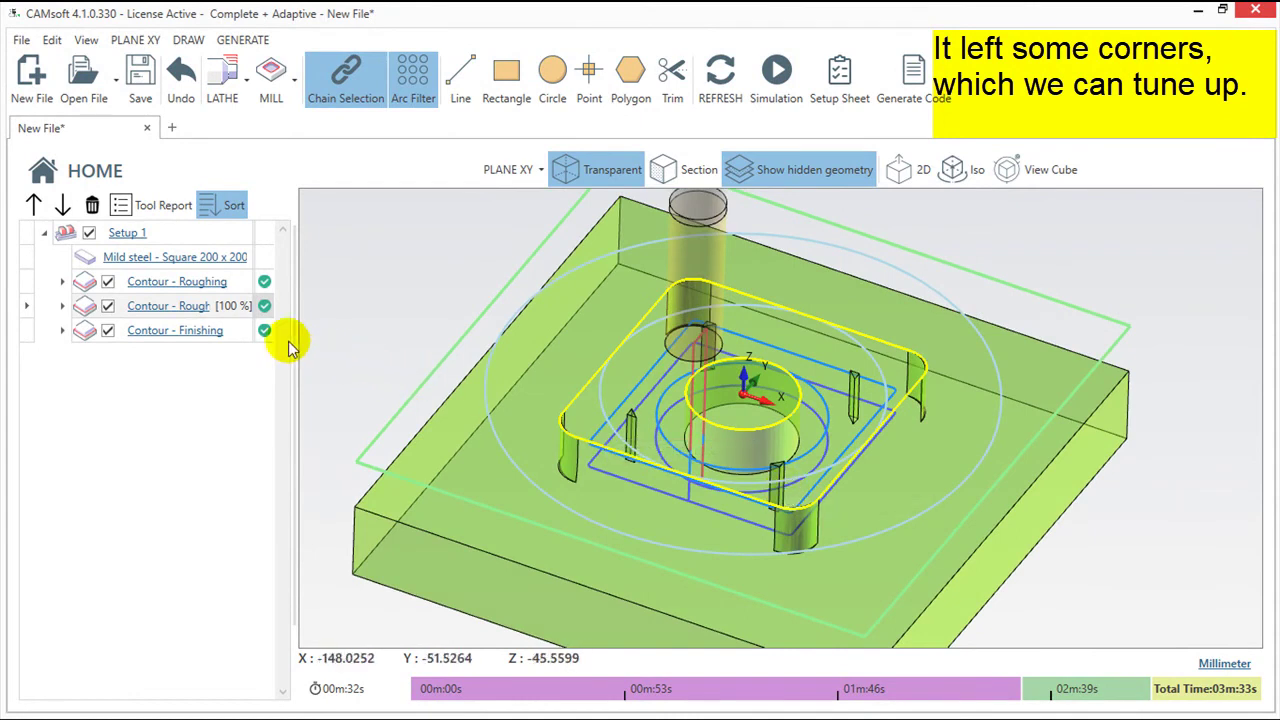
Step: Switch the circular roughing operation's strategy to Adaptive and recalculate it
left_click(180, 306)
left_click(208, 340)
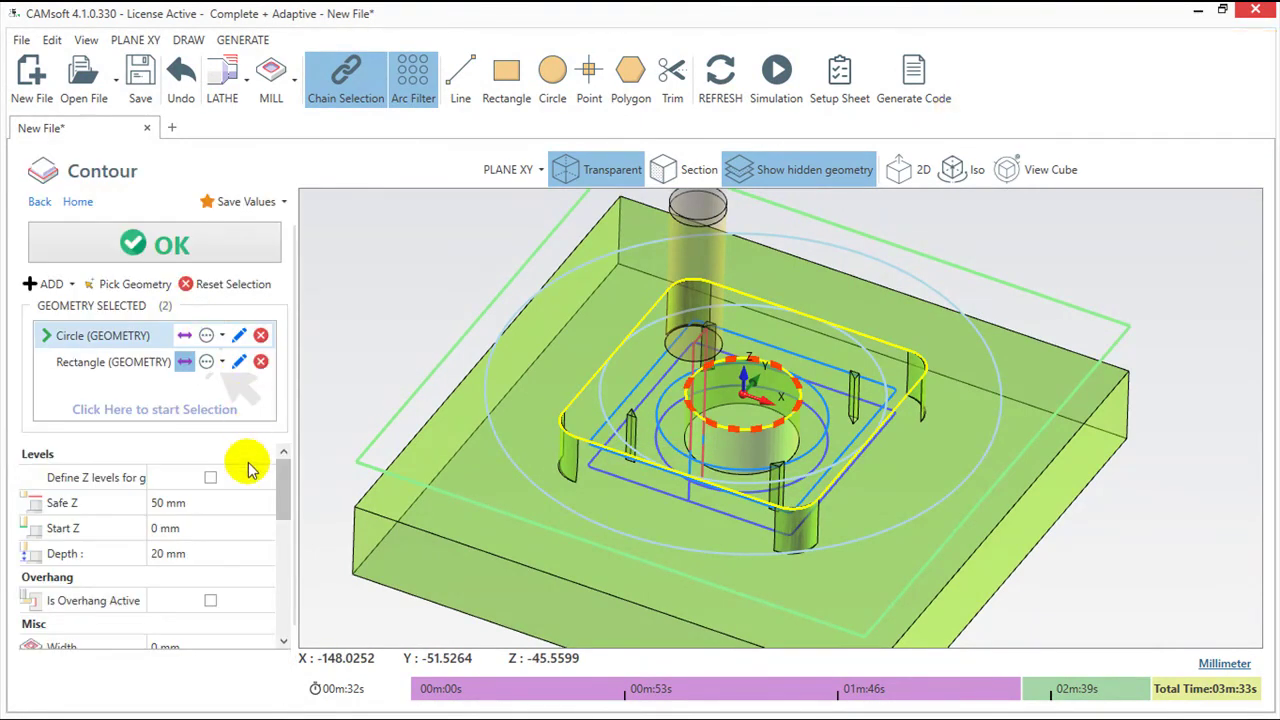
scroll(238, 515, "down", 2)
scroll(238, 515, "down", 2)
scroll(237, 511, "down", 1)
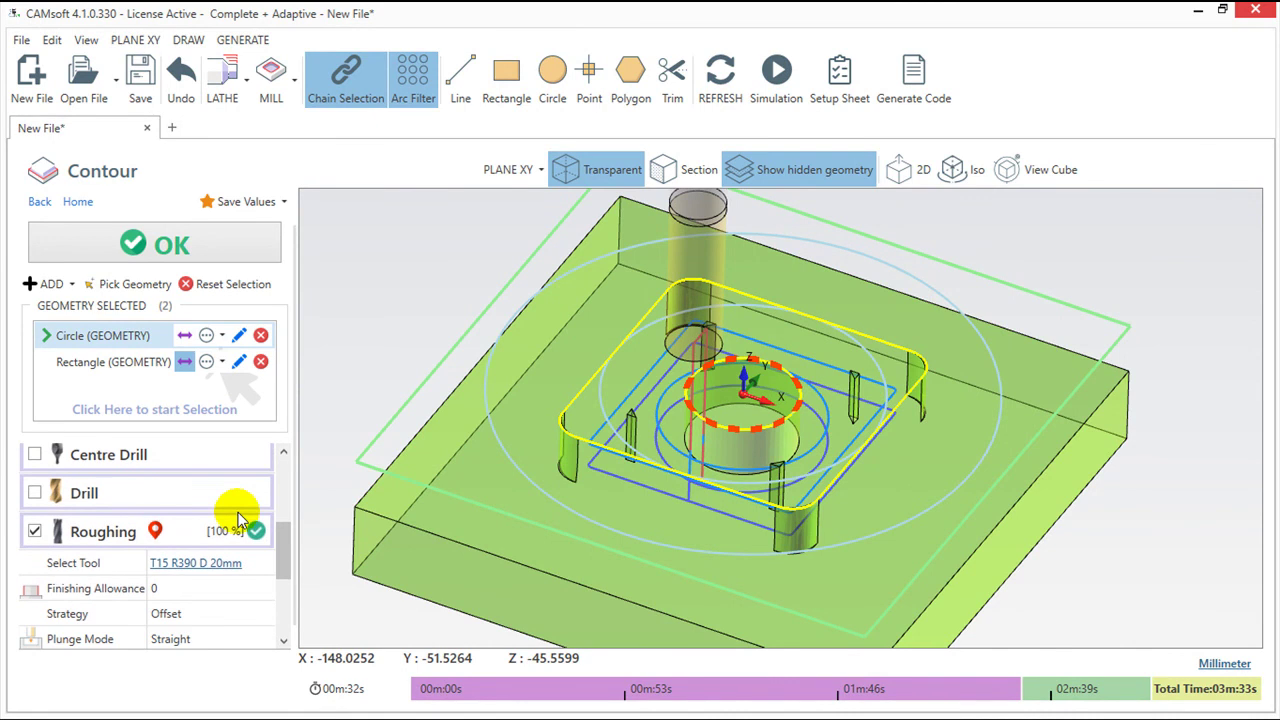
left_click(216, 615)
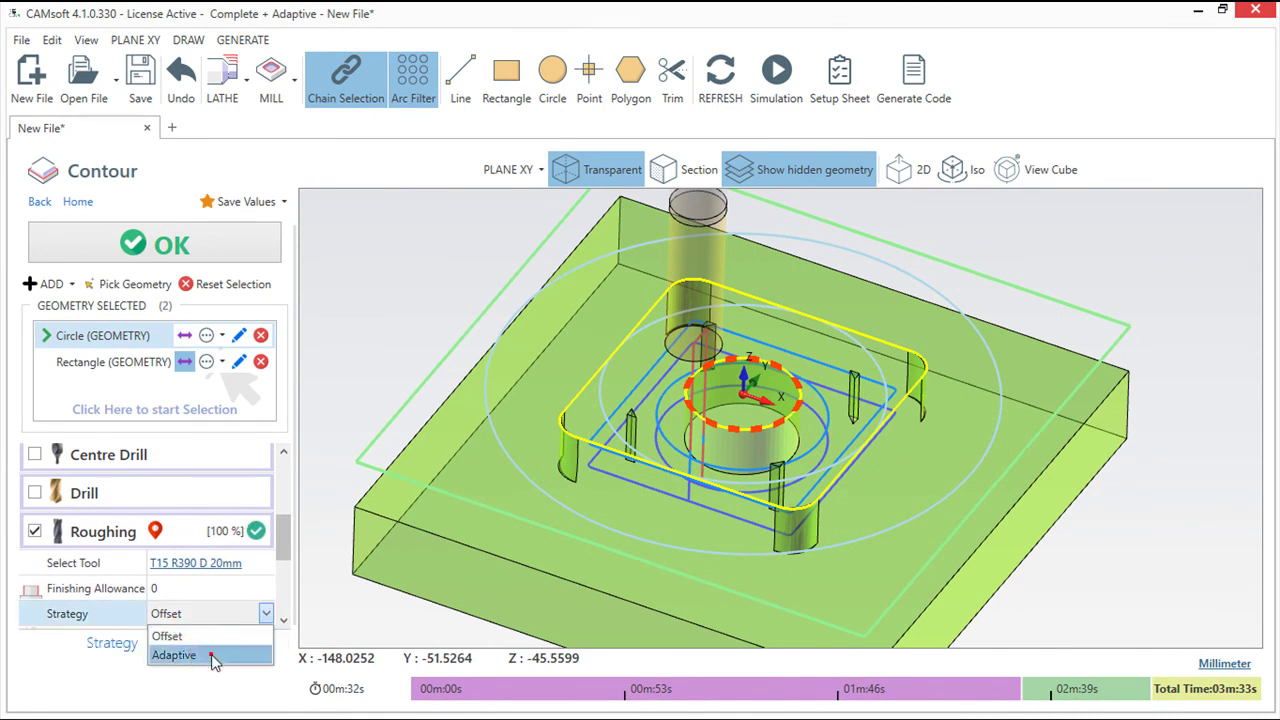
left_click(206, 655)
left_click(215, 245)
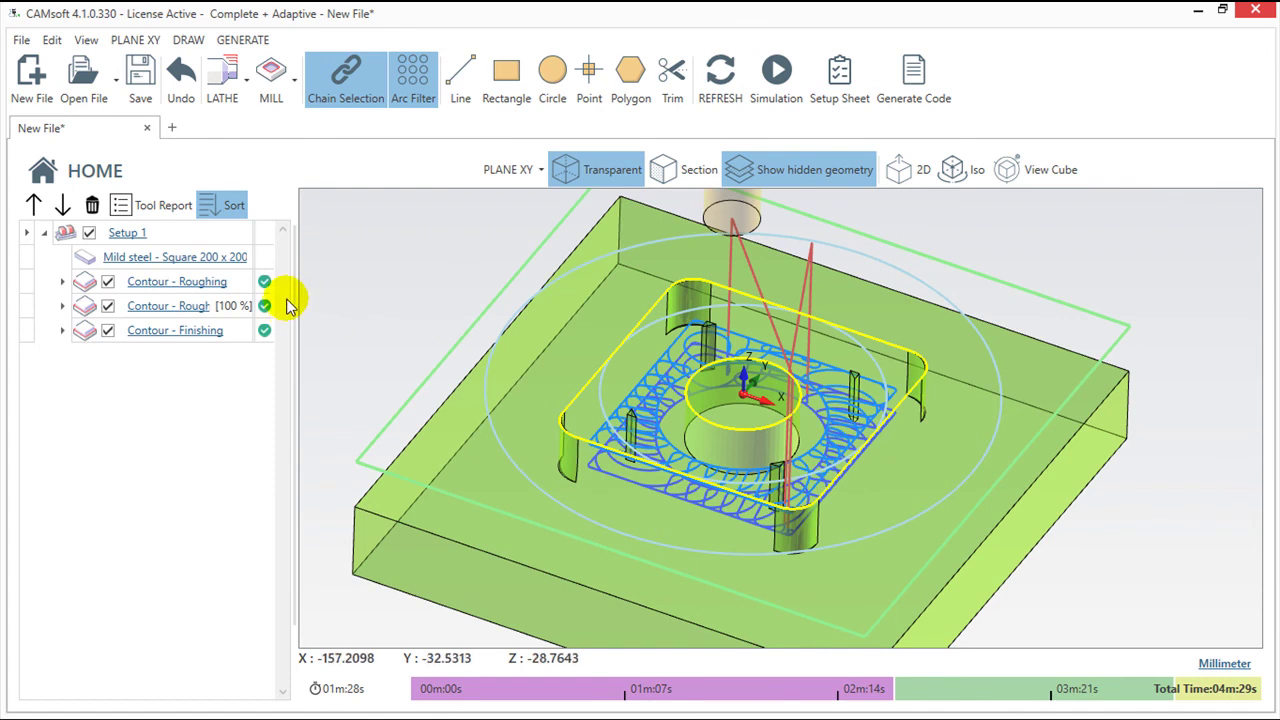
mouse_move(583, 349)
middle_mouse_down()
mouse_move(654, 421)
mouse_move(690, 404)
mouse_move(971, 404)
mouse_move(961, 381)
mouse_move(576, 400)
mouse_move(594, 323)
mouse_move(580, 343)
mouse_move(590, 370)
middle_mouse_up()
mouse_move(927, 457)
middle_mouse_down()
mouse_move(886, 500)
mouse_move(1060, 514)
mouse_move(1169, 580)
mouse_move(1155, 609)
mouse_move(1143, 603)
middle_mouse_up()
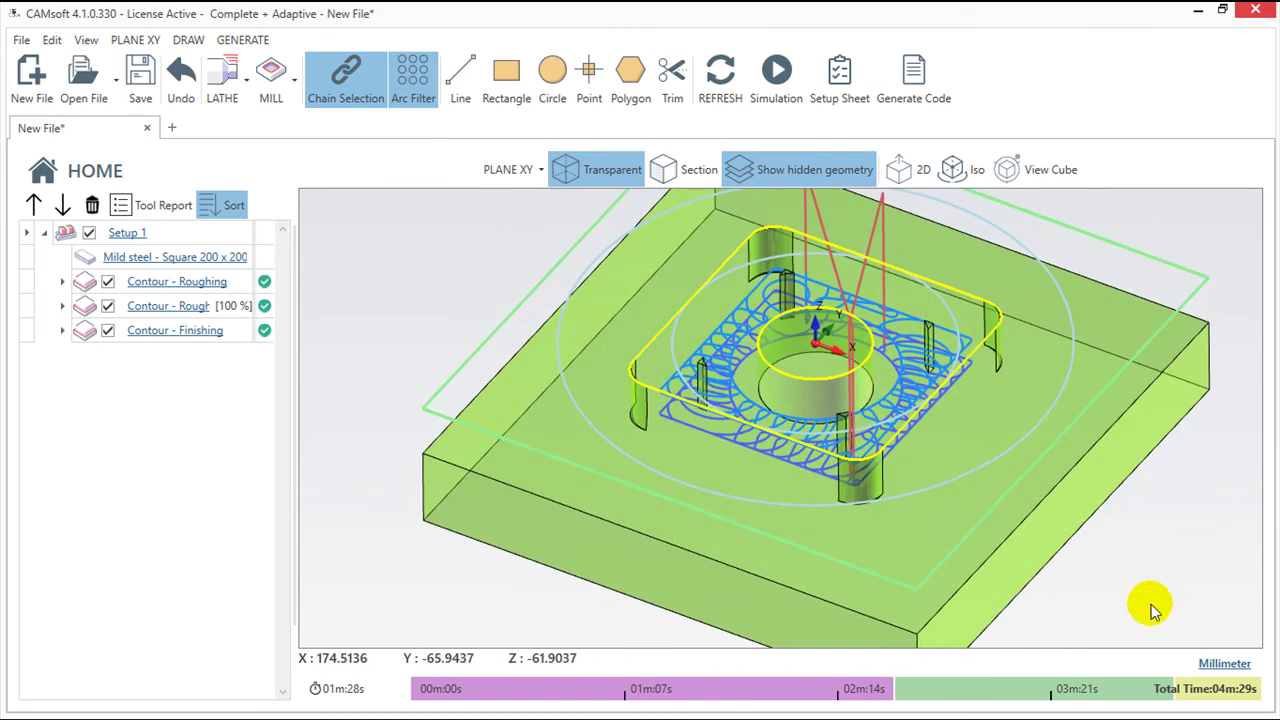